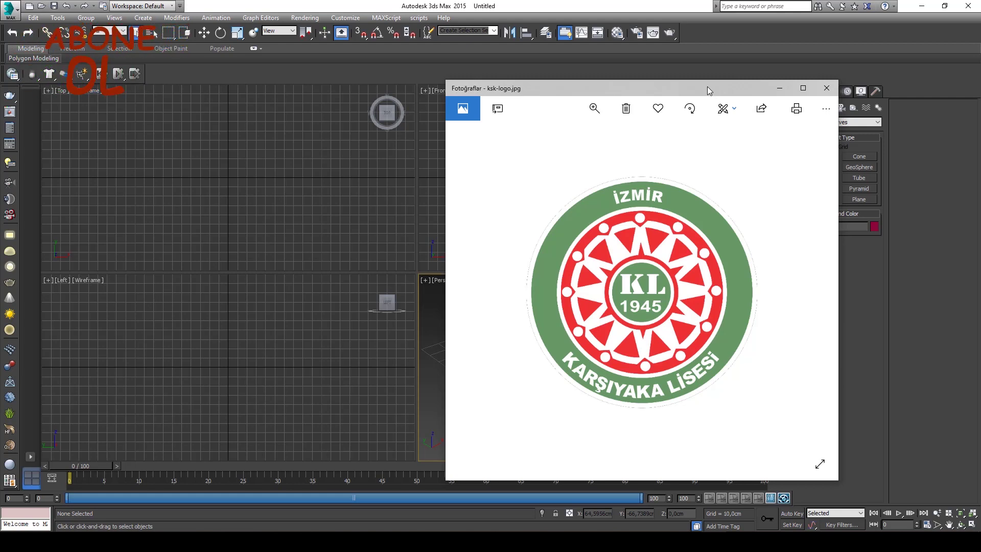
# Close the ksk-logo.jpg image in Windows Photos to reveal the 3ds Max viewports
pyautogui.hotkey('alt', 'F4')
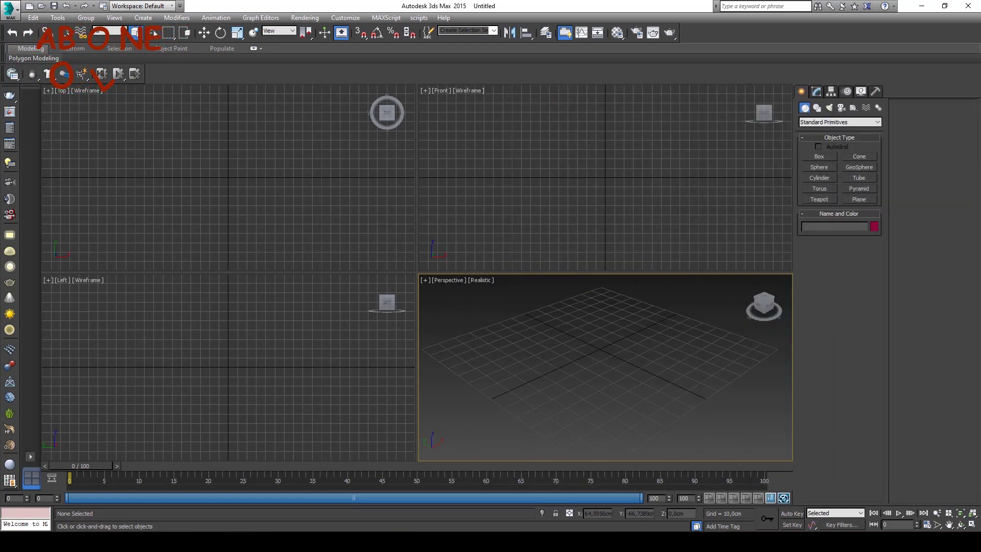
# Maximize the Perspective viewport and frame the grid
pyautogui.scroll(1, 590, 353)
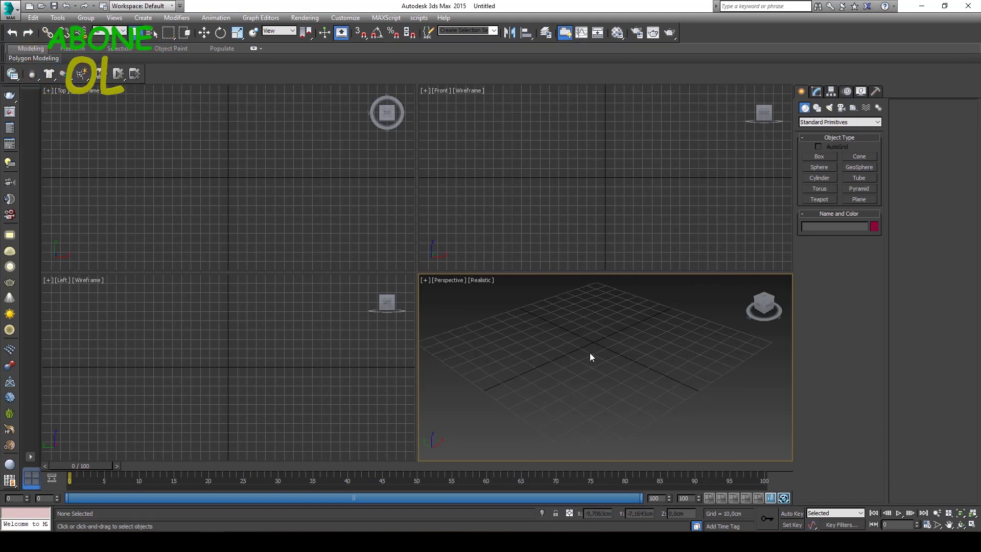
pyautogui.hotkey('alt', 'w')
pyautogui.scroll(-3, 591, 335)
pyautogui.scroll(-2, 544, 293)
pyautogui.moveTo(547, 292)
pyautogui.mouseDown(button='middle')
pyautogui.moveTo(564, 277)
pyautogui.moveTo(456, 276)
pyautogui.mouseUp(button='middle')
# Draw a 220 cm square plane and centre it at X 0, Y 0
pyautogui.click(863, 199)
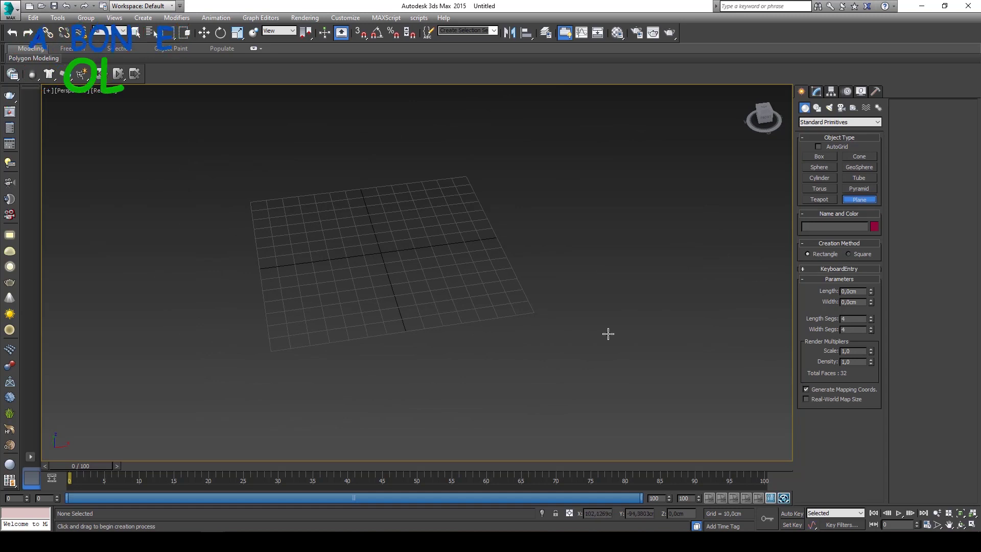
pyautogui.moveTo(607, 334); pyautogui.dragTo(134, 169)
pyautogui.click(205, 35)
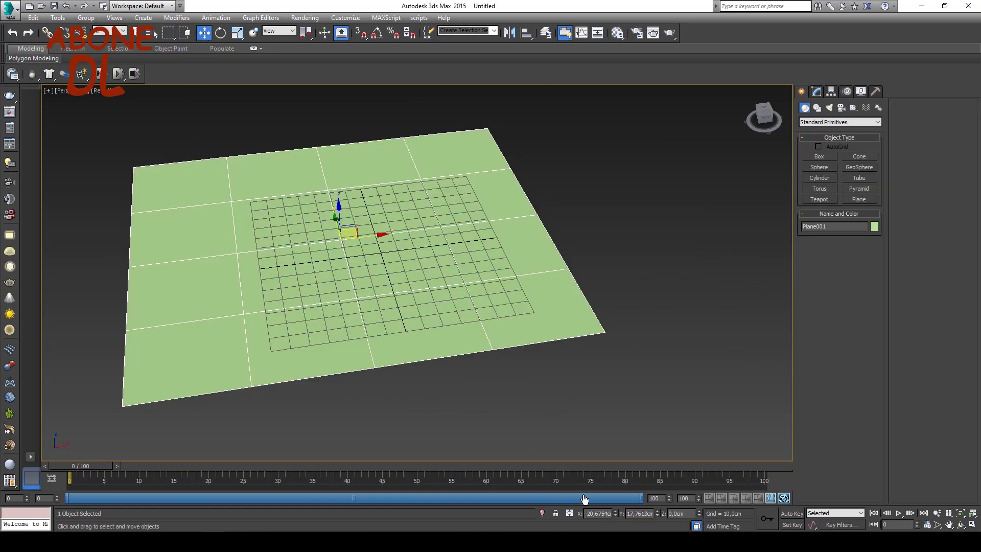
pyautogui.rightClick(616, 513)
pyautogui.rightClick(657, 514)
pyautogui.click(816, 91)
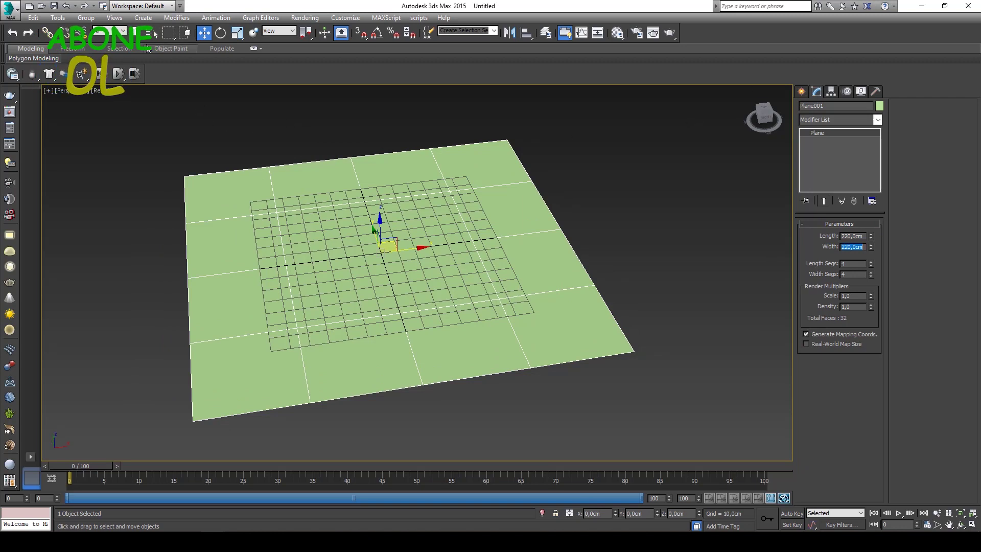
pyautogui.keyDown('alt'); pyautogui.moveTo(334, 230); pyautogui.dragTo(346, 234, button='middle'); pyautogui.keyUp('alt')
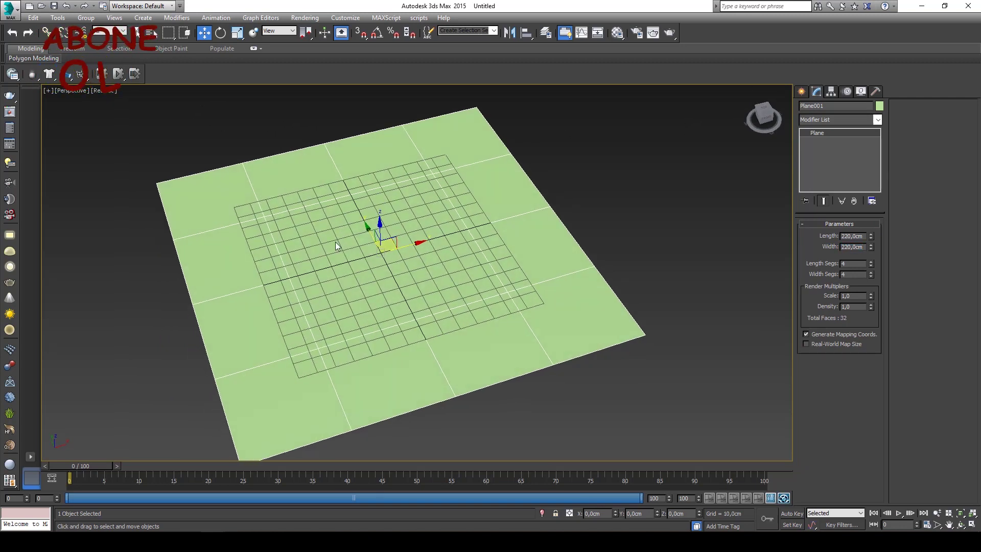
pyautogui.rightClick(335, 242)
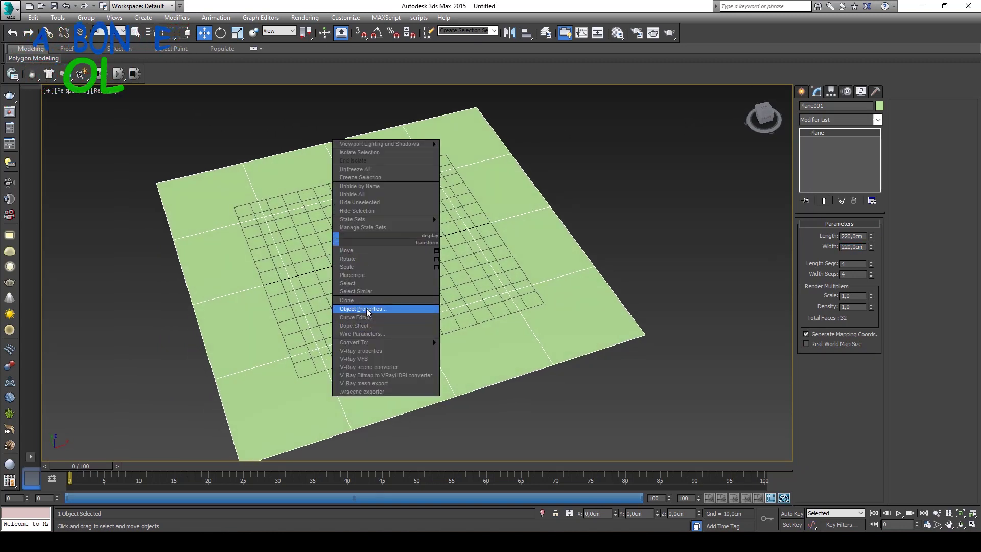
# Turn on Freeze and Backface Cull for Plane001 in Object Properties
pyautogui.click(368, 310)
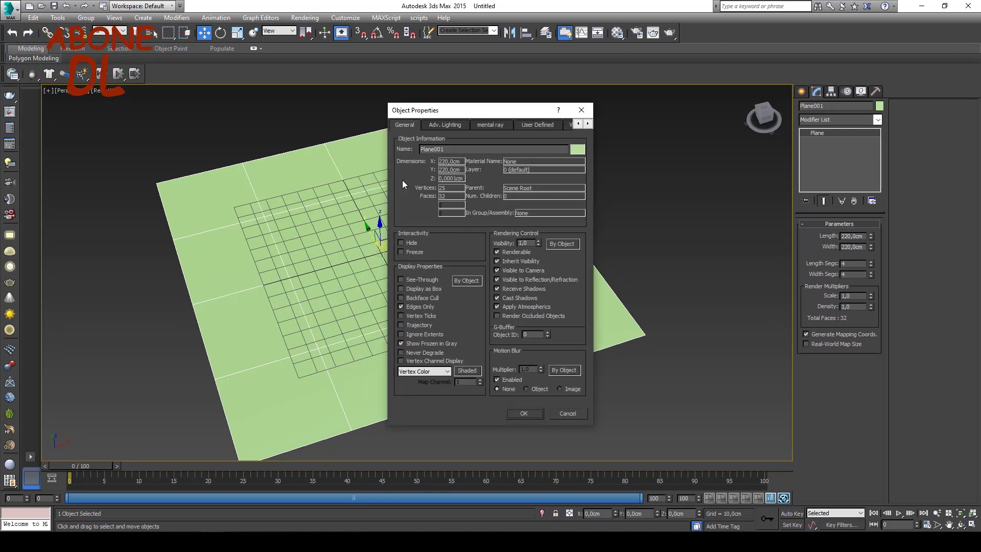
pyautogui.click(401, 251)
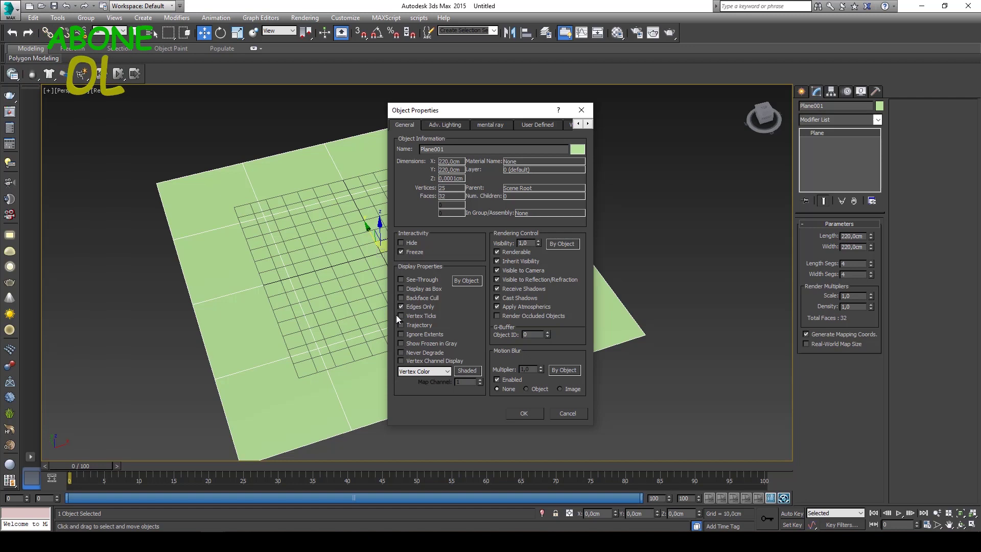
pyautogui.click(401, 299)
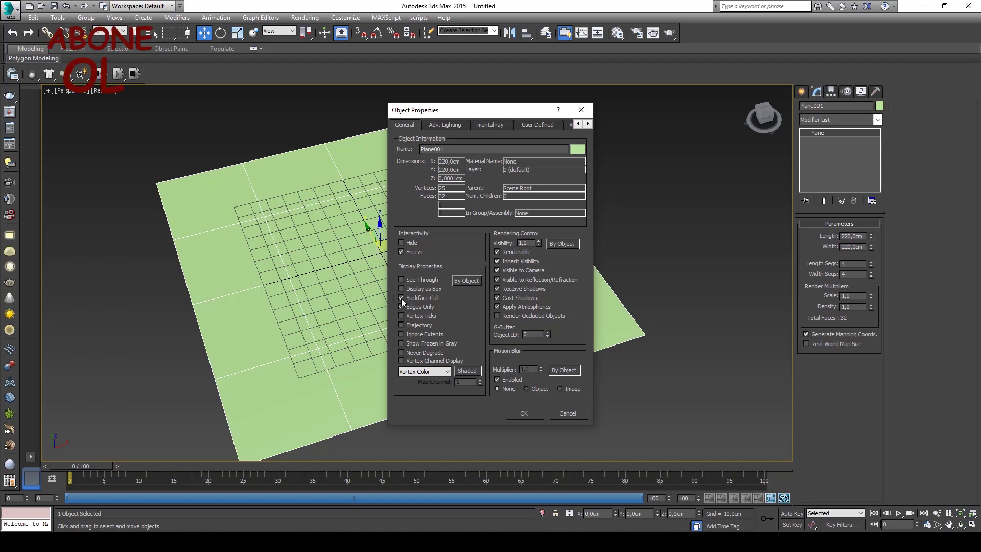
pyautogui.click(528, 415)
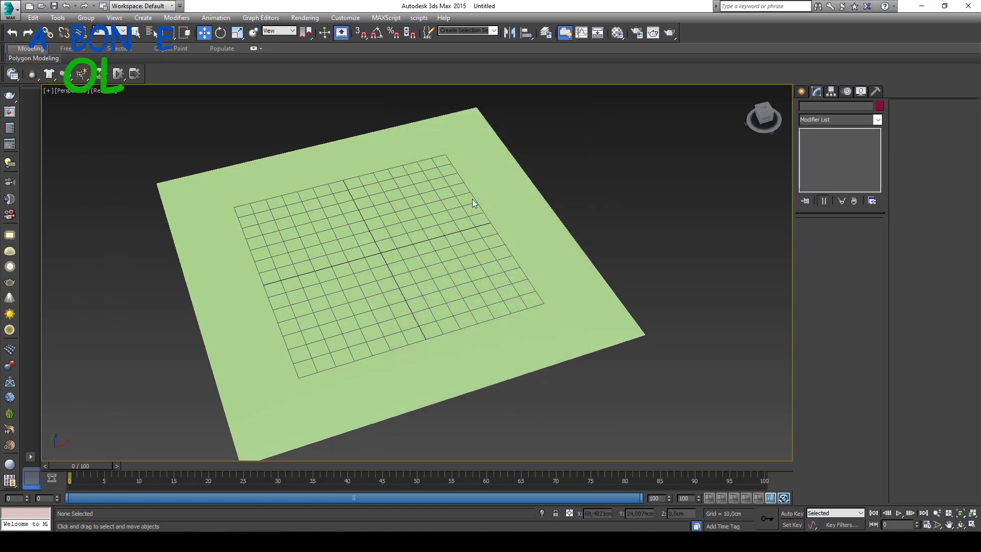
# Draw a second plane, Plane002, over the green ground plane
pyautogui.moveTo(376, 339)
pyautogui.keyDown('alt'); pyautogui.mouseDown(button='middle')
pyautogui.moveTo(402, 253)
pyautogui.moveTo(388, 339)
pyautogui.moveTo(473, 251)
pyautogui.moveTo(421, 333)
pyautogui.moveTo(393, 360)
pyautogui.moveTo(372, 363)
pyautogui.mouseUp(button='middle'); pyautogui.keyUp('alt')
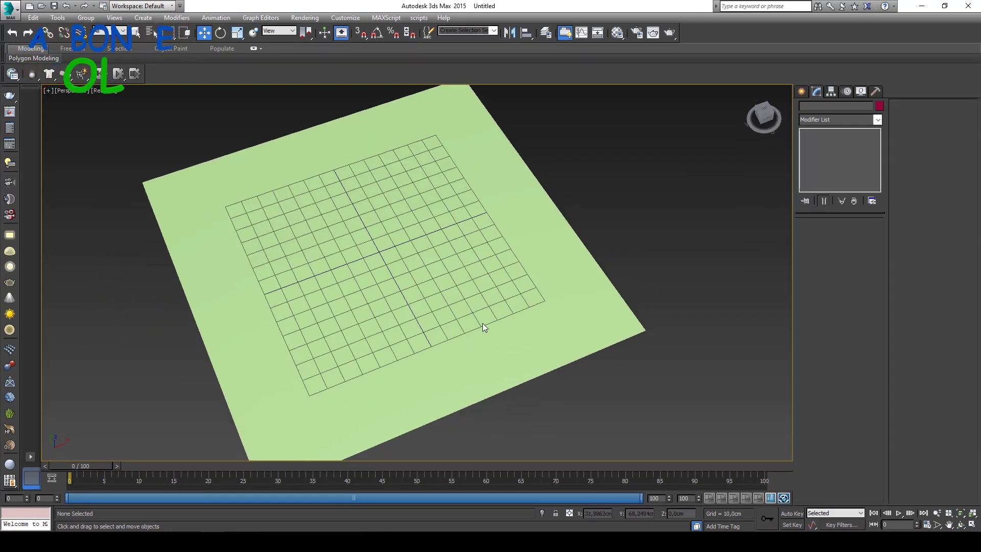
pyautogui.press(';')
pyautogui.moveTo(446, 172)
pyautogui.mouseDown()
pyautogui.moveTo(303, 345)
pyautogui.moveTo(313, 372)
pyautogui.mouseUp()
pyautogui.press('w')
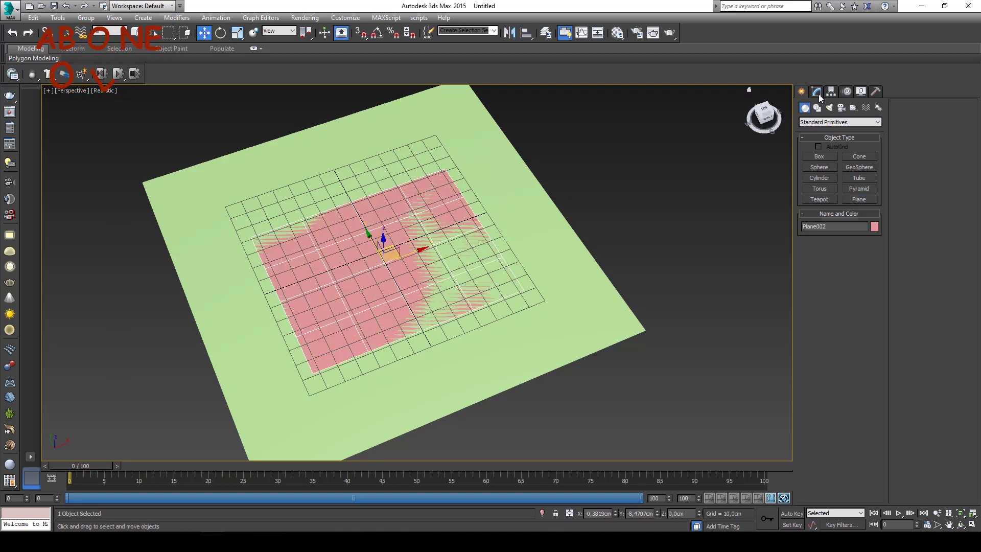
pyautogui.click(816, 91)
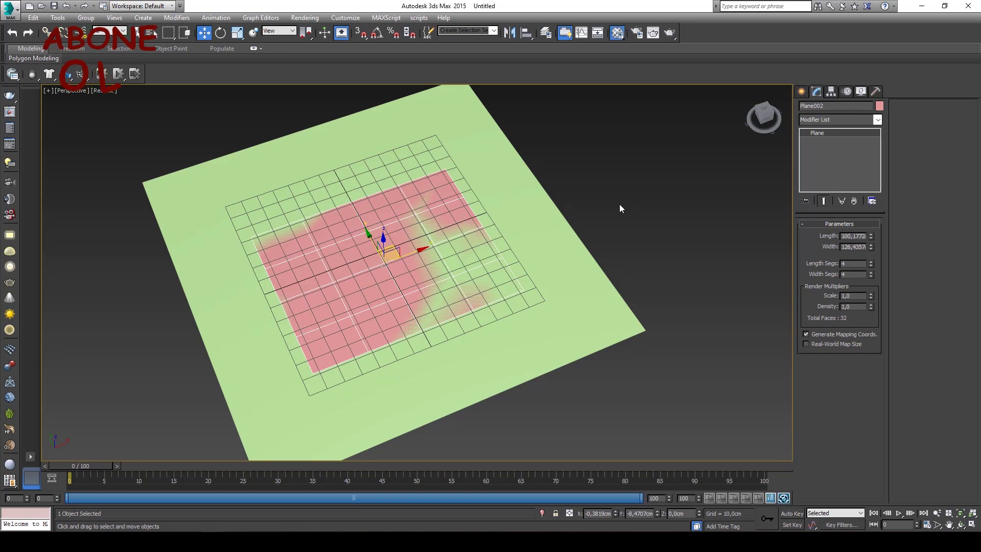
# Assign the ksk-logo.jpg bitmap material to Plane002 and show it in the viewport
pyautogui.press('m')
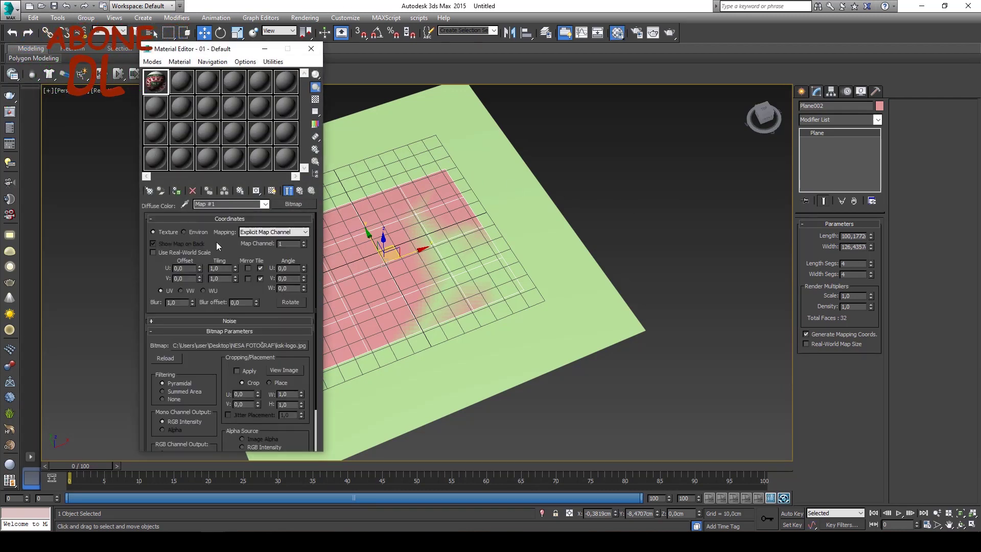
pyautogui.click(179, 194)
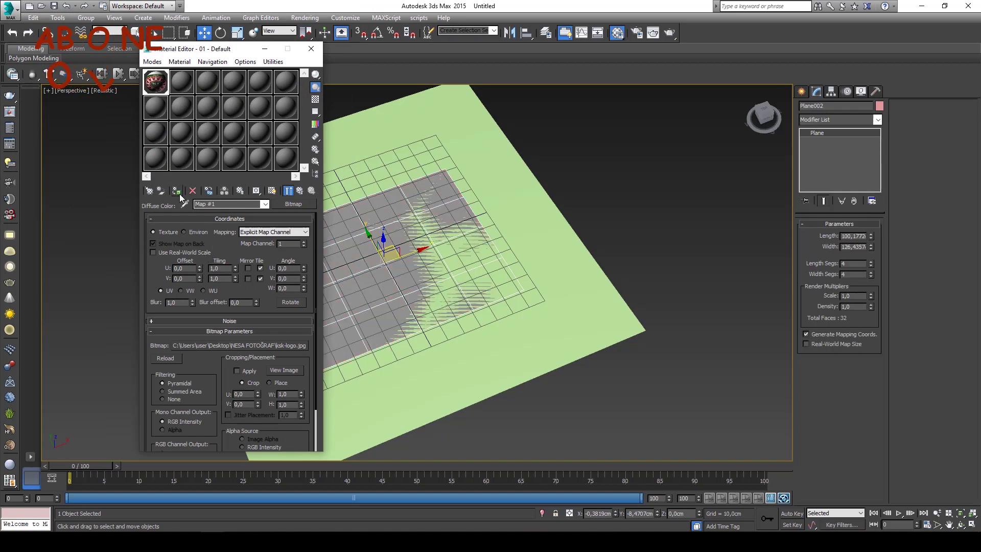
pyautogui.click(272, 191)
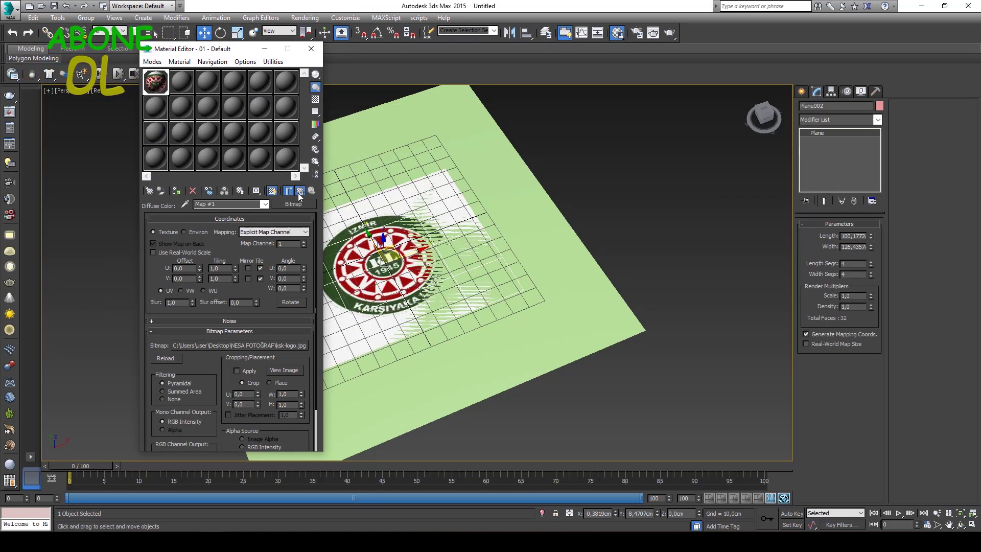
pyautogui.click(299, 195)
pyautogui.click(311, 48)
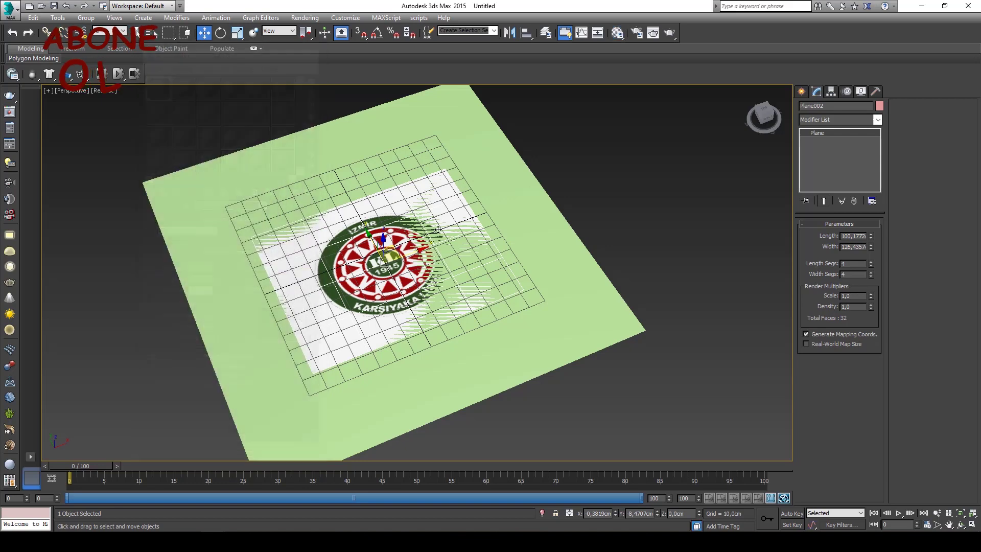
pyautogui.scroll(-3, 467, 224)
pyautogui.hotkey('alt', 'w')
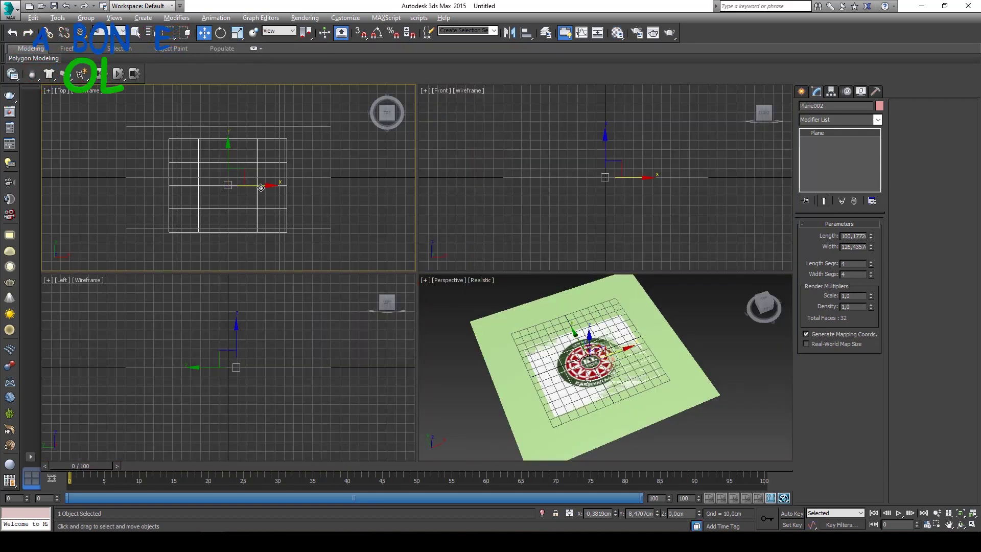
# Maximize the Top viewport in Realistic shading and centre the logo
pyautogui.hotkey('alt', 'w')
pyautogui.press('F3')
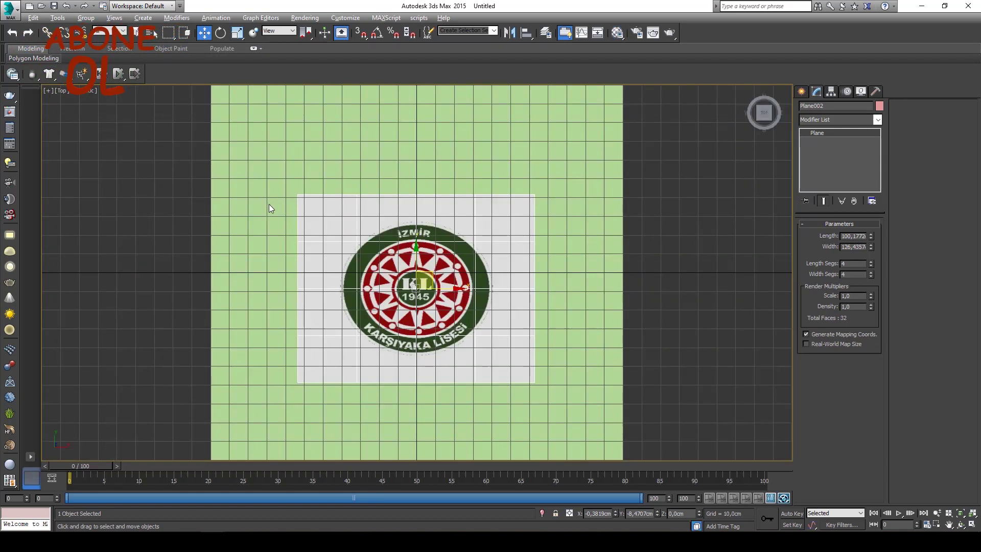
pyautogui.scroll(2, 432, 275)
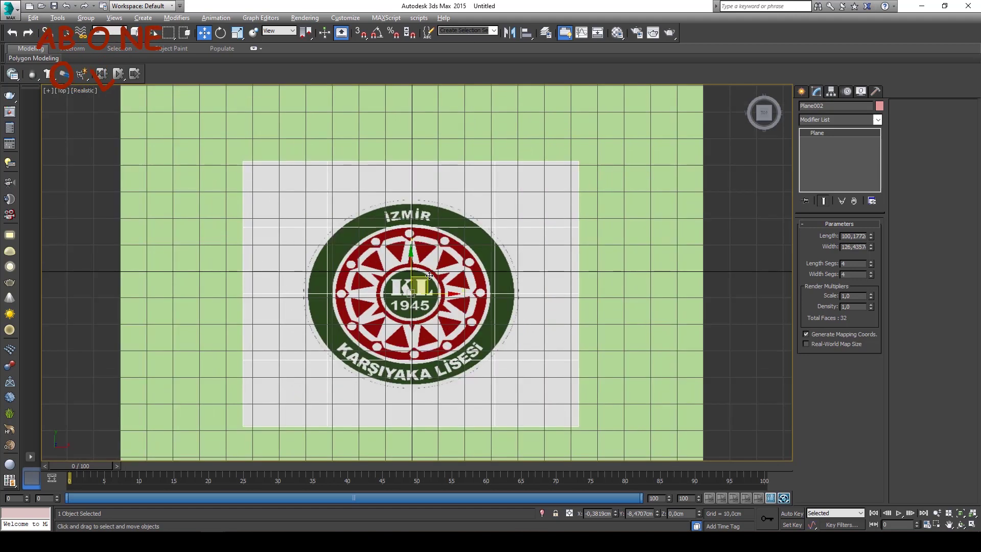
pyautogui.moveTo(414, 286); pyautogui.dragTo(433, 258, button='middle')
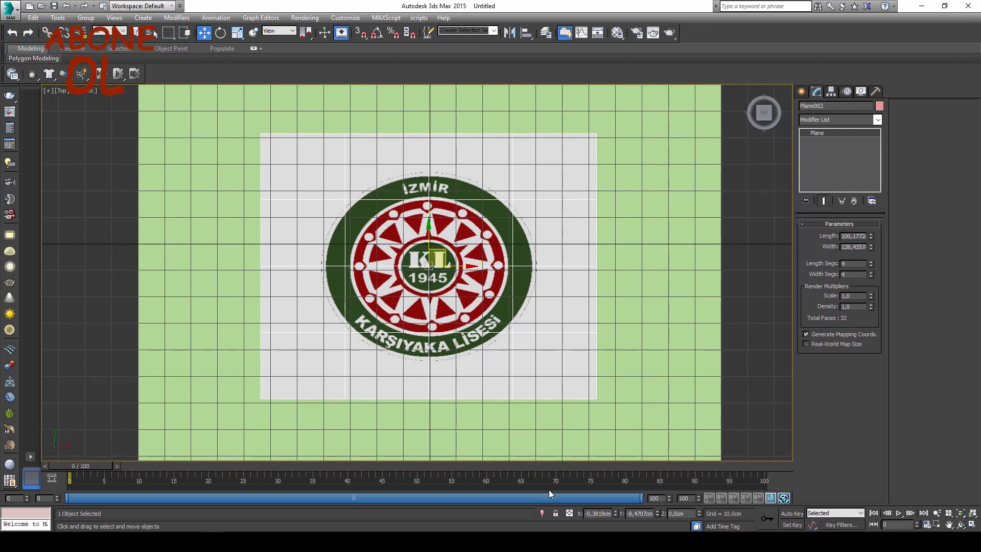
# Zero the logo plane's X and Y position, then choose the Box primitive
pyautogui.rightClick(616, 513)
pyautogui.rightClick(658, 513)
pyautogui.click(801, 91)
pyautogui.click(819, 156)
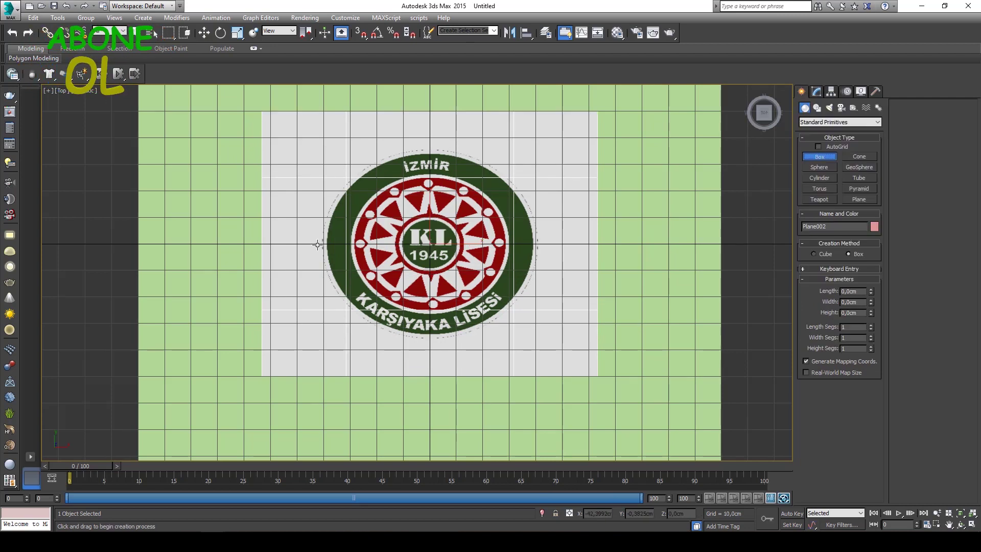
# Draw a thin box bar across the logo and switch the Top view to Shaded
pyautogui.moveTo(321, 243); pyautogui.dragTo(538, 259)
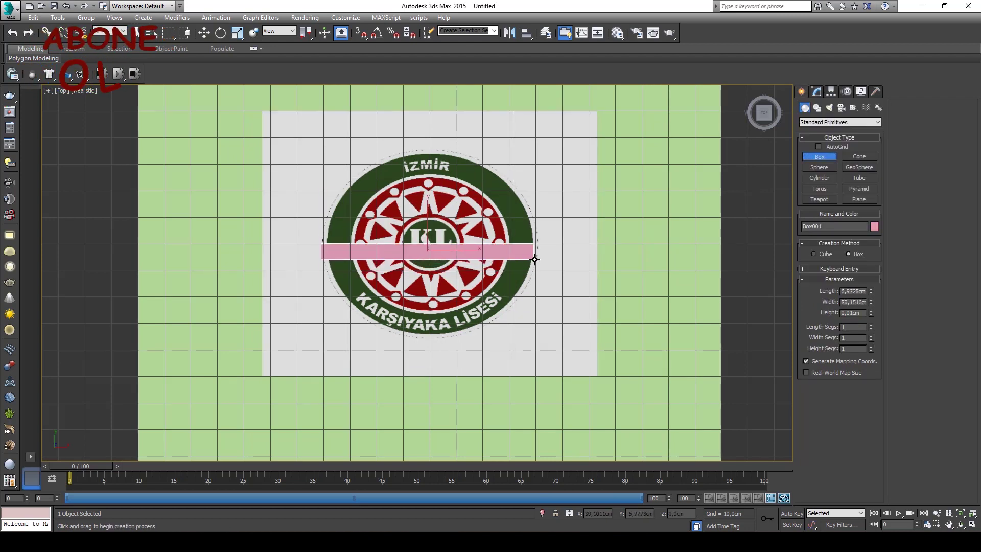
pyautogui.click(205, 33)
pyautogui.click(82, 91)
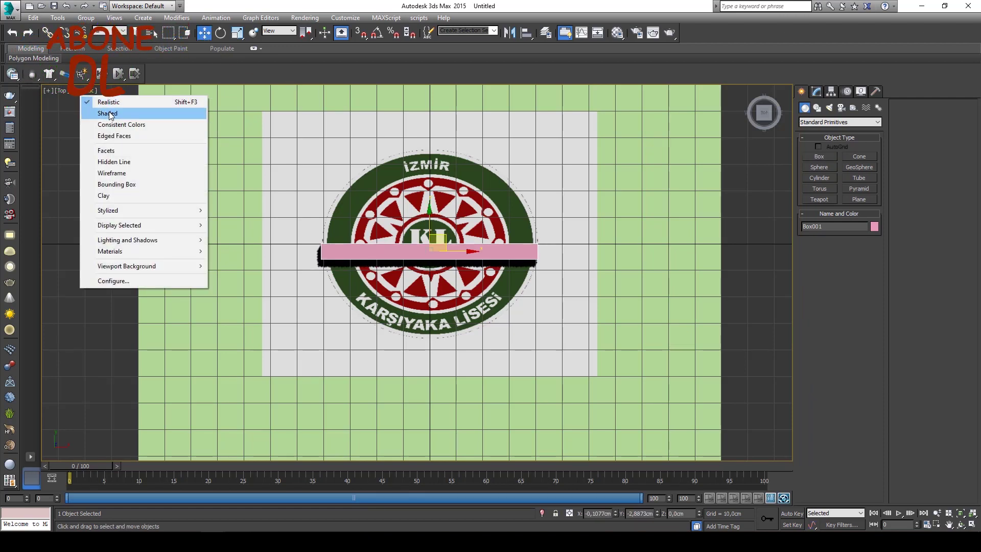
pyautogui.click(103, 112)
# Set Box001's width to 70 cm
pyautogui.click(816, 92)
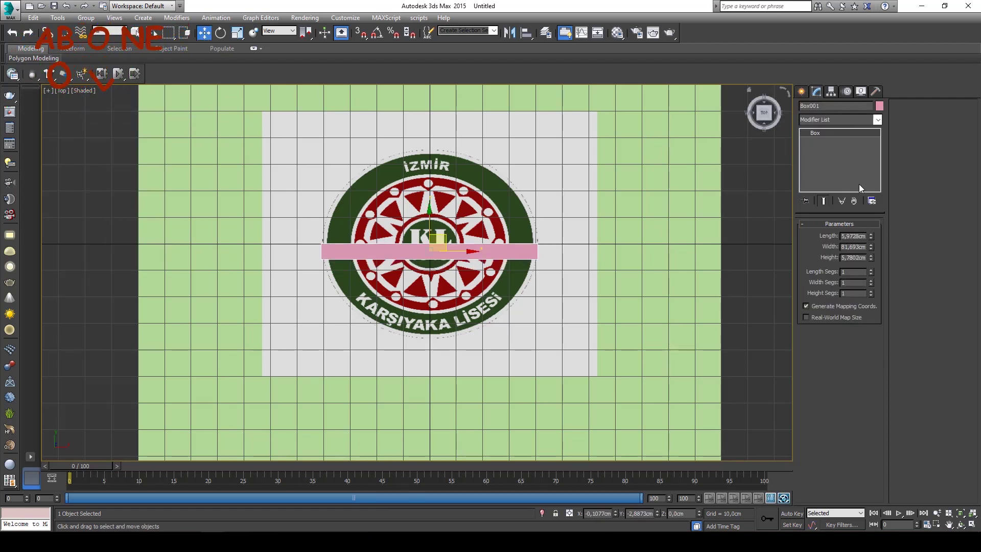
pyautogui.doubleClick(846, 247)
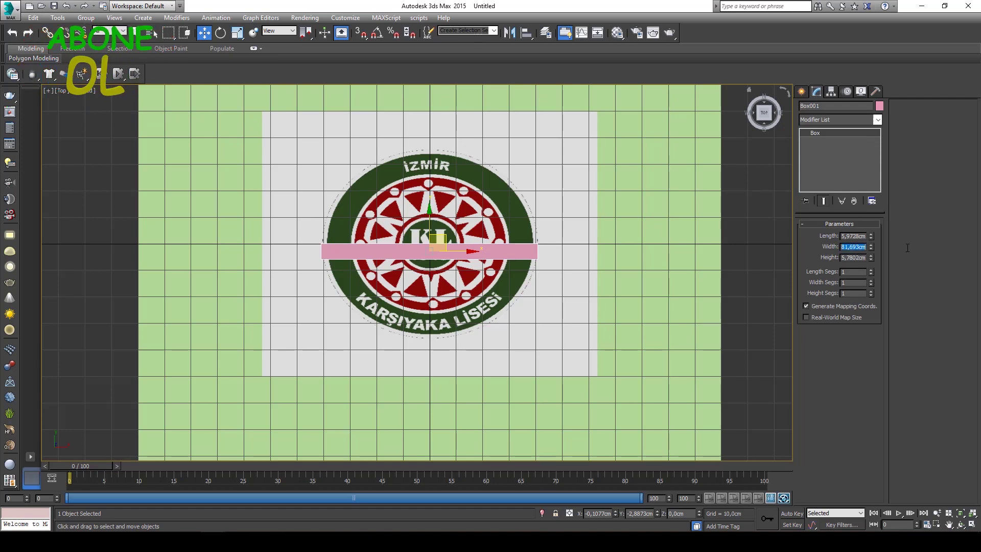
pyautogui.write('70')
pyautogui.press('Return')
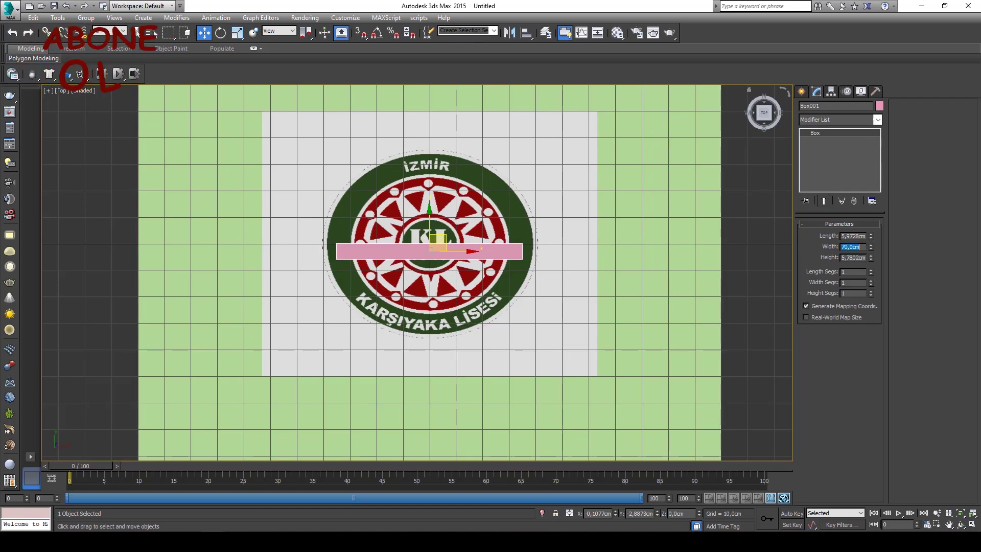
pyautogui.click(552, 250)
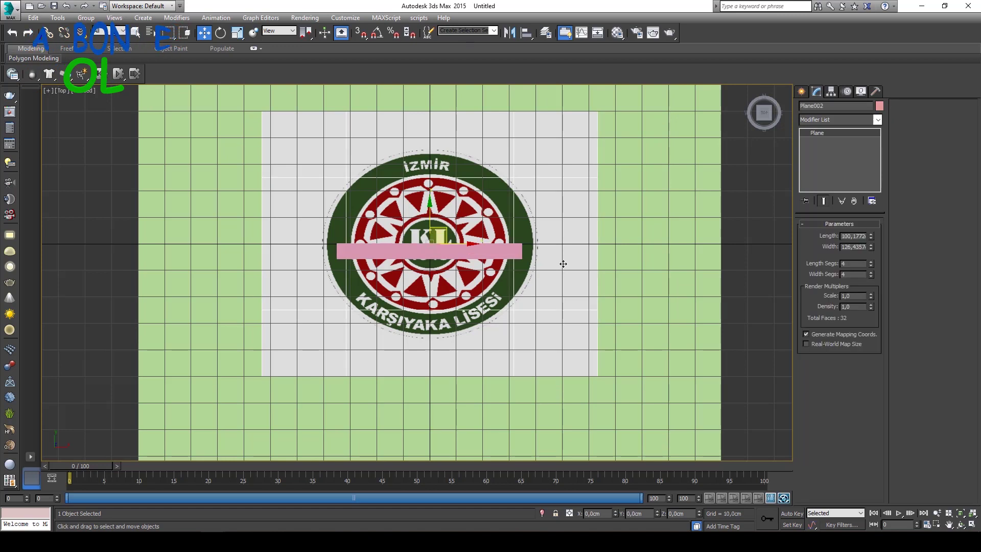
# Narrow Plane002 to about 108 cm and rotate Box001 −90° to vertical
pyautogui.scroll(2, 442, 257)
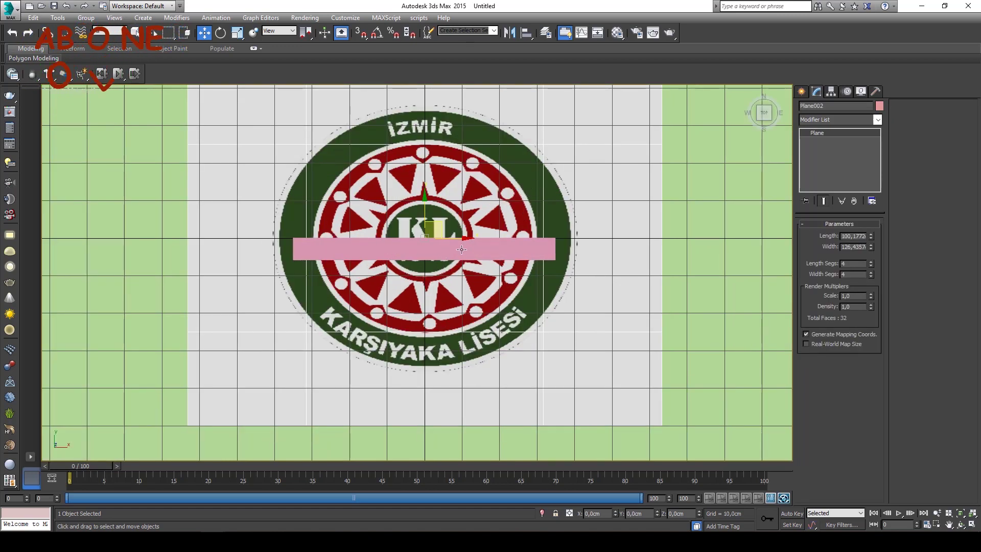
pyautogui.click(456, 247)
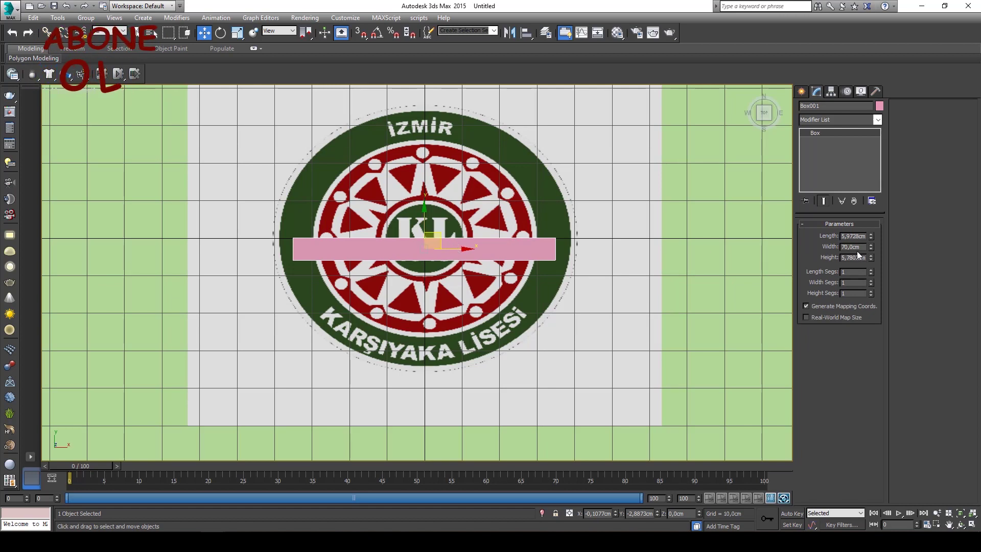
pyautogui.click(566, 165)
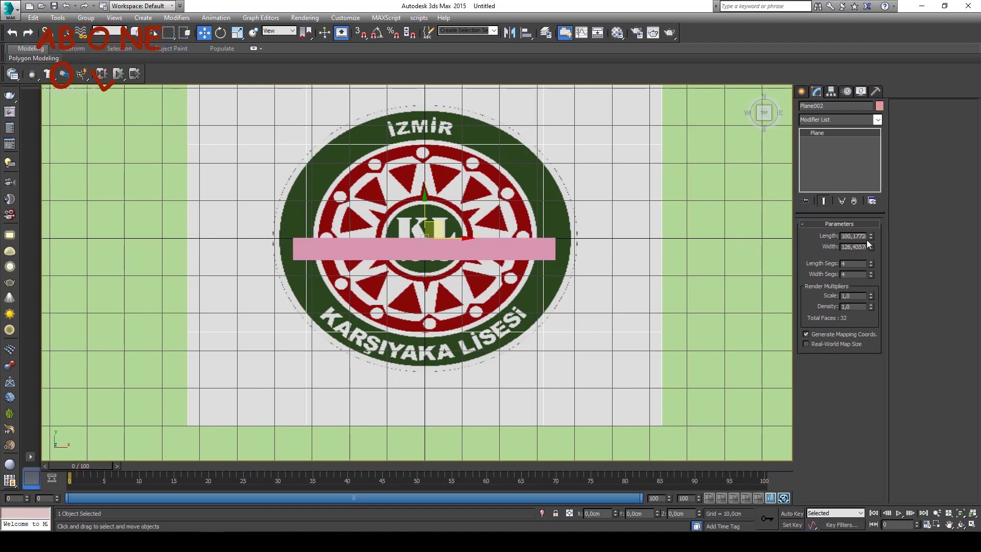
pyautogui.moveTo(872, 246); pyautogui.dragTo(872, 254)
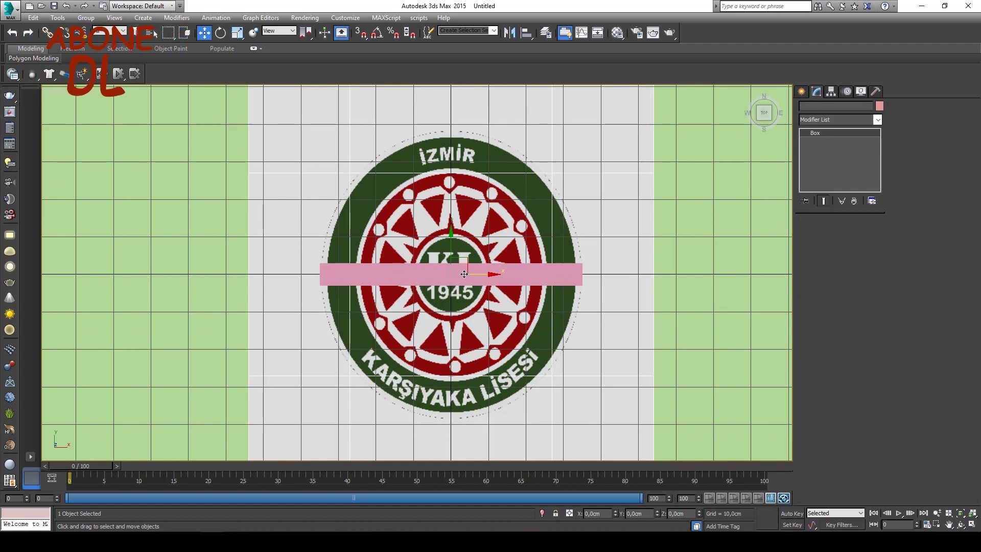
pyautogui.click(223, 34)
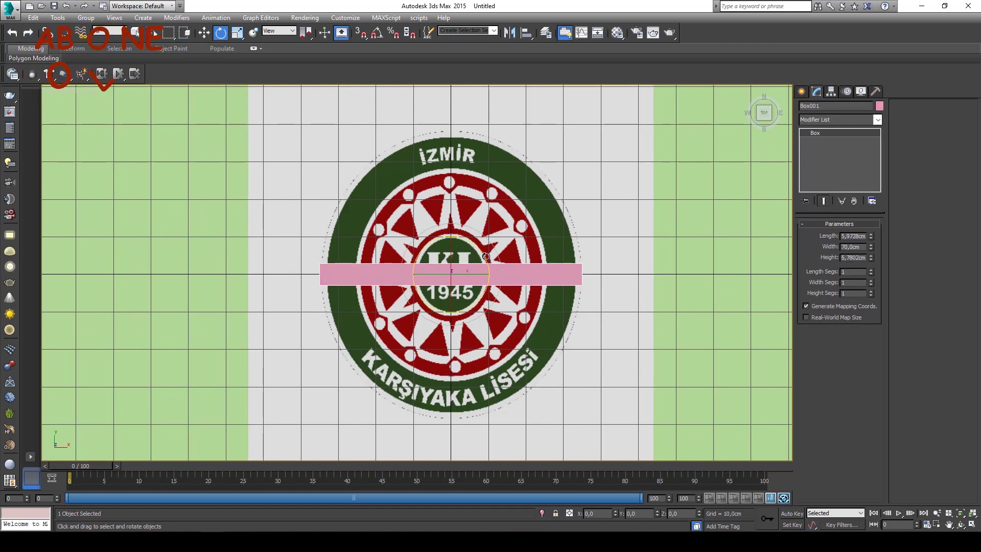
pyautogui.moveTo(483, 253); pyautogui.dragTo(502, 358)
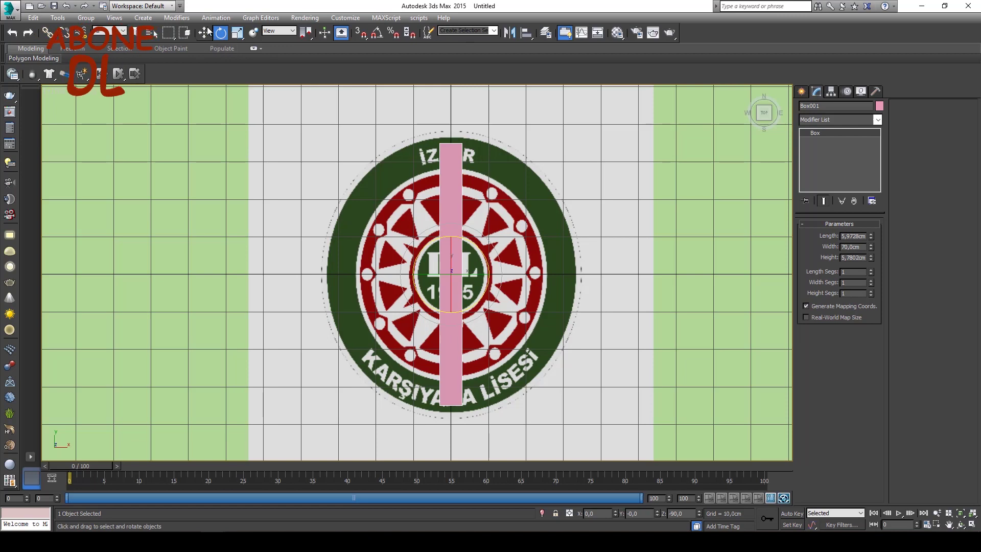
# Set Plane002's length to 98,5 cm
pyautogui.press('w')
pyautogui.click(632, 168)
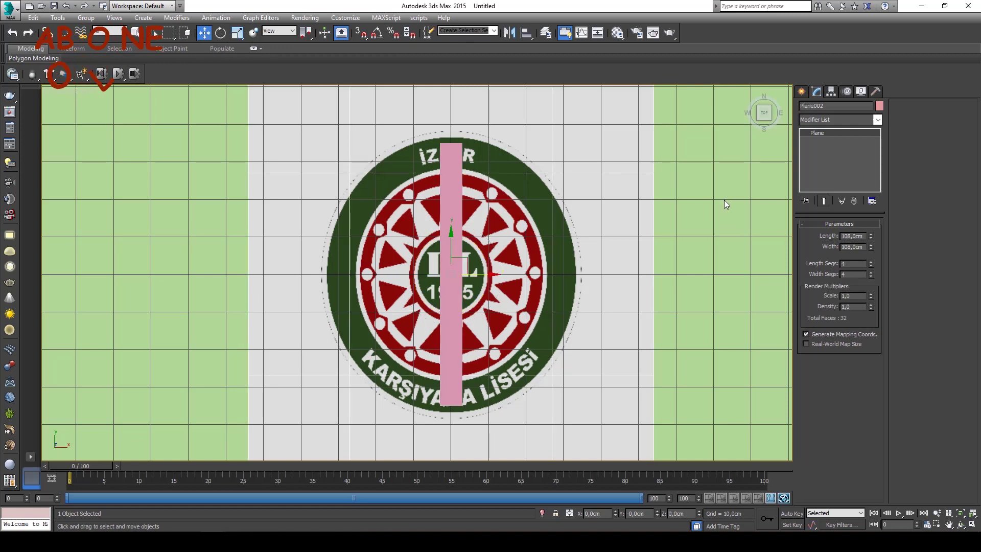
pyautogui.moveTo(871, 238); pyautogui.dragTo(872, 240)
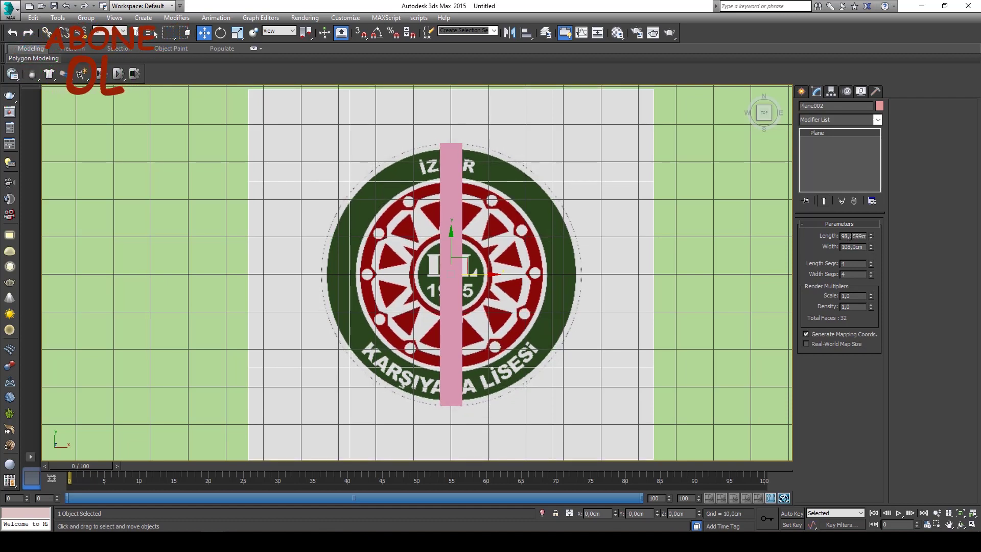
pyautogui.write('98,5')
pyautogui.press('Return')
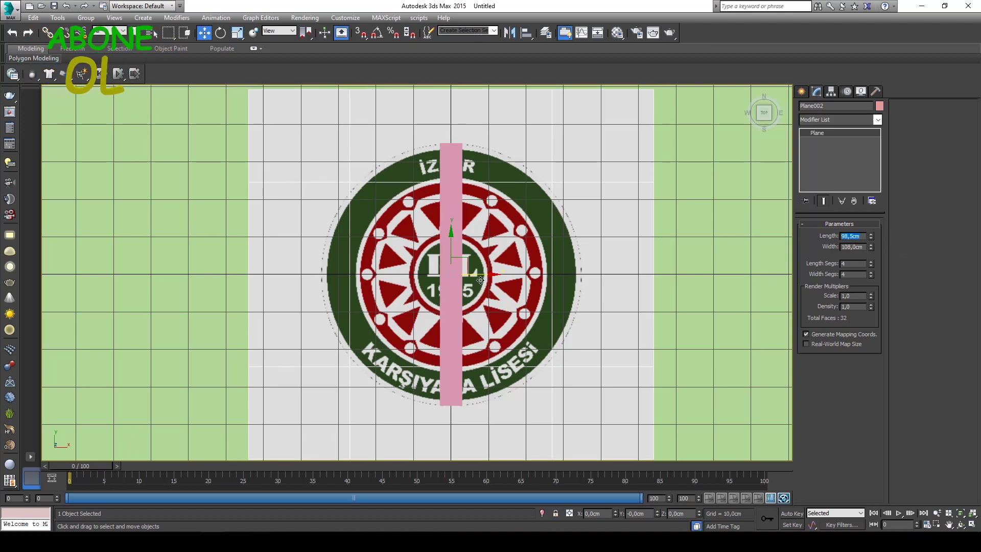
# Rotate the pink guide bar back to horizontal and delete it
pyautogui.click(451, 281)
pyautogui.press('e')
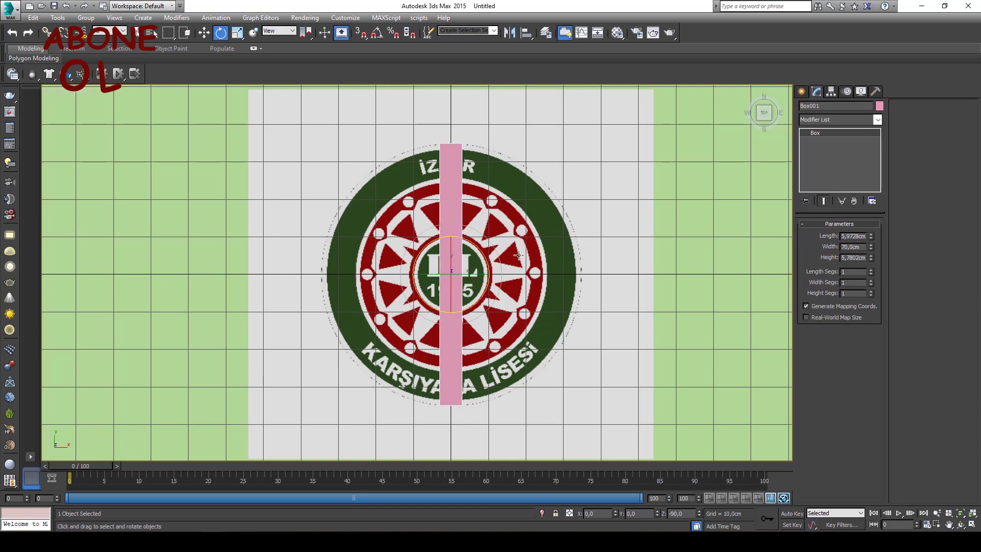
pyautogui.moveTo(487, 266); pyautogui.dragTo(456, 132)
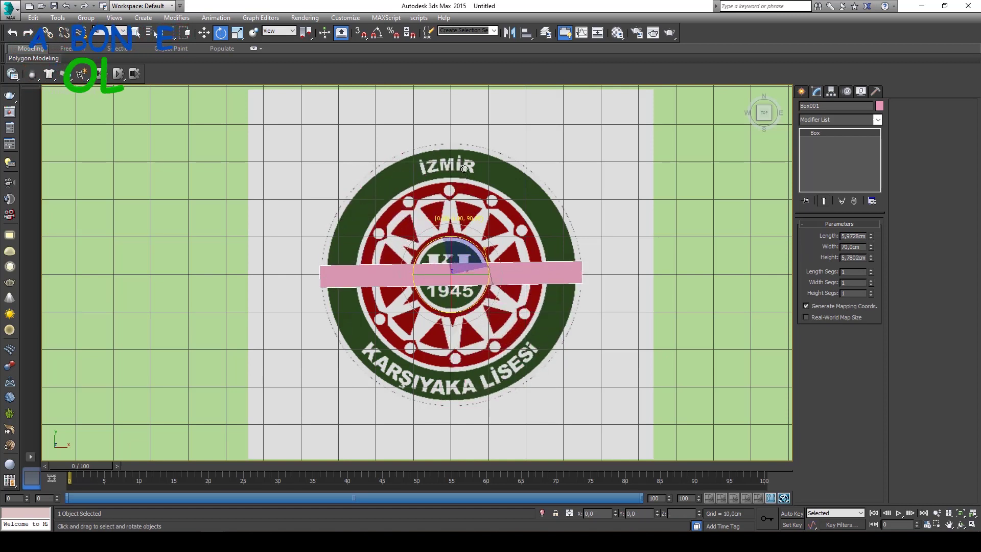
pyautogui.moveTo(456, 132); pyautogui.dragTo(498, 183)
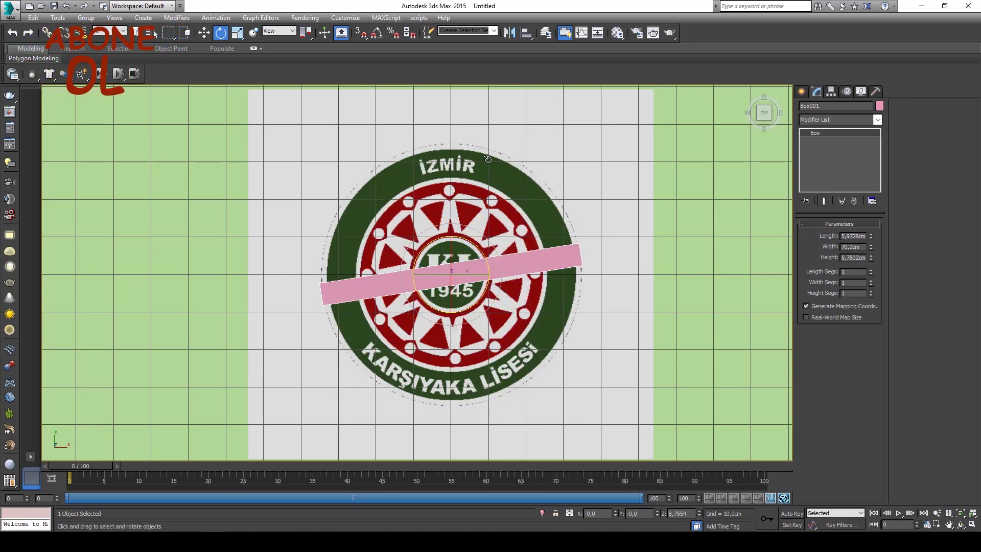
pyautogui.press('Delete')
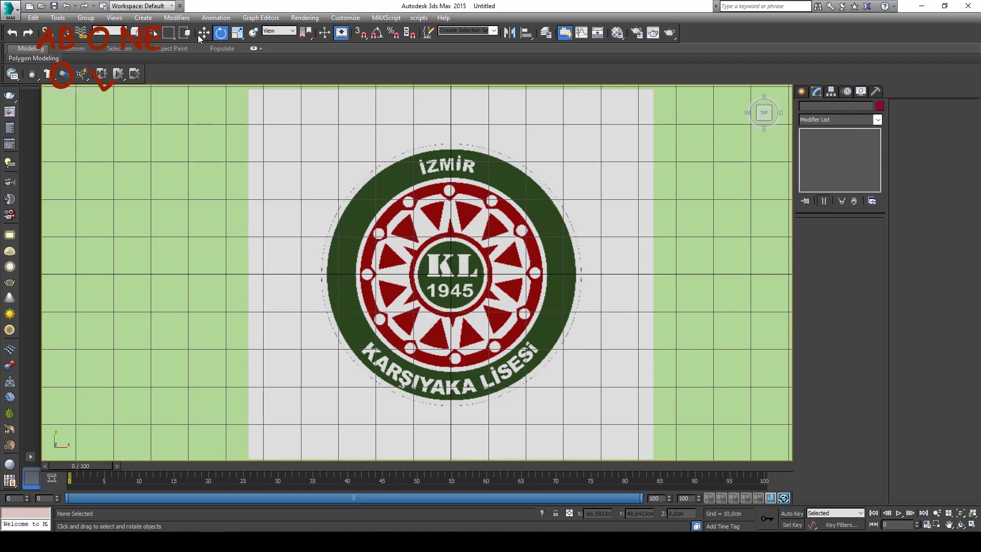
pyautogui.click(204, 33)
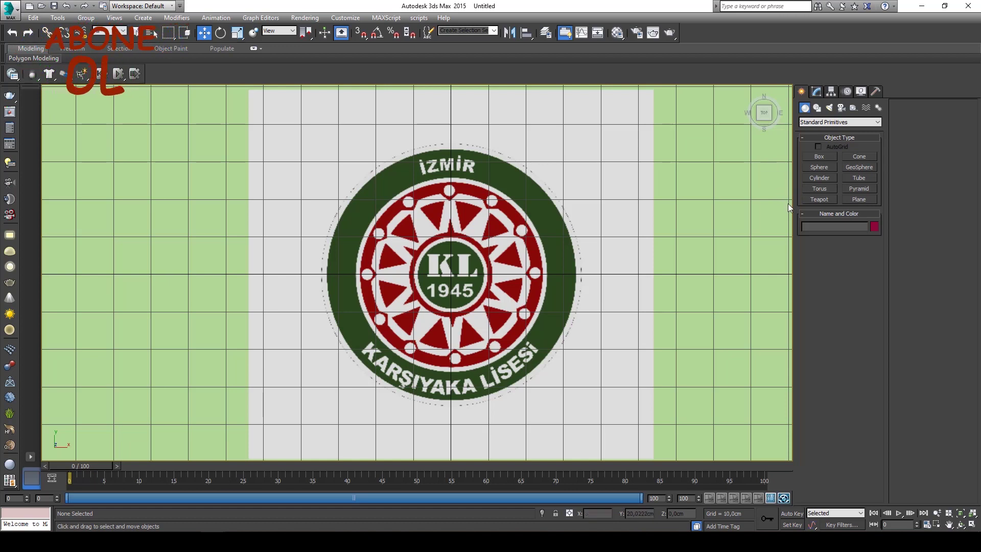
# Draw Cylinder001 over the round emblem and centre it at X 0, Y 0
pyautogui.click(824, 176)
pyautogui.moveTo(451, 257); pyautogui.dragTo(367, 153)
pyautogui.click(366, 152)
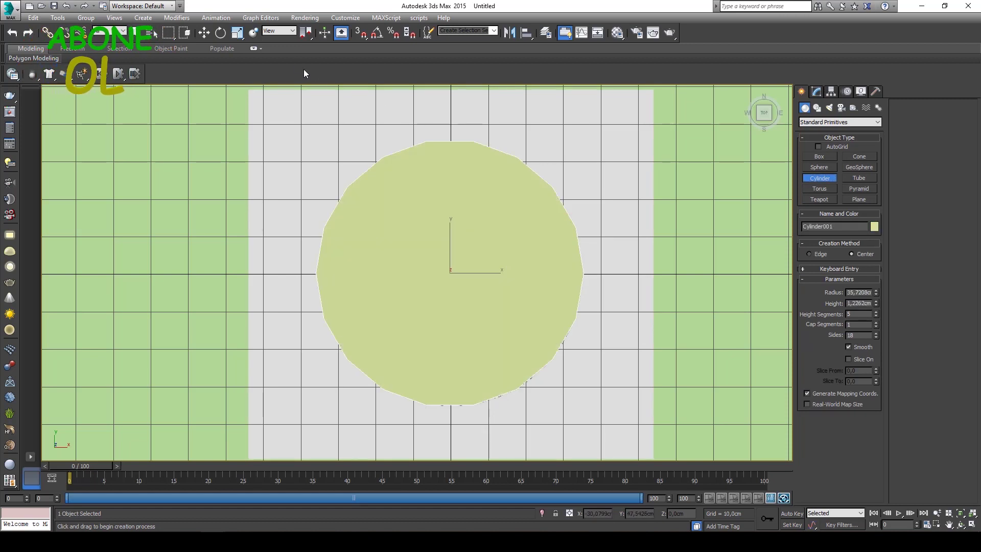
pyautogui.click(207, 32)
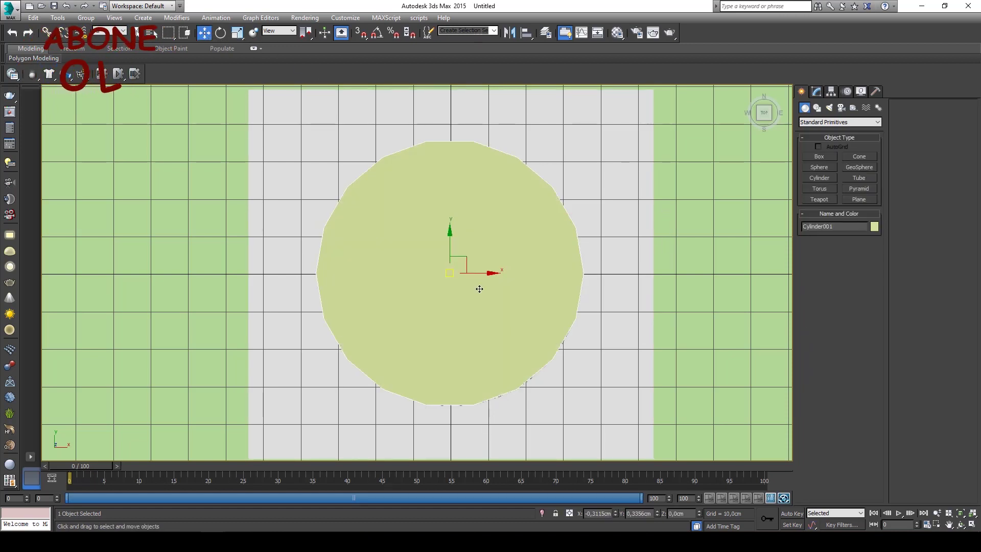
pyautogui.rightClick(616, 513)
pyautogui.rightClick(657, 512)
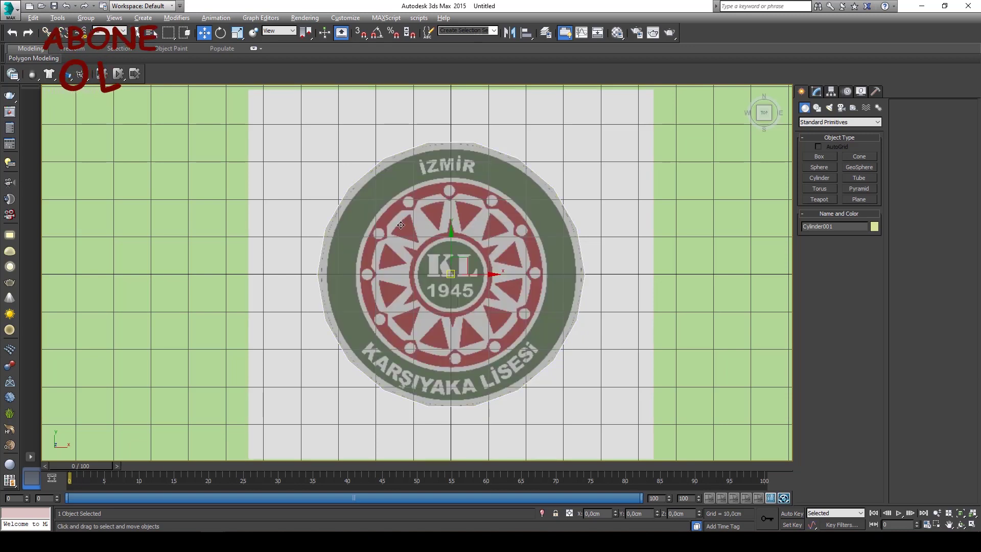
pyautogui.scroll(2, 421, 246)
pyautogui.scroll(1, 504, 208)
pyautogui.scroll(1, 617, 208)
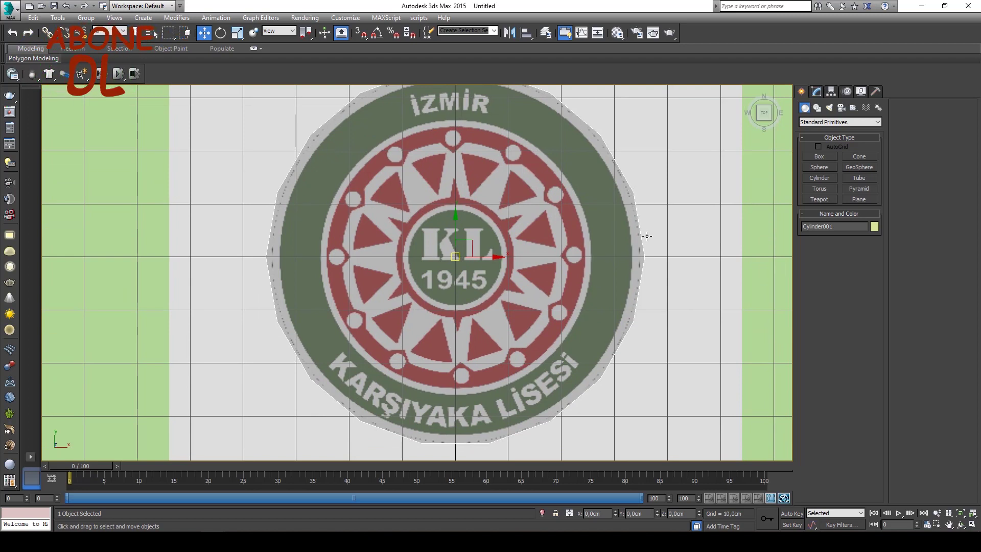
# Give Cylinder001 a 2 cm height, 1 height segment and 40 sides
pyautogui.click(817, 92)
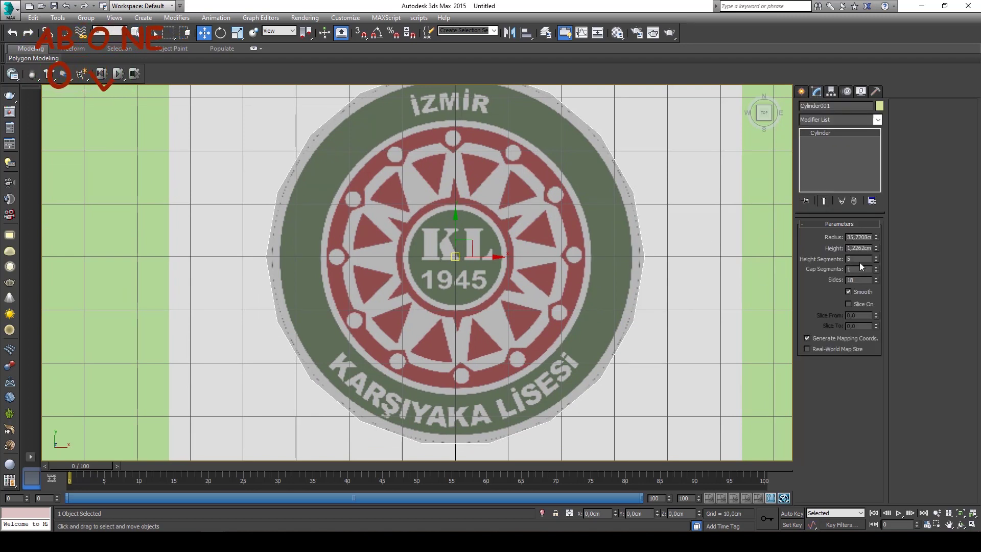
pyautogui.rightClick(877, 258)
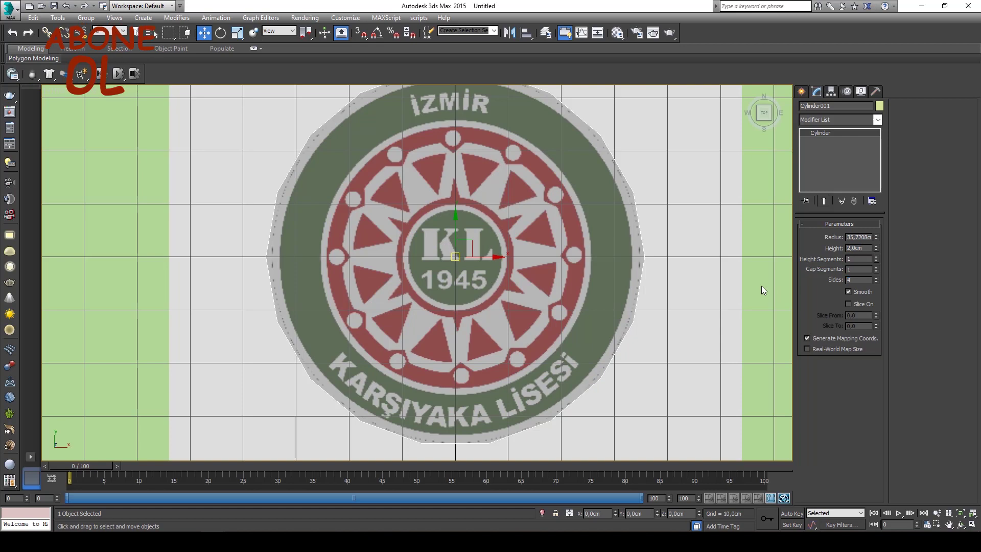
pyautogui.write('40')
pyautogui.press('Return')
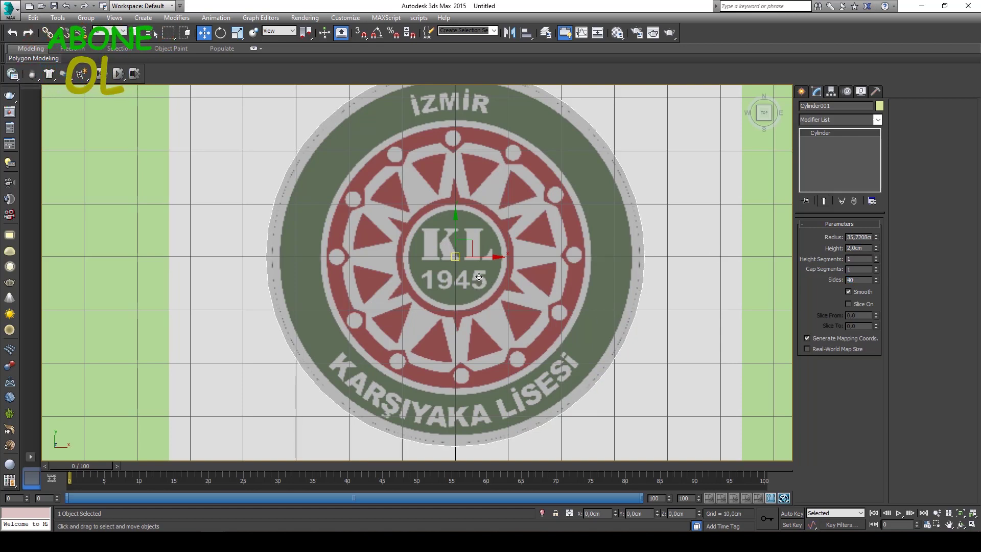
# Check the disc's thickness in Perspective, then maximize the Top view again
pyautogui.hotkey('alt', 'w')
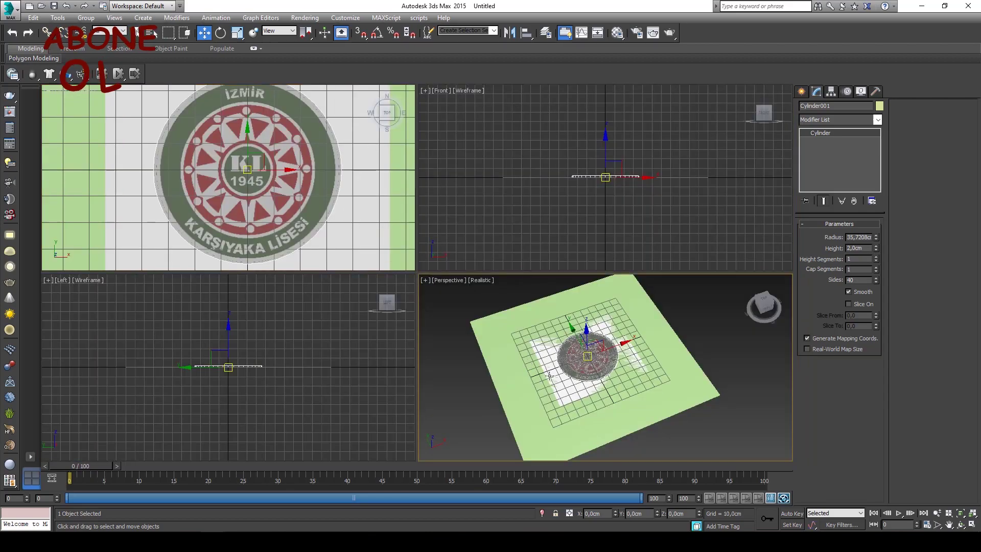
pyautogui.hotkey('alt', 'w')
pyautogui.keyDown('alt'); pyautogui.moveTo(489, 350); pyautogui.dragTo(374, 271, button='middle'); pyautogui.keyUp('alt')
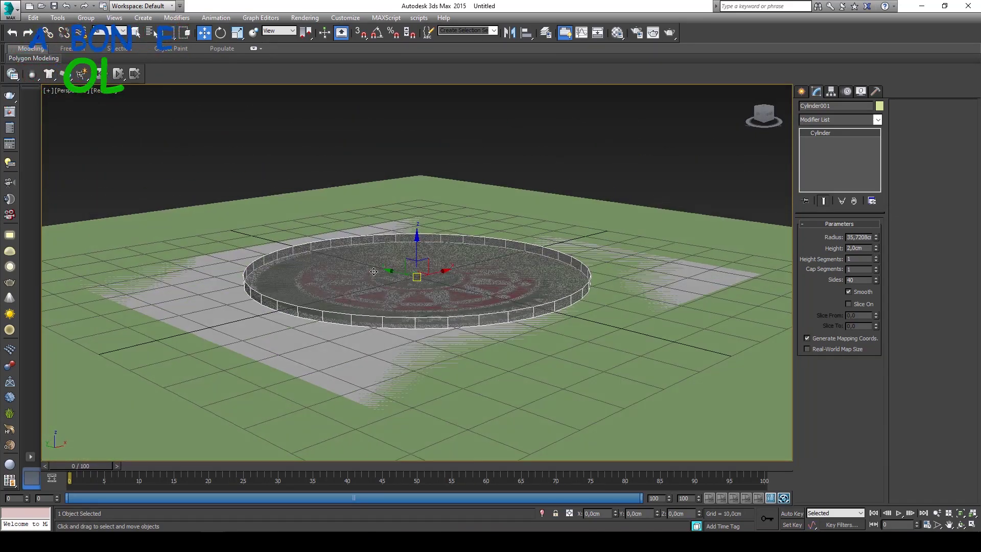
pyautogui.keyDown('alt'); pyautogui.moveTo(412, 324); pyautogui.dragTo(357, 211, button='middle'); pyautogui.keyUp('alt')
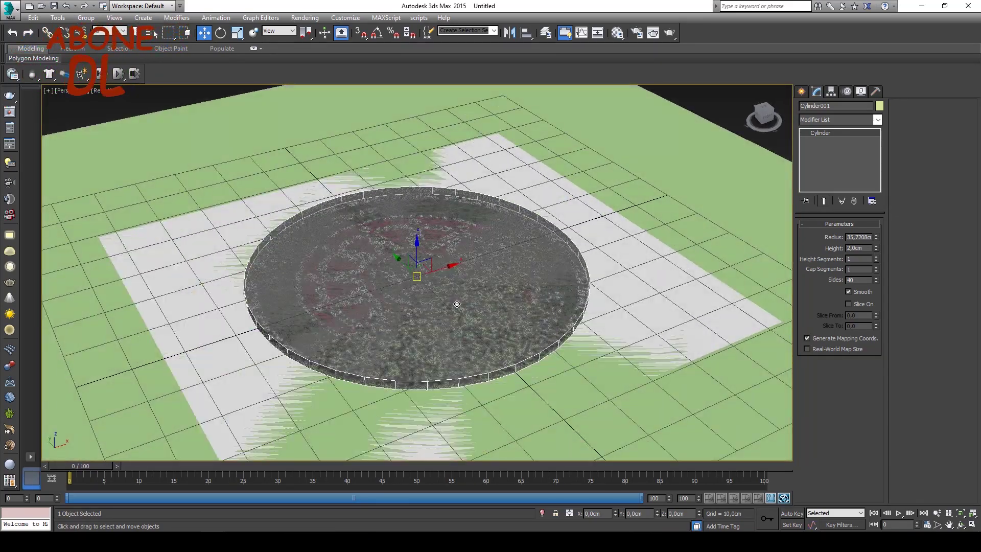
pyautogui.hotkey('alt', 'w')
pyautogui.middleClick(357, 211)
pyautogui.hotkey('alt', 'w')
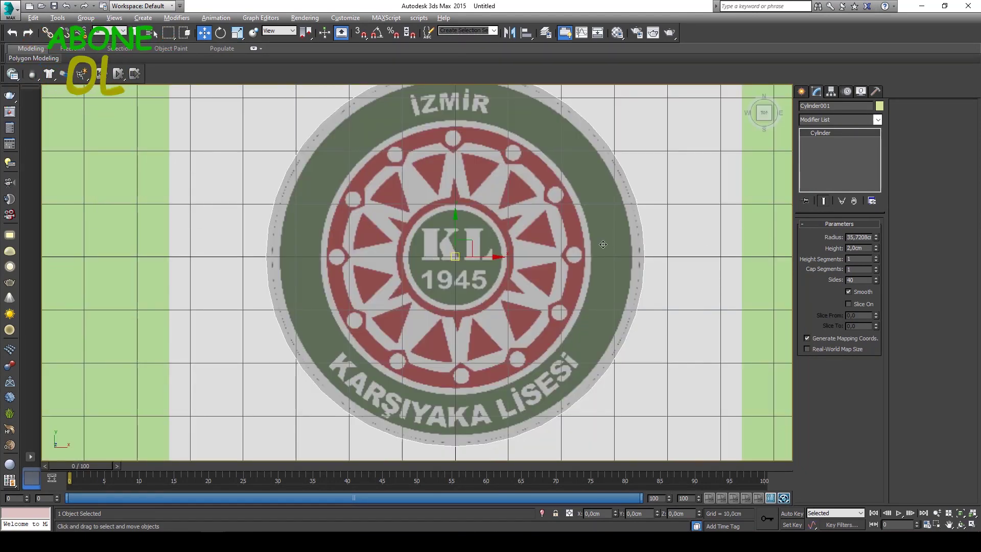
pyautogui.rightClick(818, 133)
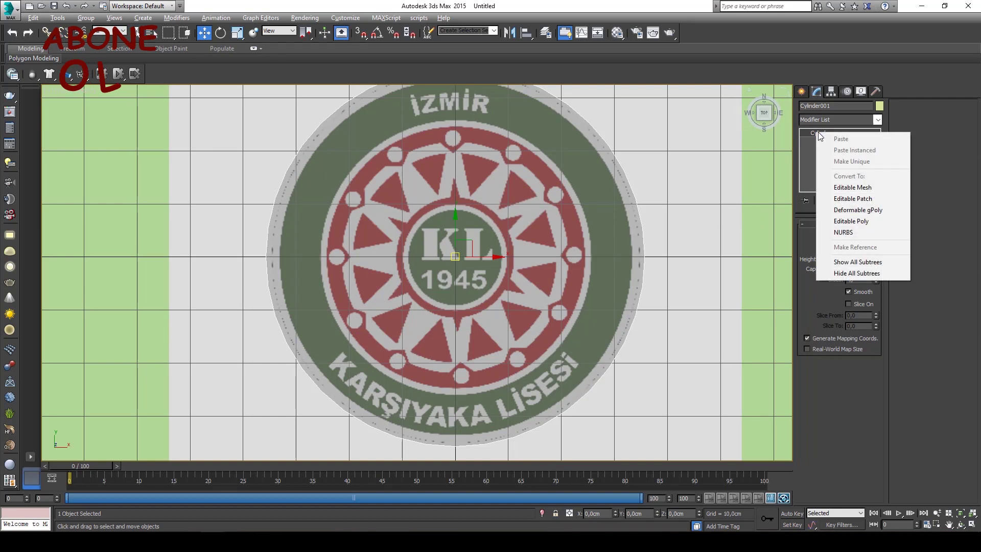
# Convert Cylinder001 to an Editable Poly and select its top cap polygon in the Top view
pyautogui.click(851, 221)
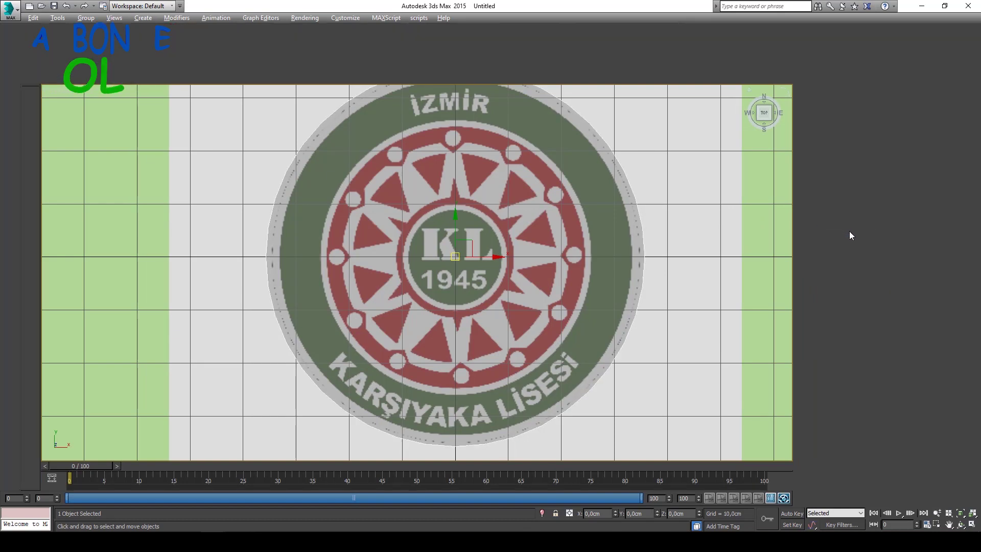
pyautogui.click(852, 237)
pyautogui.click(522, 244)
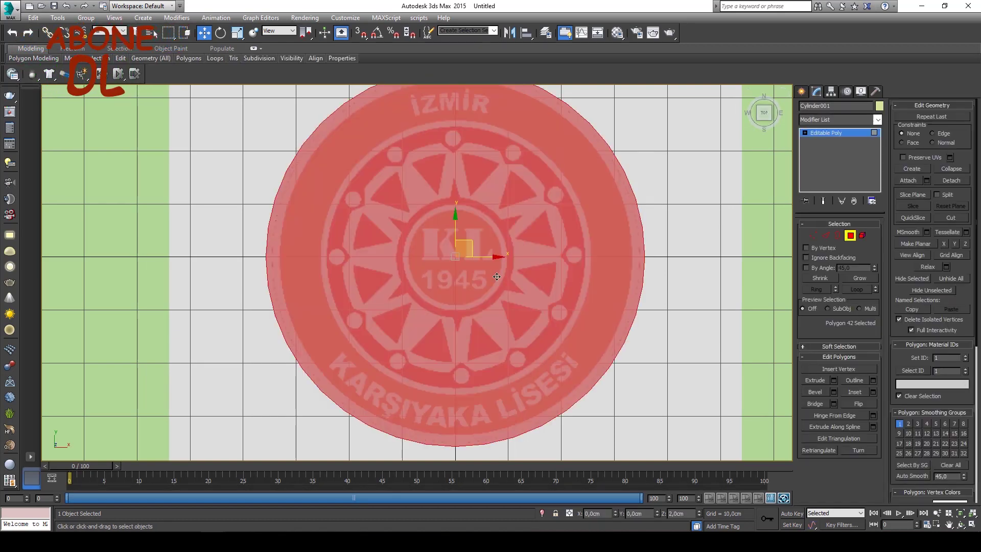
pyautogui.moveTo(457, 305)
pyautogui.keyDown('alt'); pyautogui.mouseDown(button='middle')
pyautogui.moveTo(592, 187)
pyautogui.moveTo(563, 265)
pyautogui.moveTo(533, 247)
pyautogui.mouseUp(button='middle'); pyautogui.keyUp('alt')
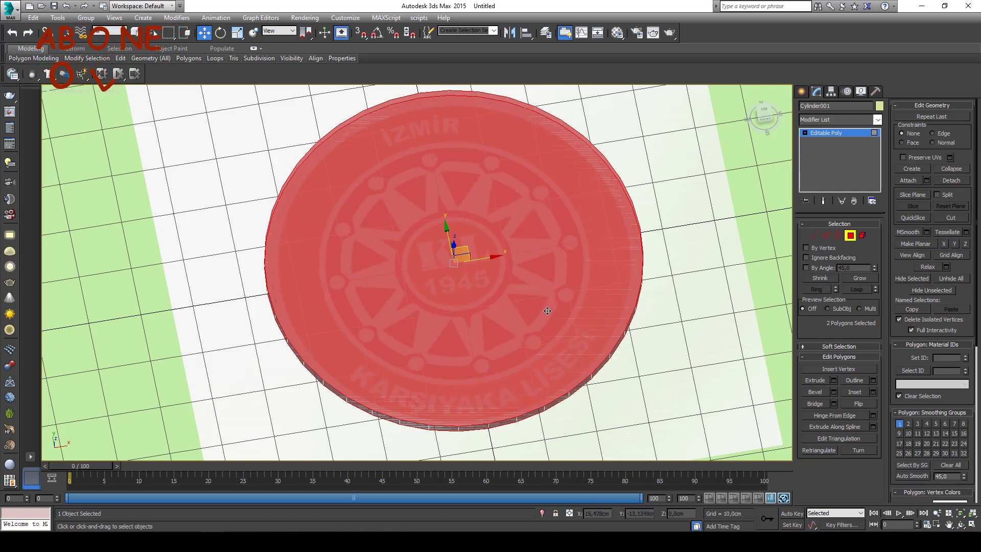
pyautogui.keyDown('alt'); pyautogui.moveTo(537, 240); pyautogui.dragTo(531, 271, button='middle'); pyautogui.keyUp('alt')
pyautogui.hotkey('alt', 'w')
pyautogui.hotkey('alt', 'w')
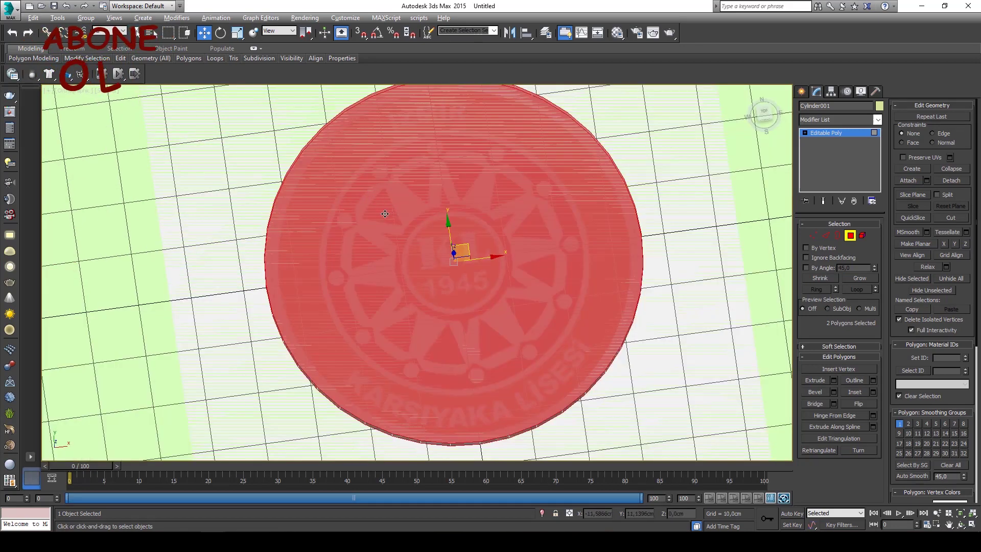
pyautogui.hotkey('alt', 'w')
pyautogui.scroll(1, 347, 173)
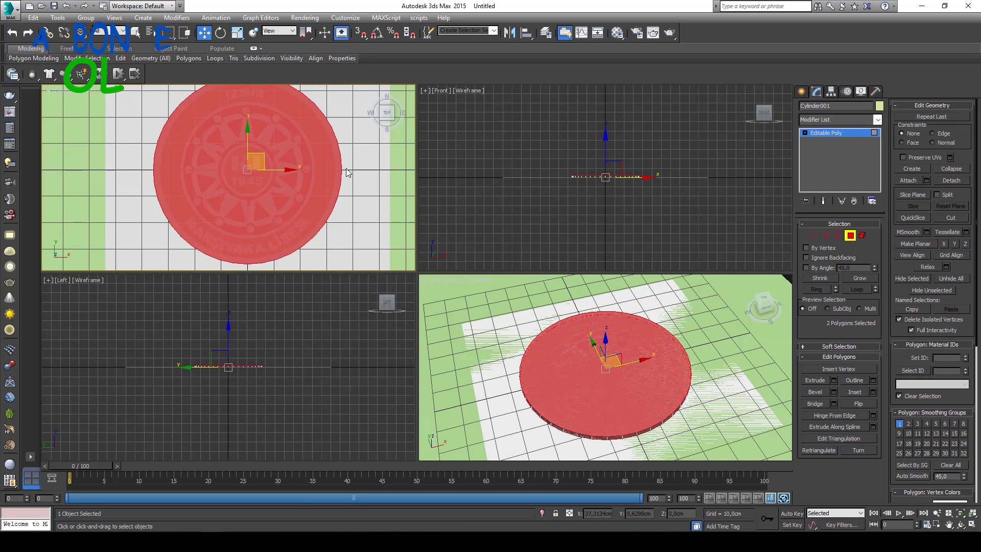
pyautogui.hotkey('alt', 'w')
pyautogui.scroll(1, 346, 172)
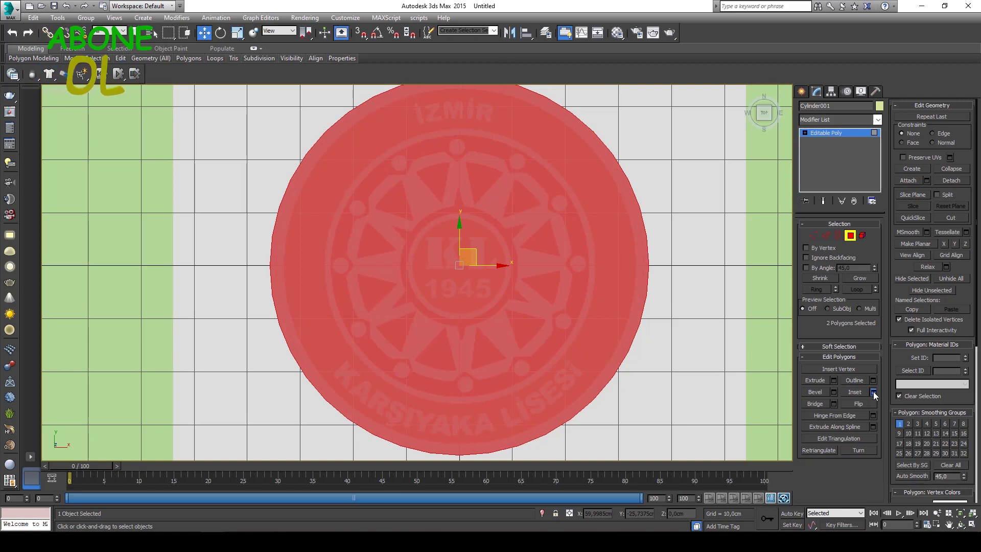
# Inset the cap polygons 1,0cm, then inset again out to the lettering band's inner edge
pyautogui.moveTo(434, 262)
pyautogui.mouseDown()
pyautogui.moveTo(731, 195)
pyautogui.moveTo(721, 217)
pyautogui.mouseUp()
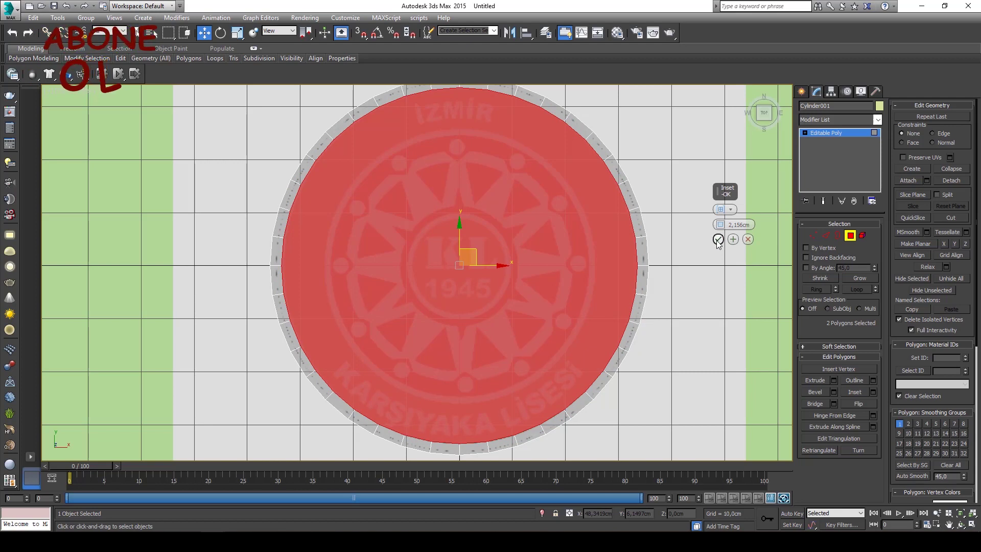
pyautogui.click(719, 240)
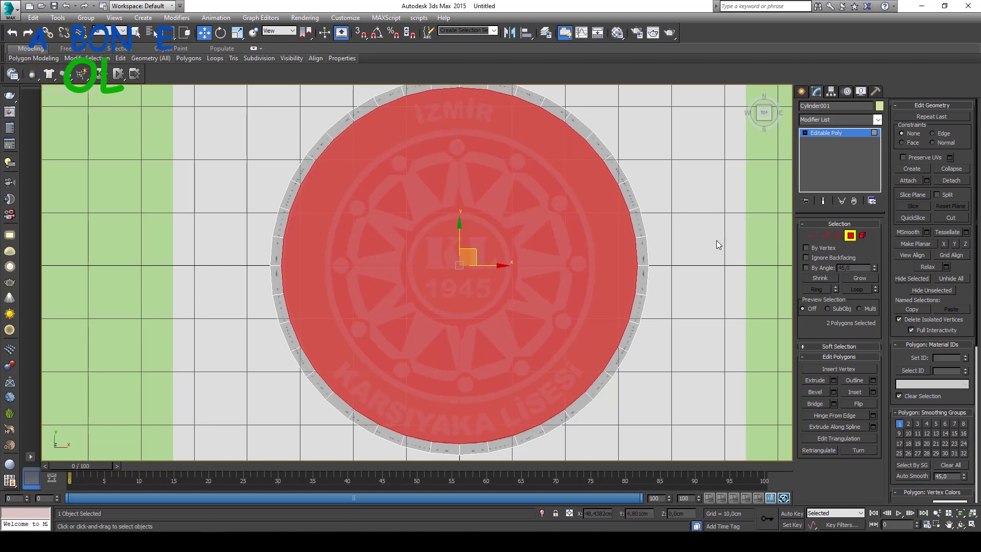
pyautogui.click(874, 392)
pyautogui.moveTo(720, 223); pyautogui.dragTo(715, 194)
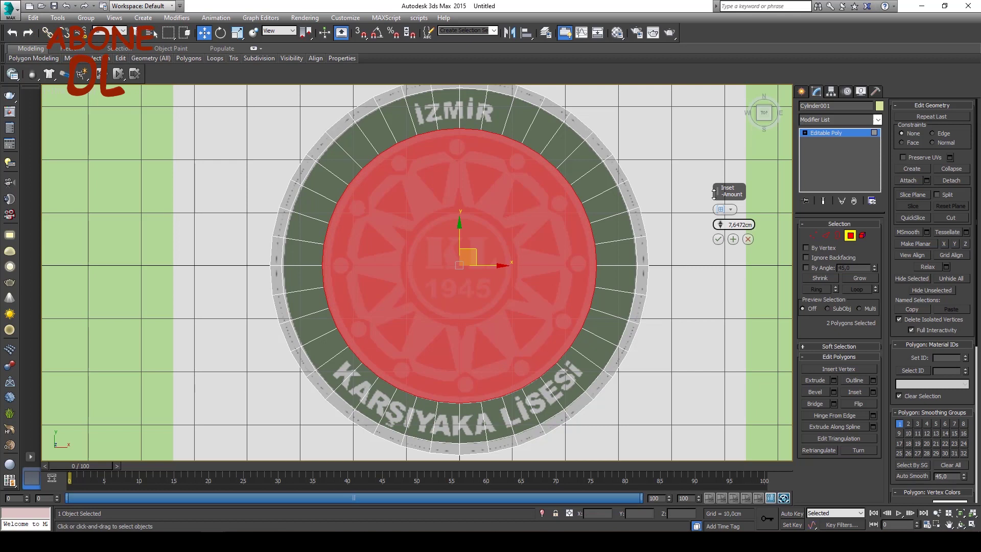
pyautogui.click(716, 239)
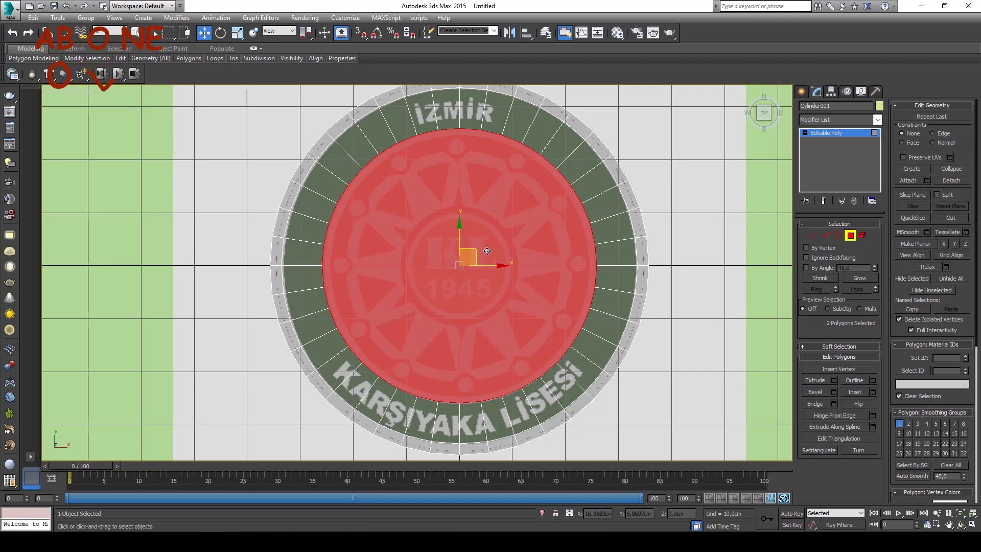
# Add a thin inset ring, then an inset matching the star ring
pyautogui.click(873, 392)
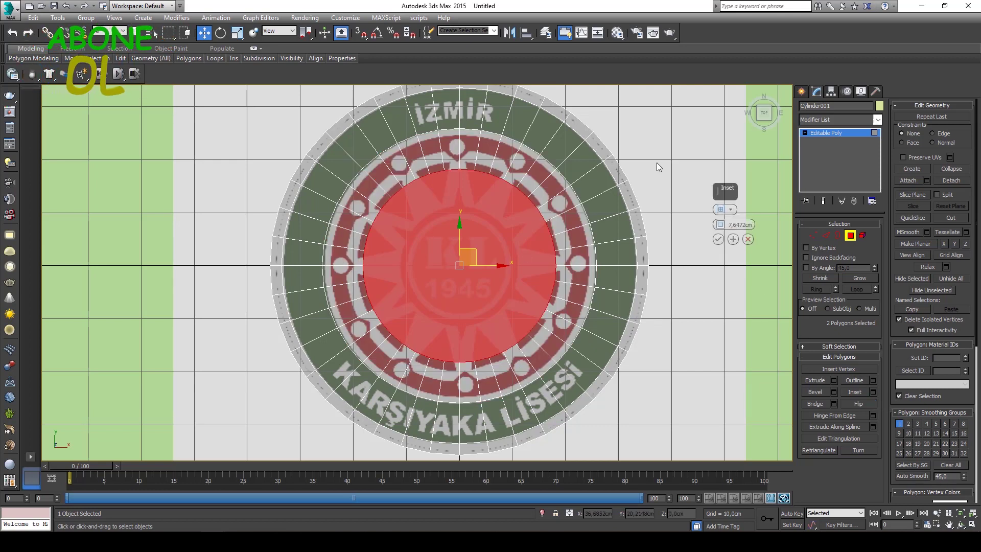
pyautogui.moveTo(720, 225); pyautogui.dragTo(719, 259)
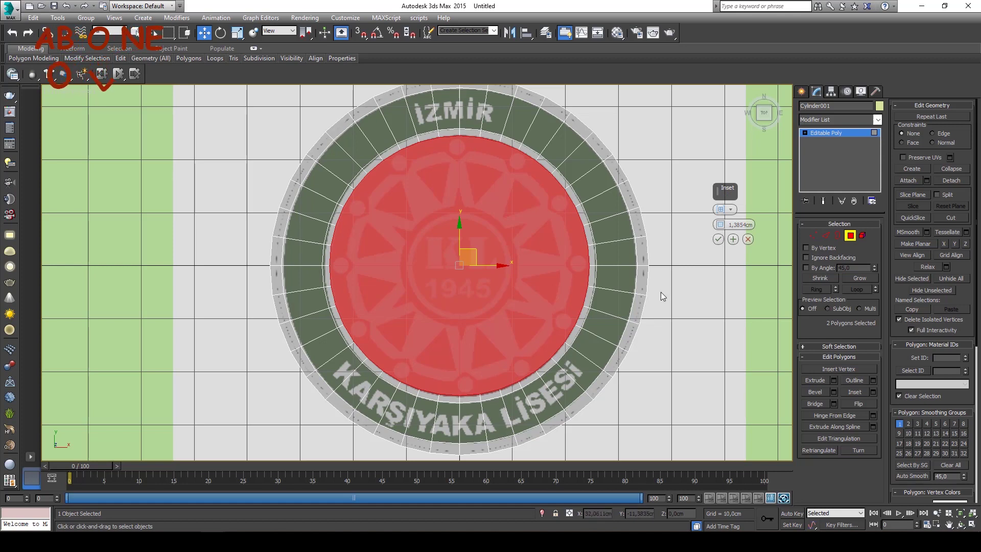
pyautogui.click(718, 240)
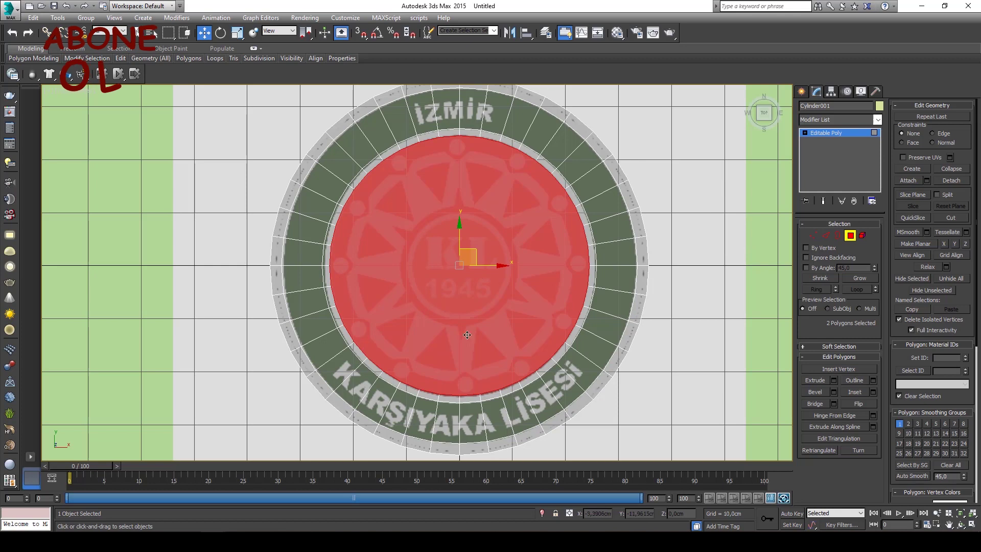
pyautogui.click(873, 391)
pyautogui.moveTo(721, 224); pyautogui.dragTo(709, 154)
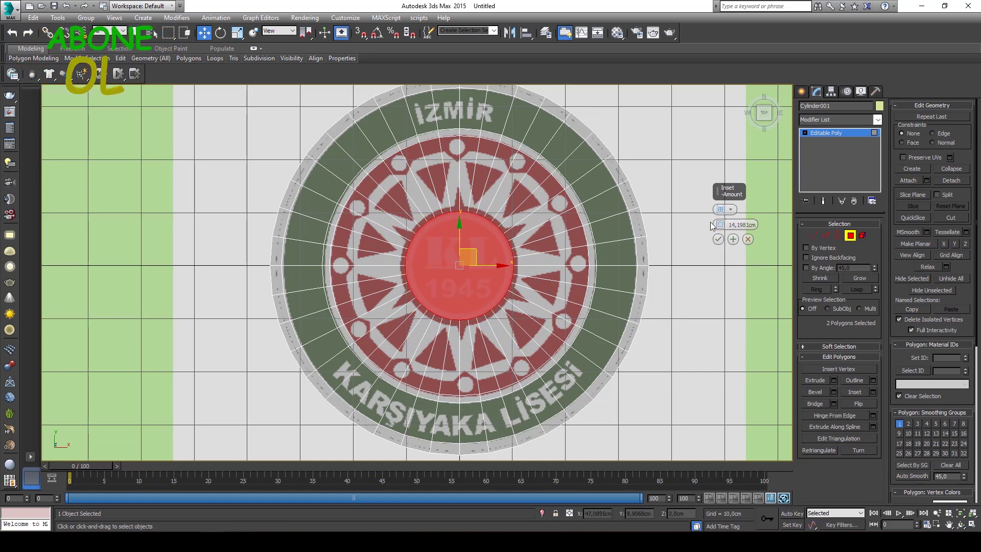
pyautogui.click(719, 239)
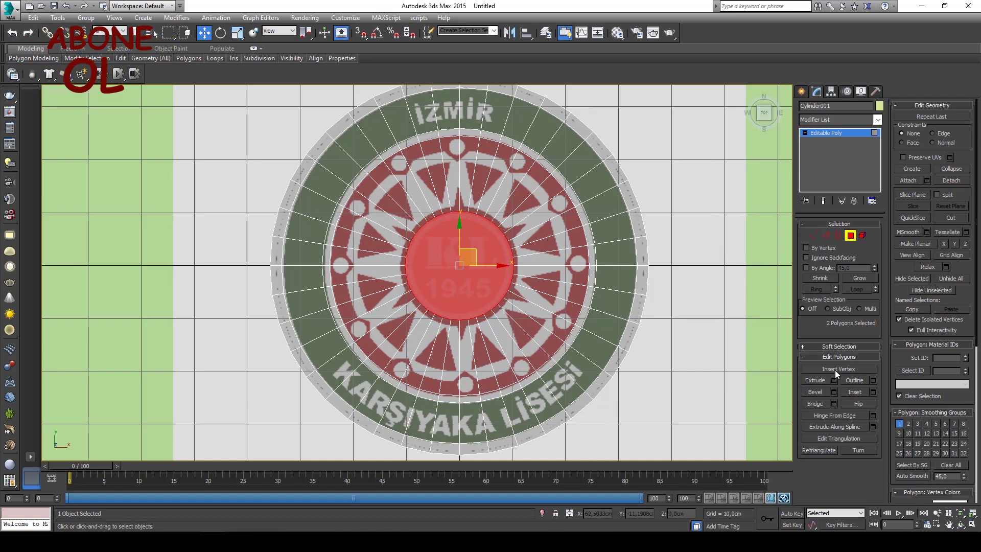
# Inset the centre polygons about 19 cm to match the KL 1945 circle
pyautogui.click(872, 392)
pyautogui.moveTo(720, 228); pyautogui.dragTo(719, 200)
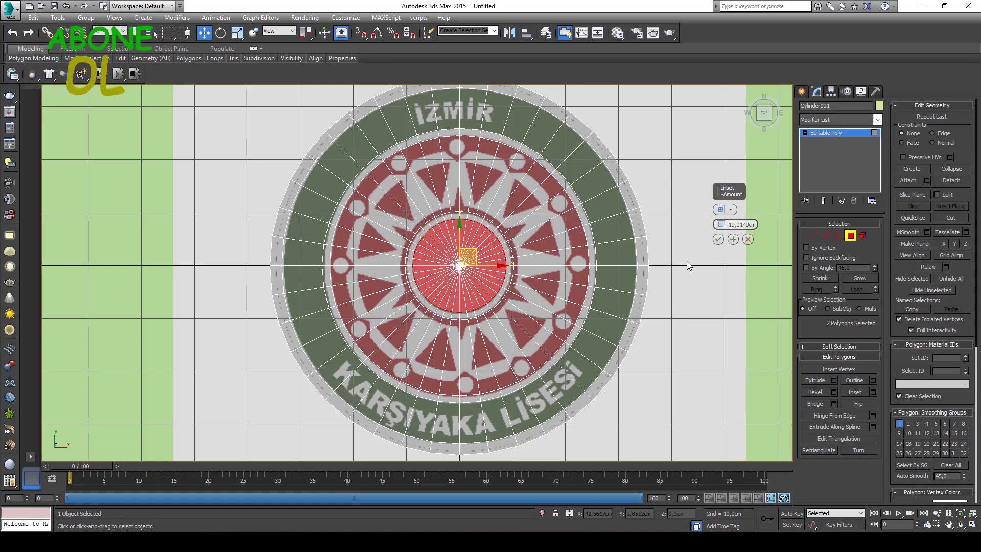
pyautogui.hotkey('alt', 'w')
pyautogui.hotkey('alt', 'w')
pyautogui.keyDown('alt'); pyautogui.moveTo(573, 366); pyautogui.dragTo(337, 315, button='middle'); pyautogui.keyUp('alt')
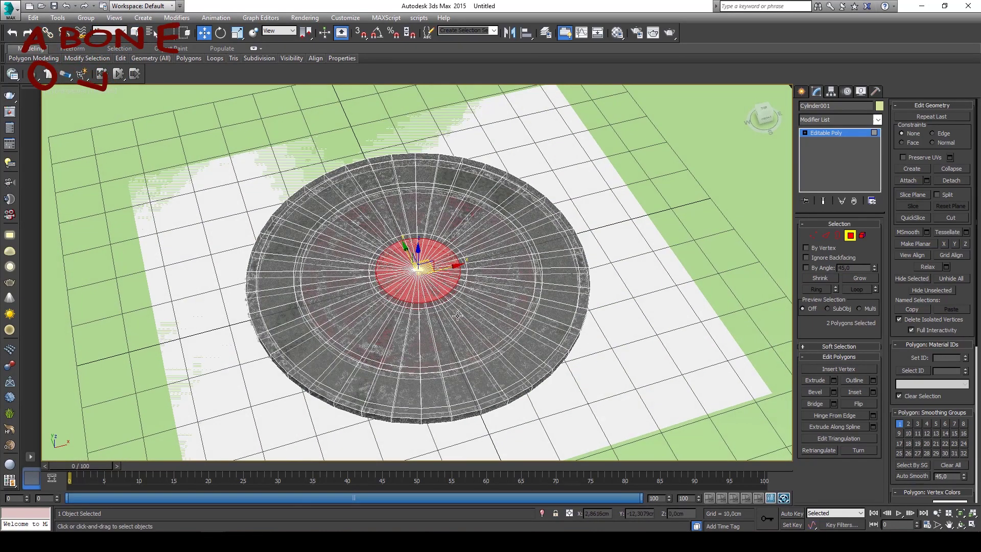
# Extrude the disc's outer rim polygon loop upward by 2 cm
pyautogui.click(261, 333)
pyautogui.keyDown('shift'); pyautogui.click(263, 340); pyautogui.keyUp('shift')
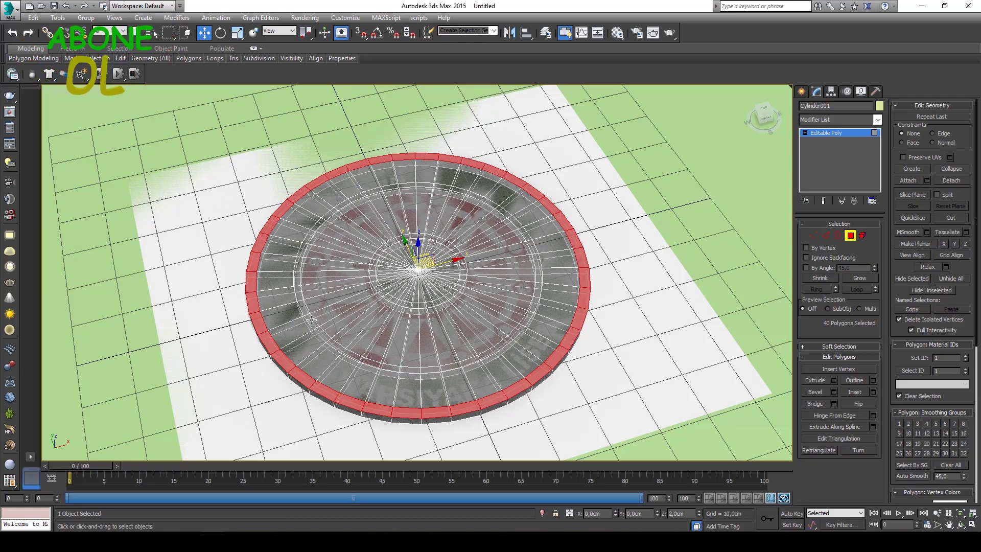
pyautogui.scroll(3, 350, 336)
pyautogui.keyDown('alt'); pyautogui.moveTo(383, 335); pyautogui.dragTo(667, 385, button='middle'); pyautogui.keyUp('alt')
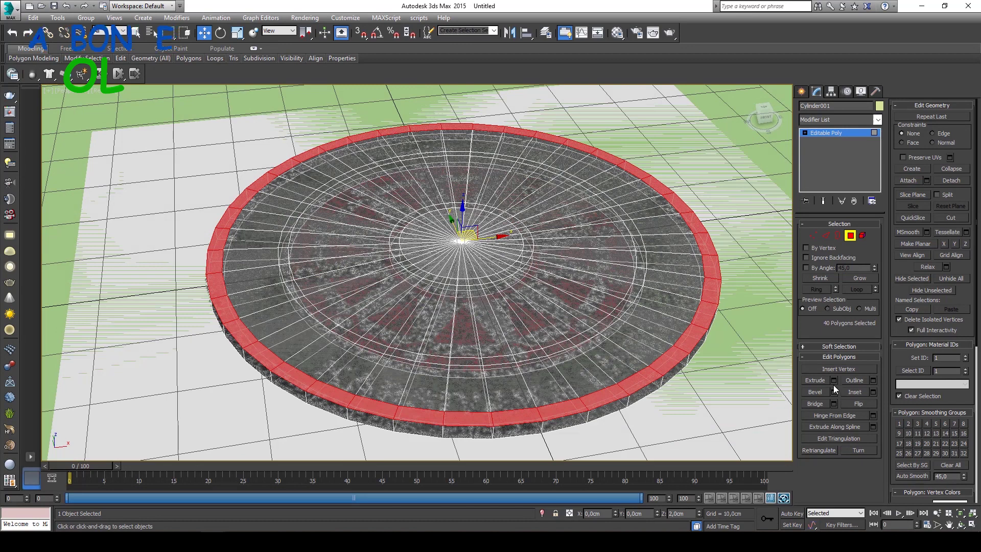
pyautogui.click(833, 380)
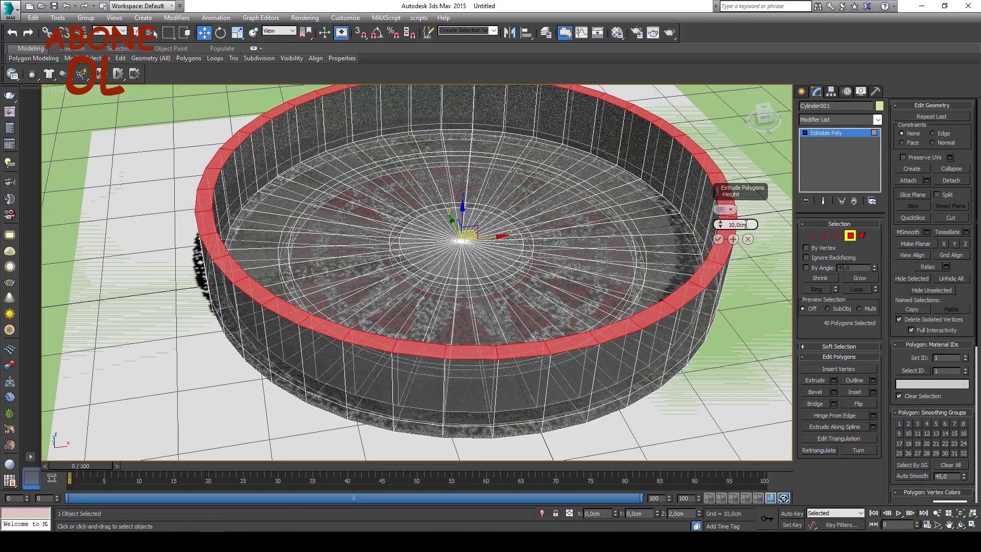
pyautogui.write('2')
pyautogui.press('Return')
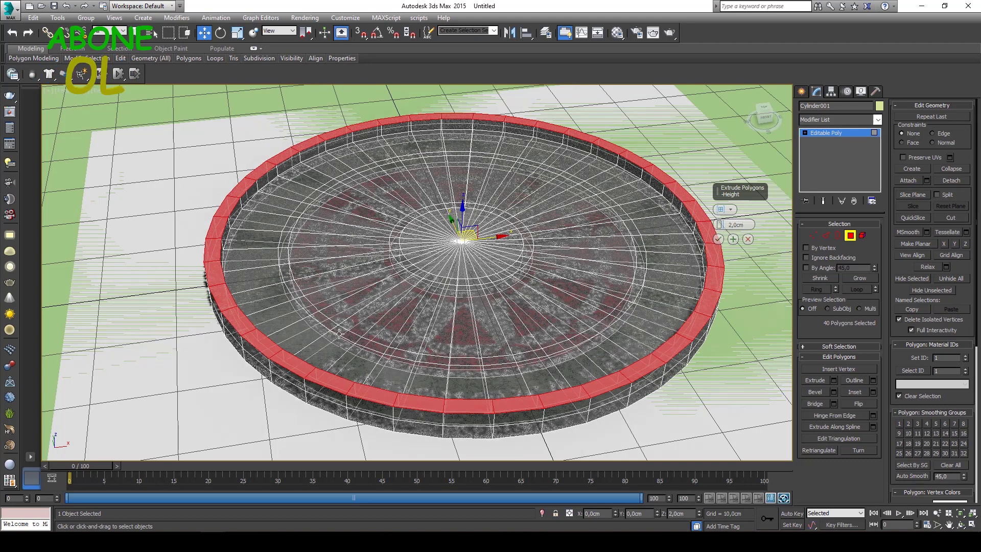
pyautogui.click(719, 239)
# Extrude the inner ring polygon loop upward by 2 cm as well
pyautogui.click(636, 282)
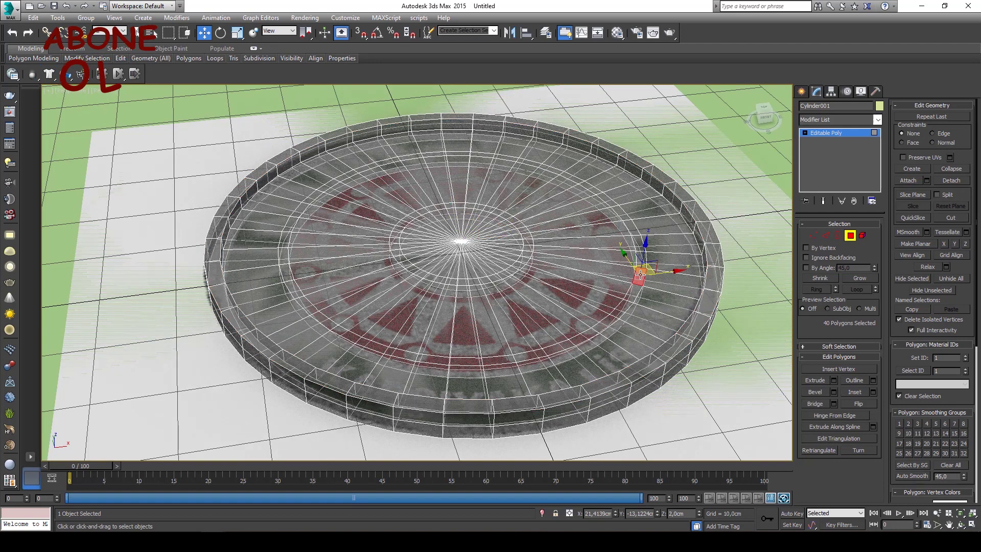
pyautogui.keyDown('shift'); pyautogui.click(636, 285); pyautogui.keyUp('shift')
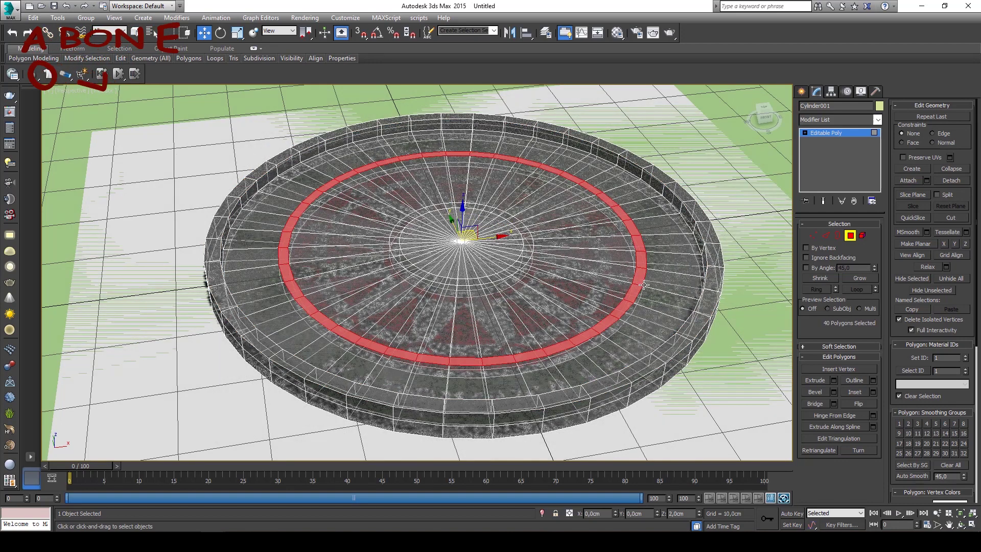
pyautogui.click(833, 382)
pyautogui.click(719, 247)
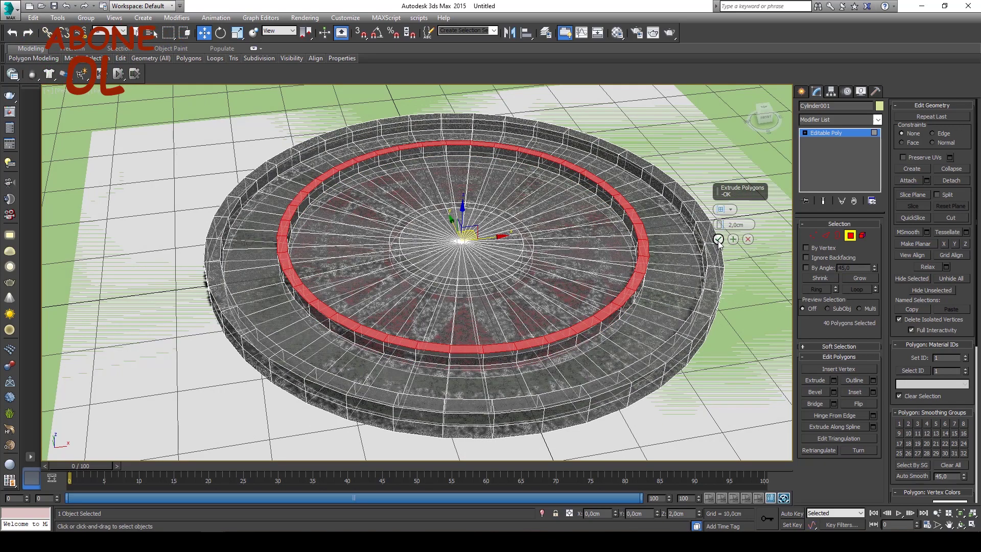
pyautogui.click(526, 247)
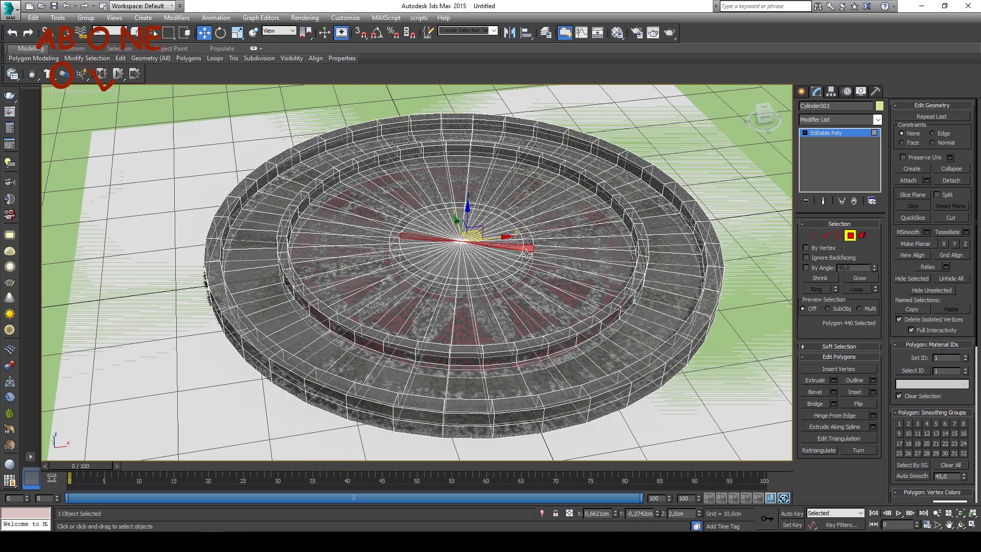
# Delete the centre cap polygon and region-select the remaining central wedges in Top view
pyautogui.moveTo(526, 252)
pyautogui.keyDown('alt'); pyautogui.mouseDown(button='middle')
pyautogui.moveTo(544, 265)
pyautogui.moveTo(529, 280)
pyautogui.mouseUp(button='middle'); pyautogui.keyUp('alt')
pyautogui.scroll(2, 520, 272)
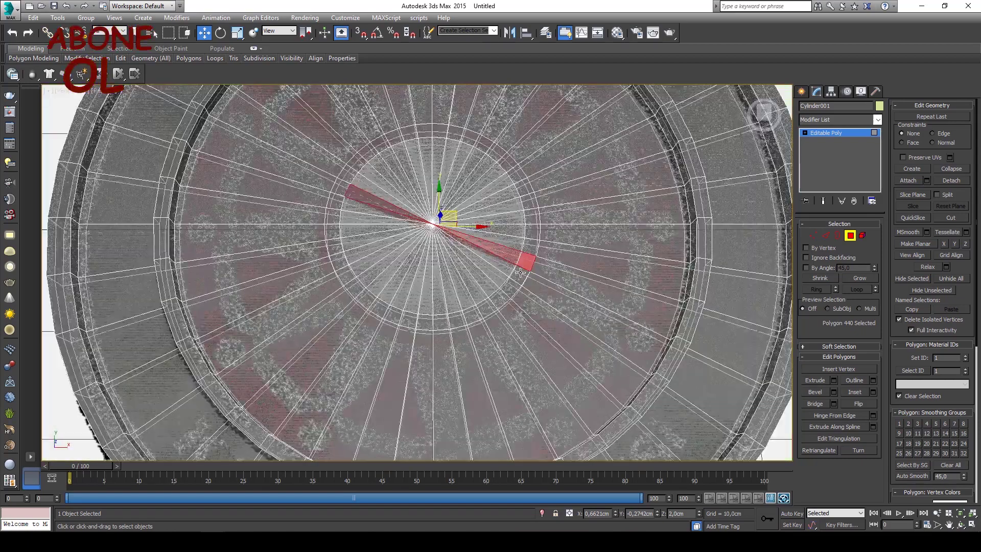
pyautogui.click(486, 256)
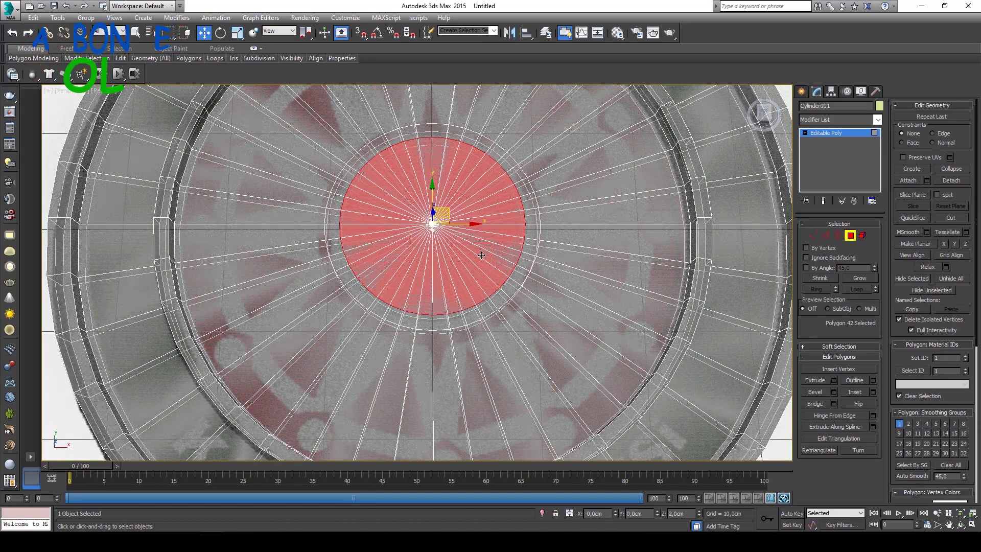
pyautogui.press('Delete')
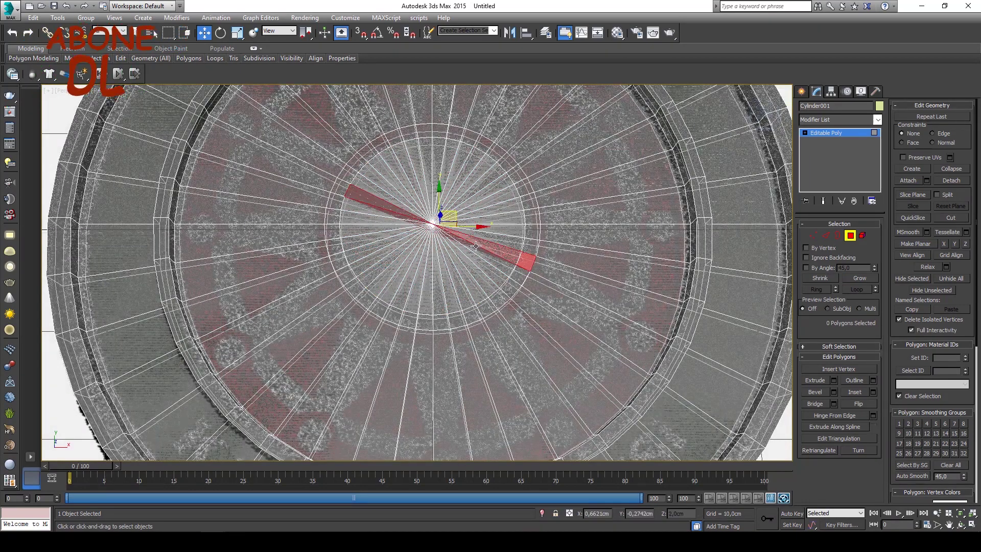
pyautogui.click(477, 236)
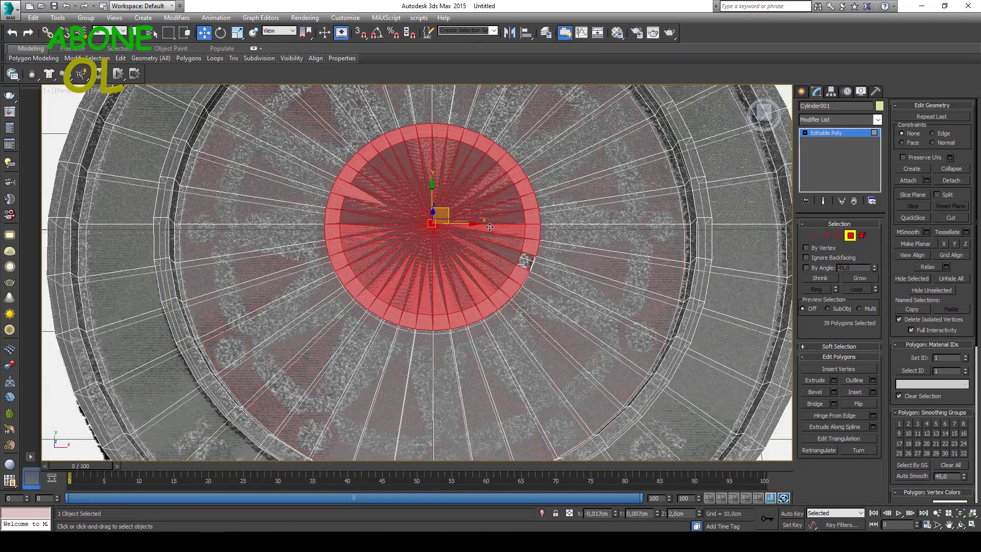
pyautogui.press('t')
pyautogui.moveTo(526, 179); pyautogui.dragTo(641, 286)
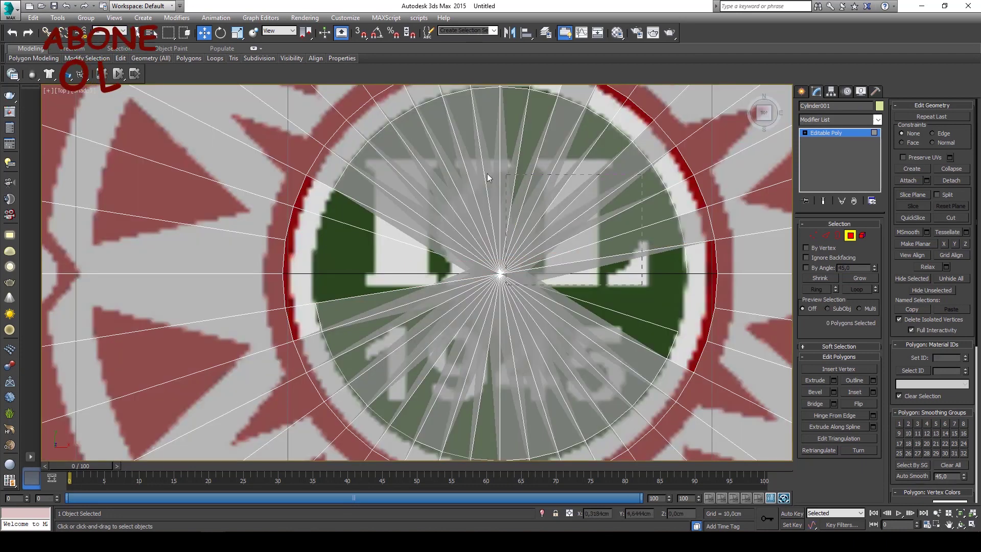
pyautogui.moveTo(403, 173); pyautogui.dragTo(372, 174)
# Delete the centre wedges and scale the hole's border loop down to the green circle
pyautogui.press('Delete')
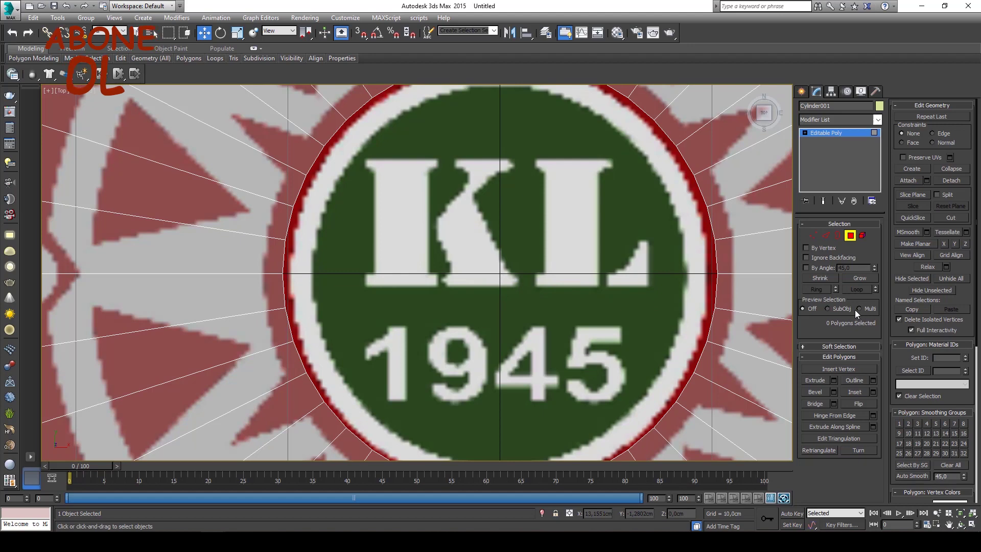
pyautogui.click(824, 235)
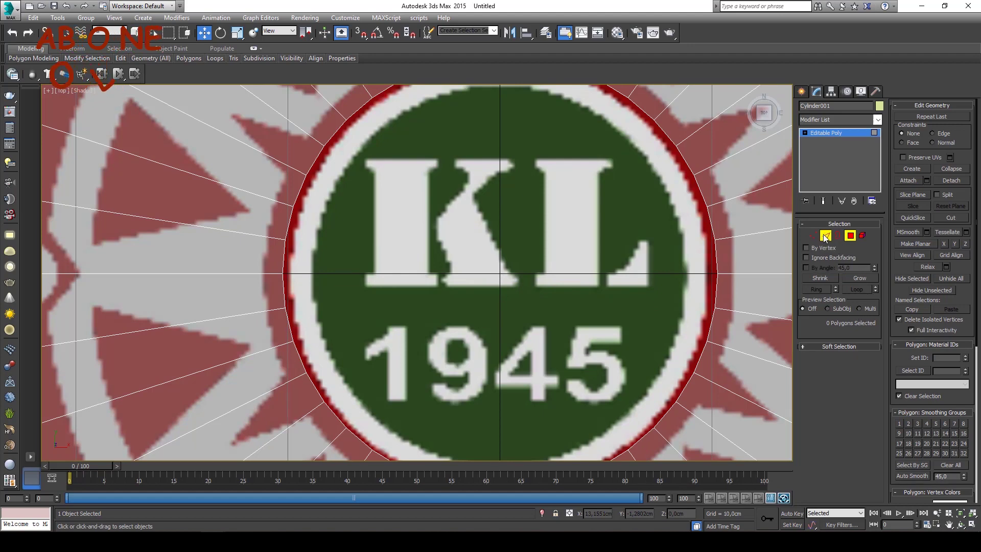
pyautogui.click(836, 235)
pyautogui.click(707, 254)
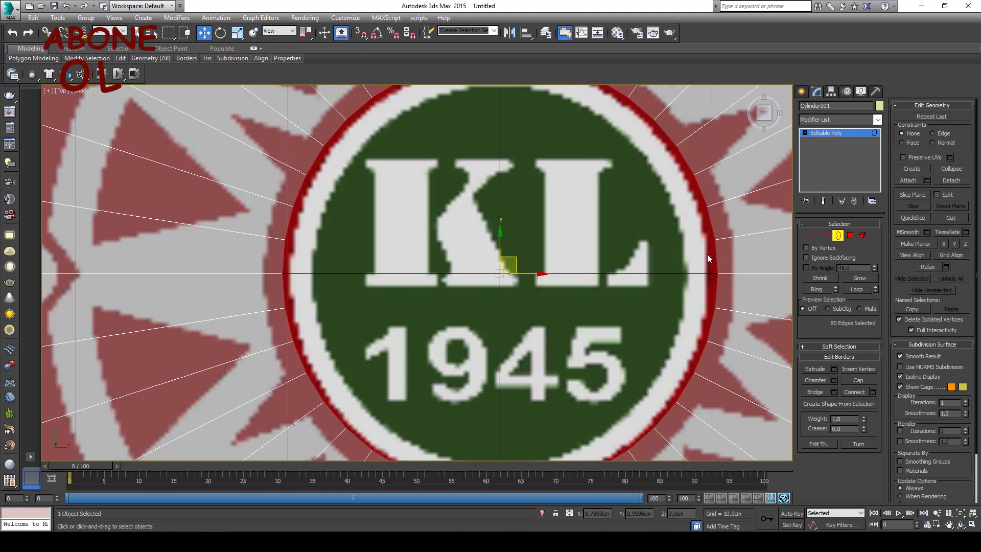
pyautogui.click(824, 235)
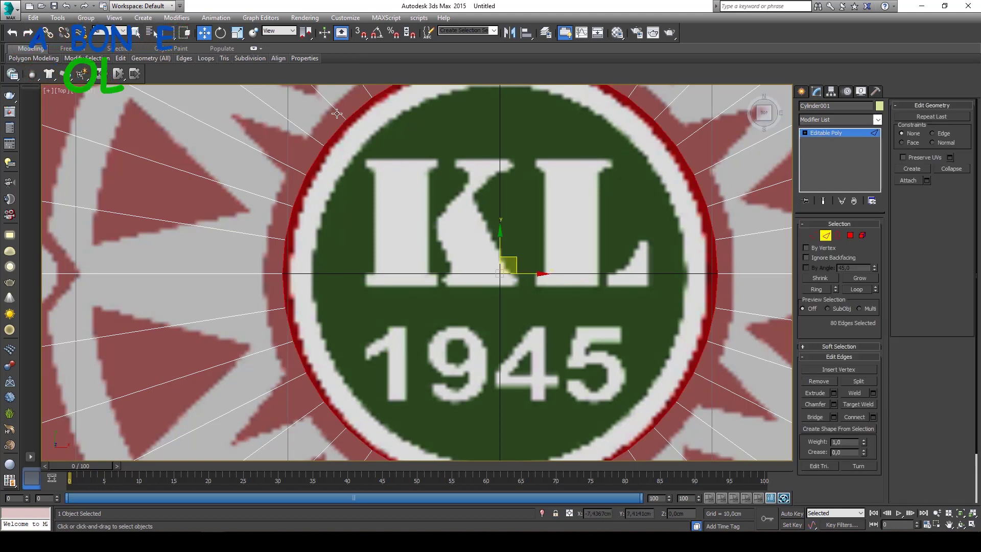
pyautogui.click(243, 35)
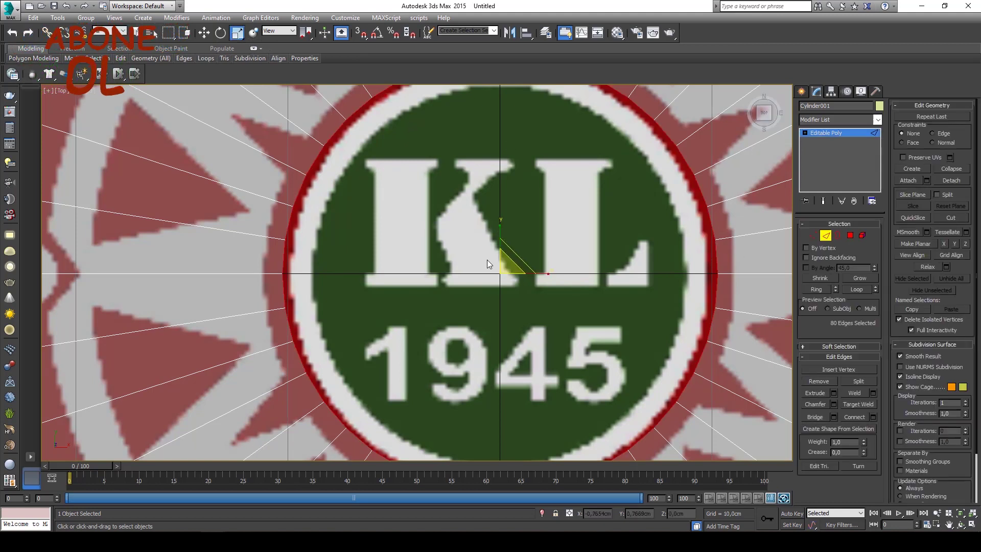
pyautogui.moveTo(505, 266); pyautogui.dragTo(505, 275)
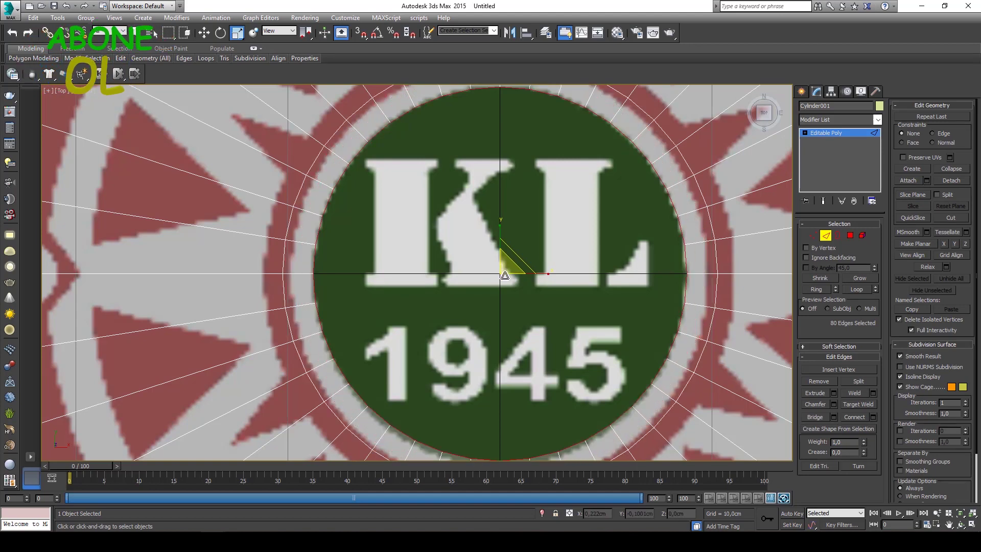
pyautogui.press('p')
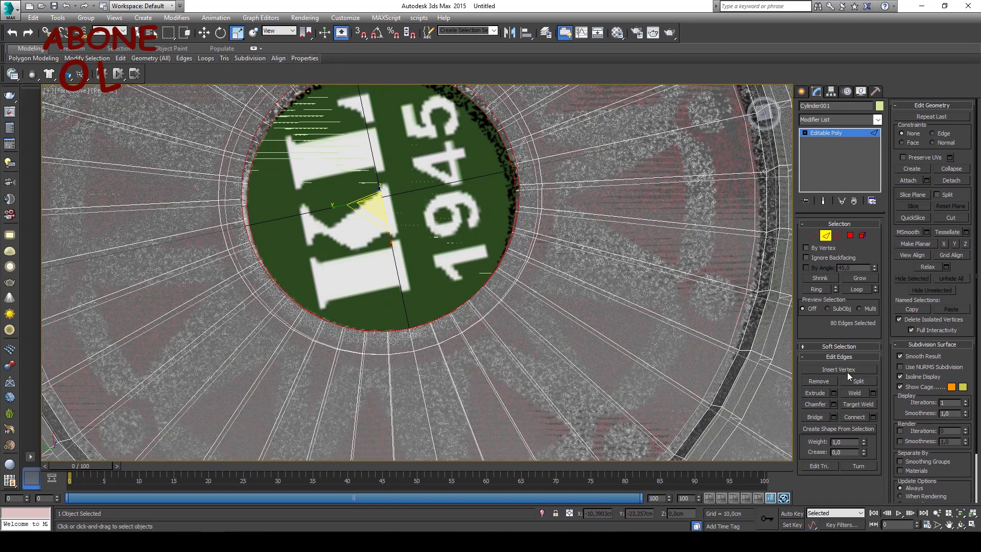
# Cap the open centre border and select the new cap polygon
pyautogui.click(837, 235)
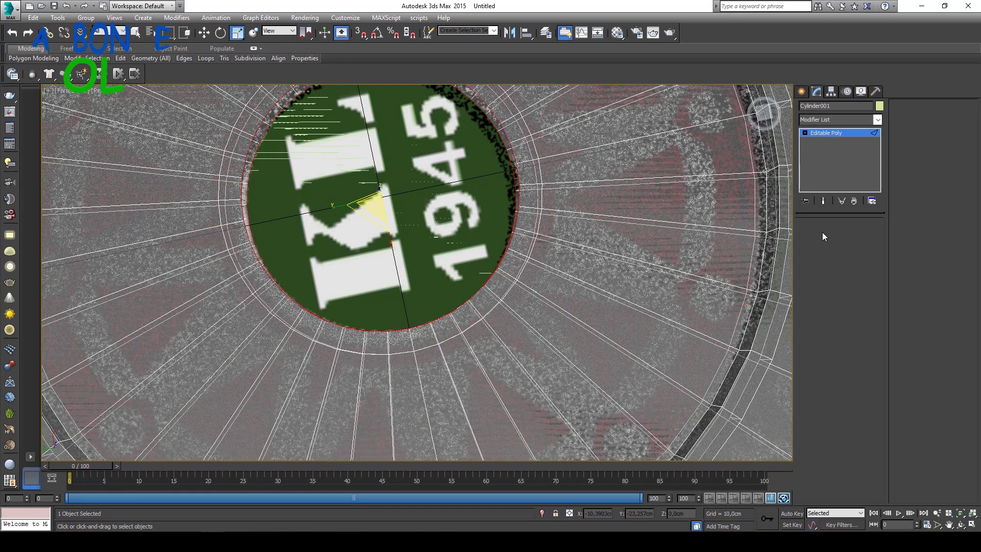
pyautogui.click(518, 191)
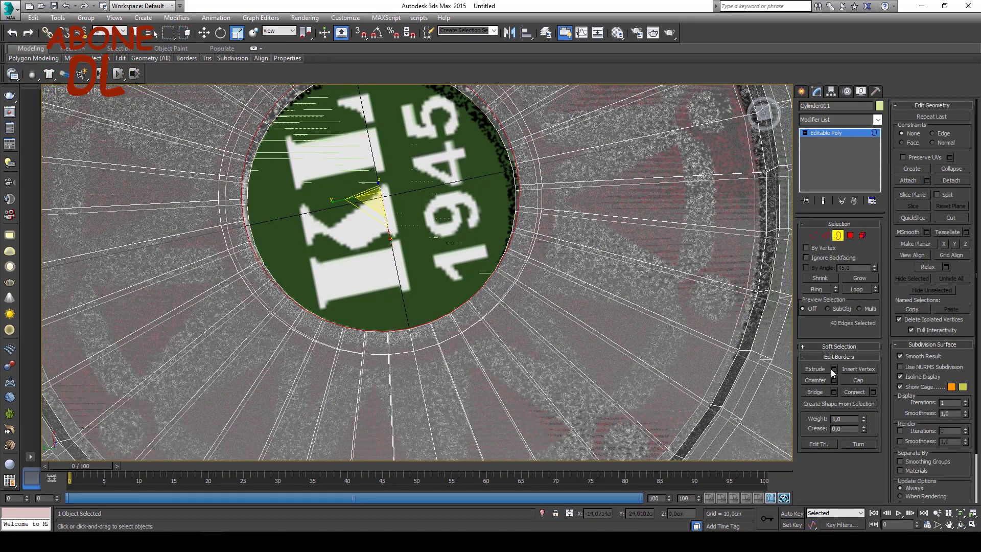
pyautogui.click(855, 379)
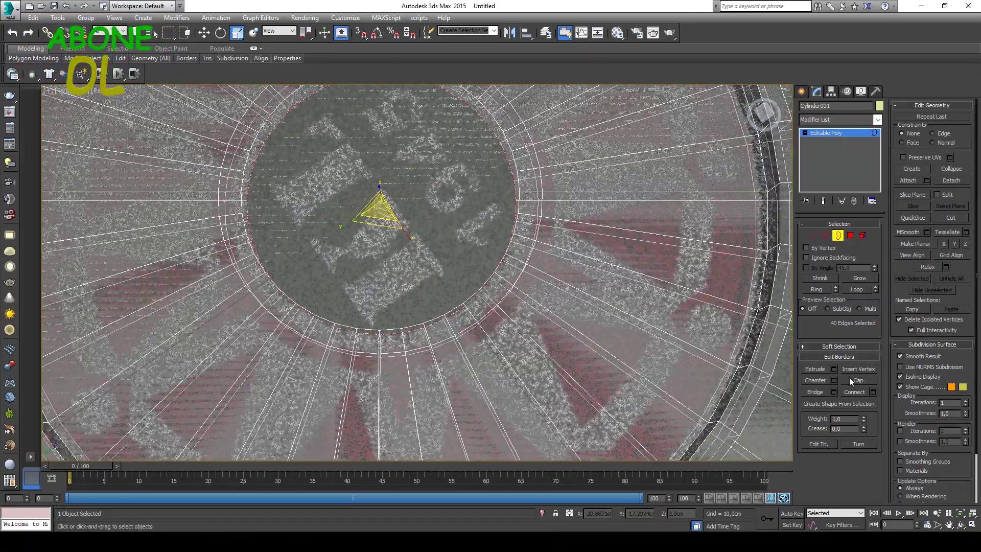
pyautogui.moveTo(474, 193)
pyautogui.keyDown('alt'); pyautogui.mouseDown(button='middle')
pyautogui.moveTo(452, 168)
pyautogui.moveTo(765, 177)
pyautogui.mouseUp(button='middle'); pyautogui.keyUp('alt')
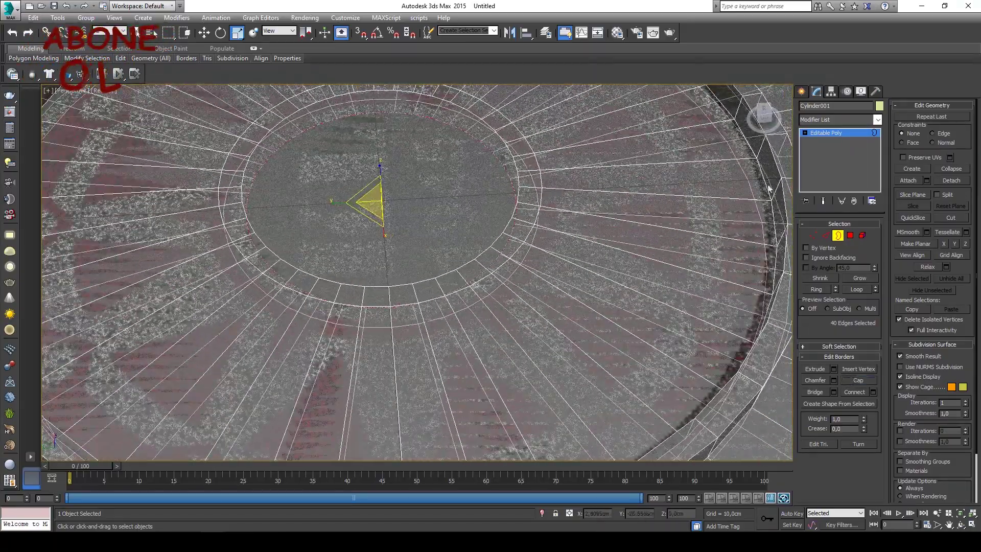
pyautogui.click(851, 236)
pyautogui.click(499, 197)
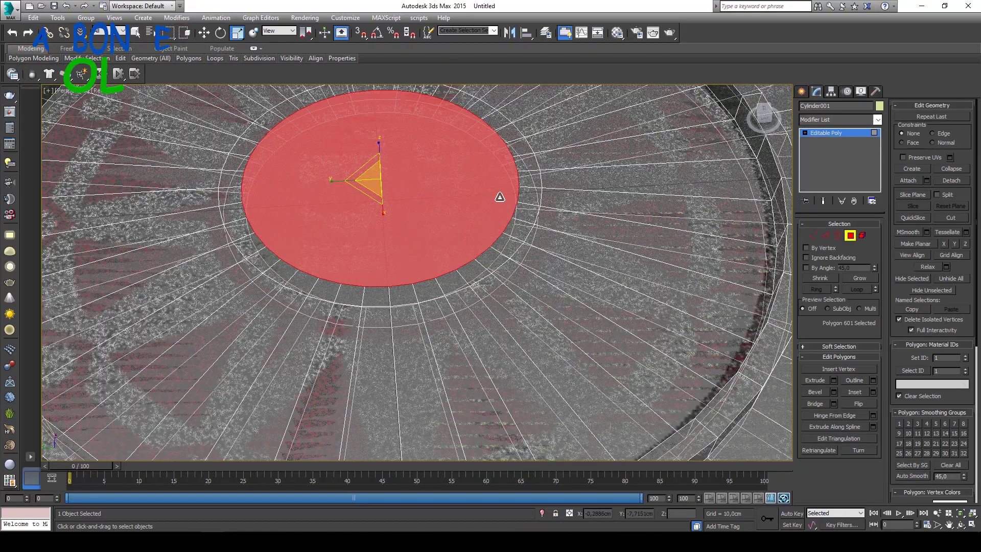
# Extrude the 40 polygons surrounding the cap by 2,0cm and leave Polygon level
pyautogui.keyDown('alt'); pyautogui.moveTo(500, 198); pyautogui.dragTo(485, 234, button='middle'); pyautogui.keyUp('alt')
pyautogui.click(529, 215)
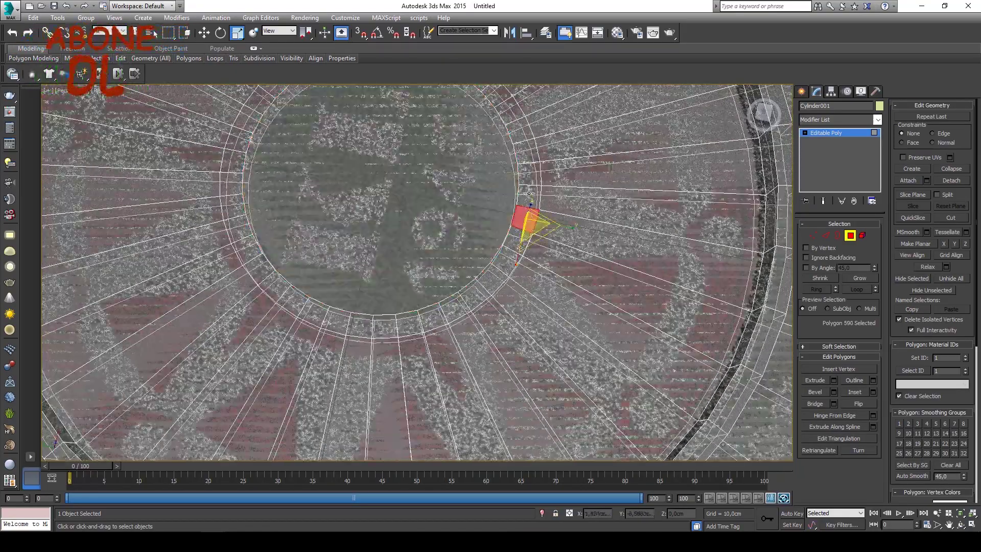
pyautogui.keyDown('shift'); pyautogui.click(529, 194); pyautogui.keyUp('shift')
pyautogui.keyDown('alt'); pyautogui.moveTo(578, 213); pyautogui.dragTo(603, 220, button='middle'); pyautogui.keyUp('alt')
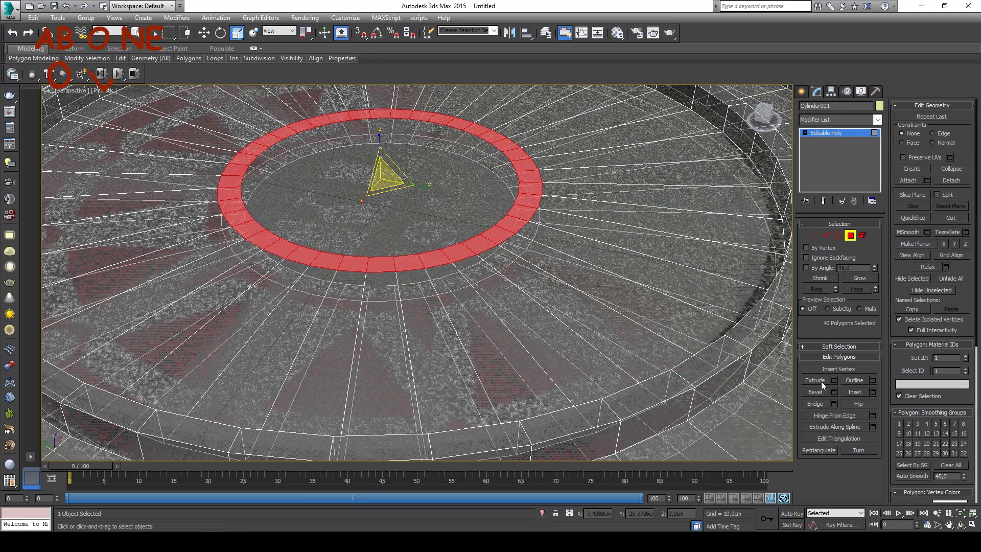
pyautogui.click(835, 382)
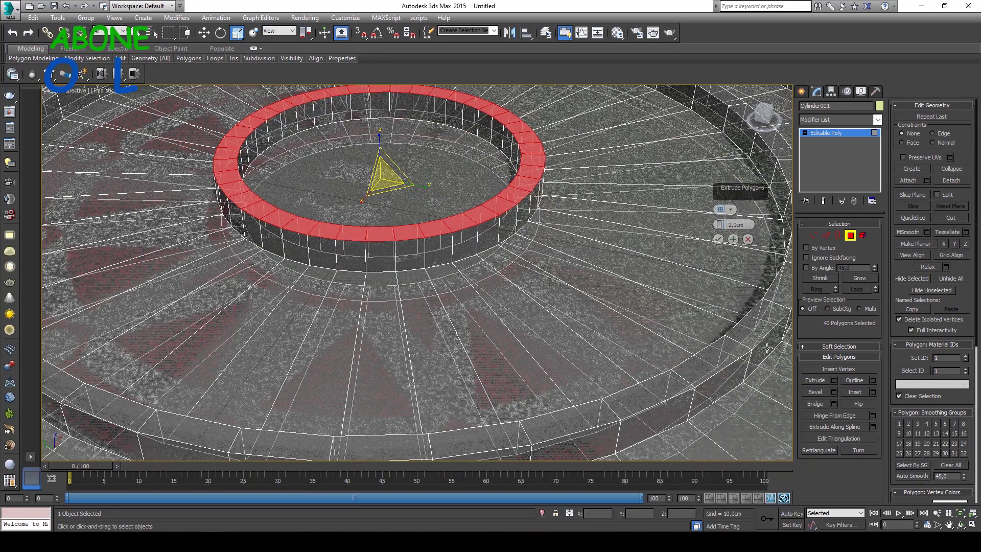
pyautogui.click(719, 240)
pyautogui.keyDown('alt'); pyautogui.moveTo(620, 220); pyautogui.dragTo(770, 165, button='middle'); pyautogui.keyUp('alt')
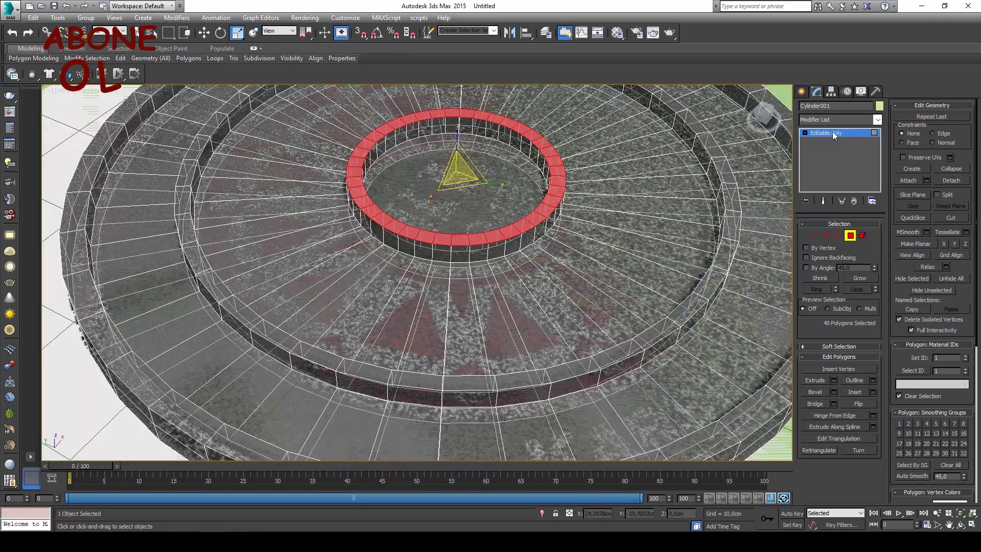
pyautogui.click(835, 134)
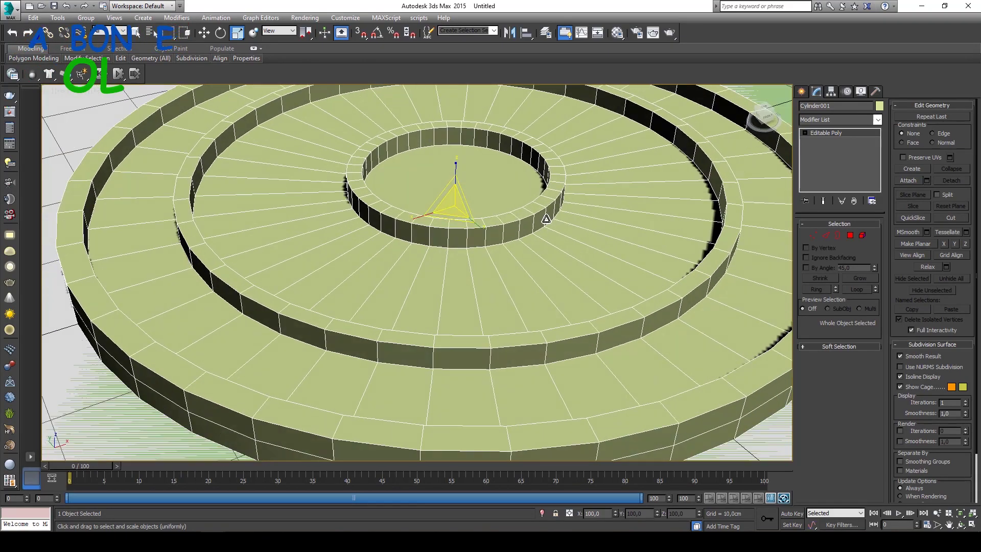
pyautogui.scroll(-3, 547, 218)
pyautogui.scroll(-2, 528, 236)
pyautogui.scroll(-2, 542, 235)
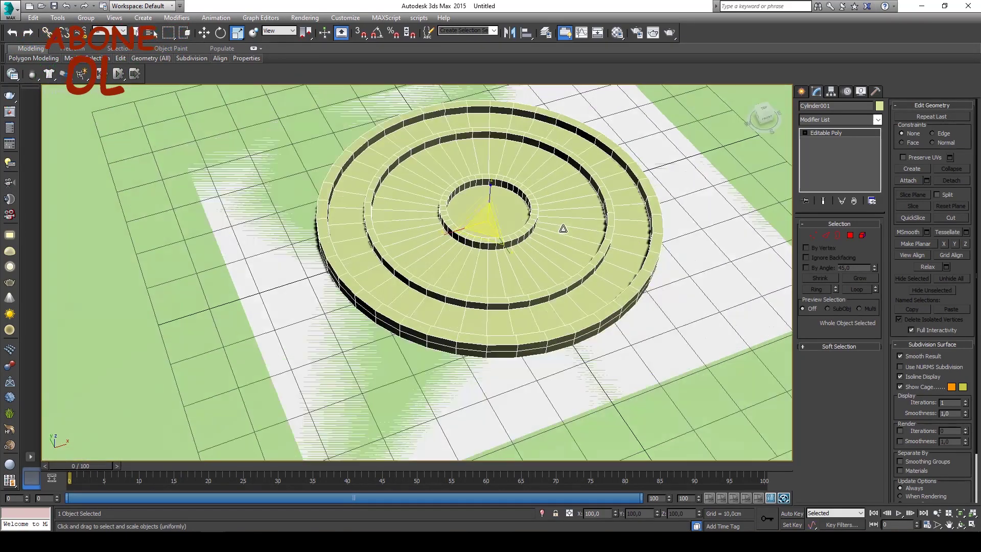
pyautogui.keyDown('alt'); pyautogui.moveTo(563, 229); pyautogui.dragTo(559, 221, button='middle'); pyautogui.keyUp('alt')
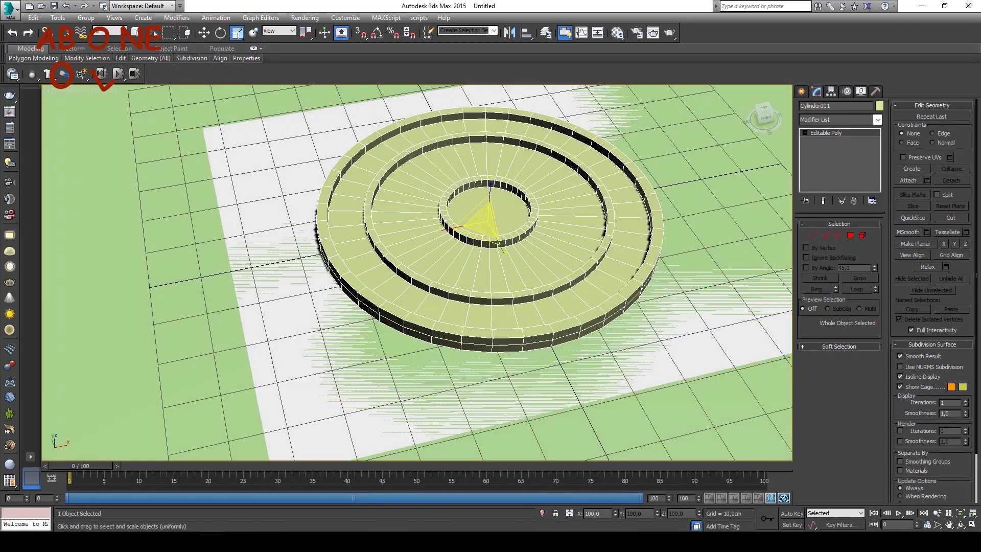
pyautogui.moveTo(721, 70); pyautogui.dragTo(237, 57)
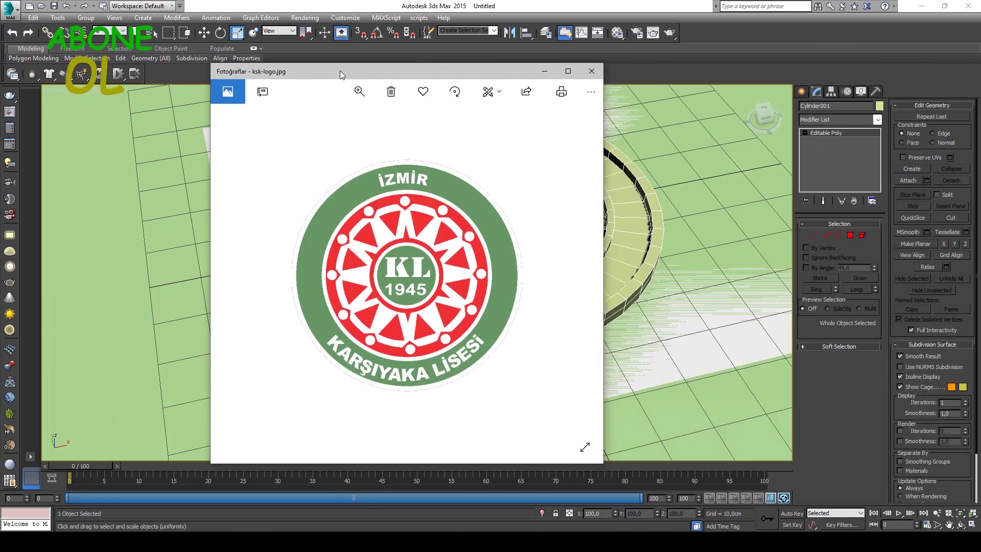
pyautogui.click(622, 192)
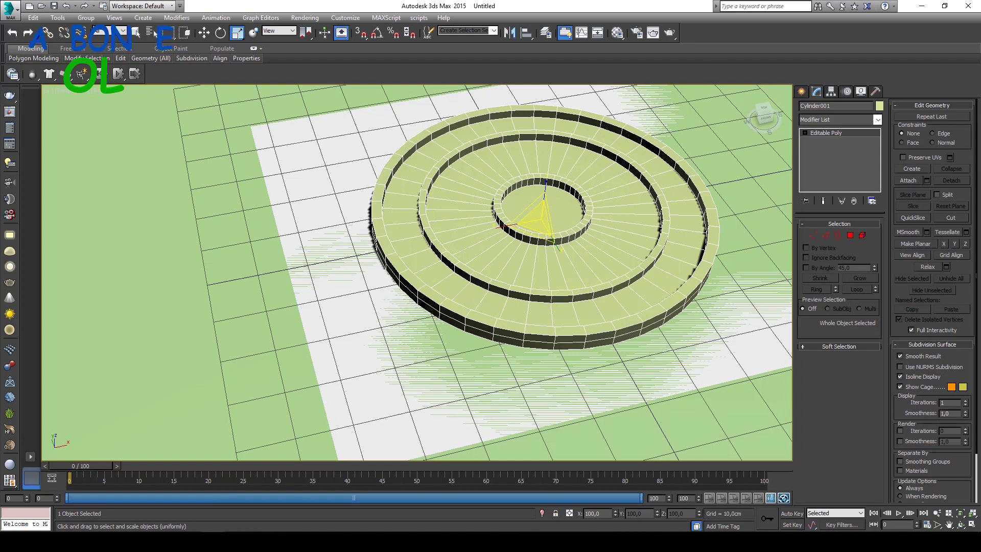
pyautogui.hotkey('alt', 'Tab')
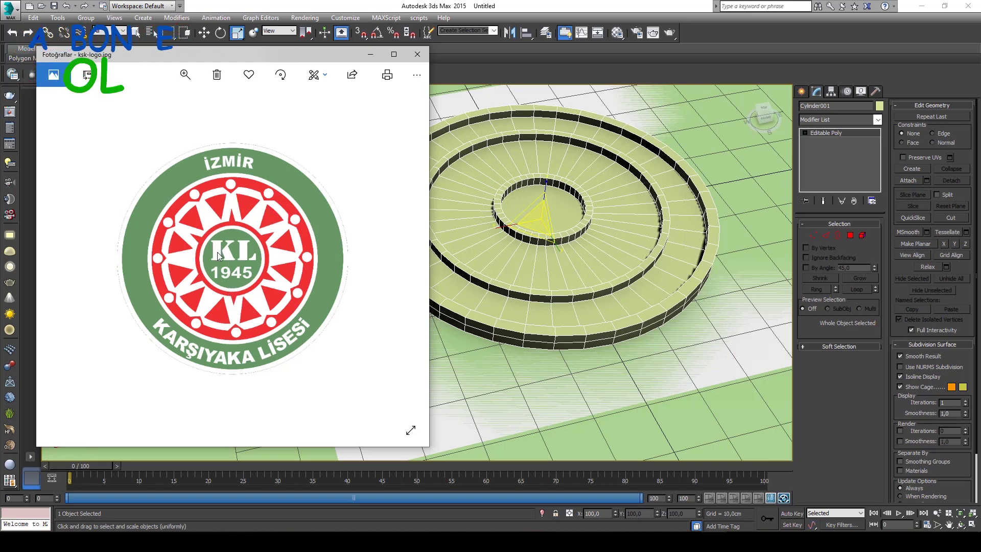
pyautogui.click(418, 54)
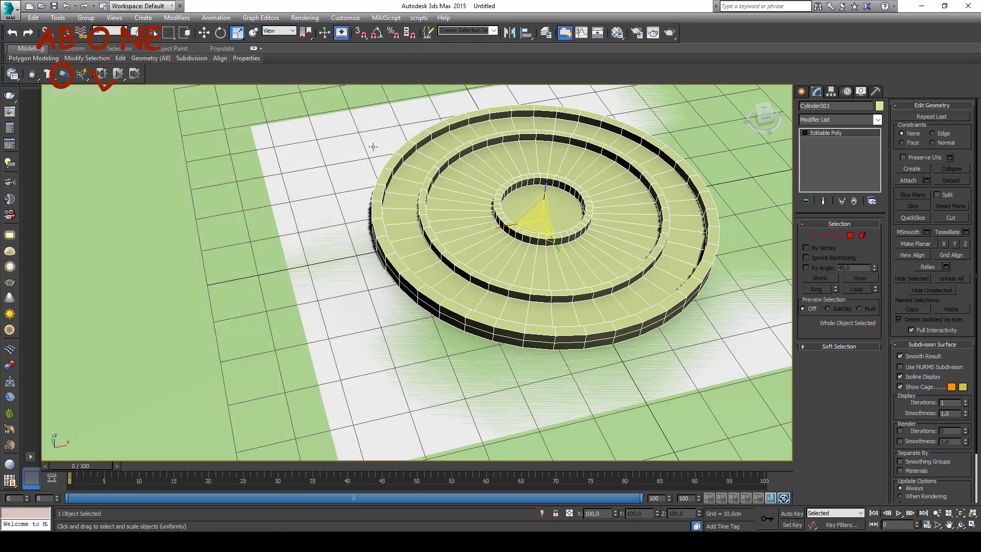
pyautogui.hotkey('alt', 'w')
pyautogui.click(351, 146)
# Maximize the Top view, enable see-through with Alt+X, and zoom to the İZMİR lettering
pyautogui.hotkey('alt', 'w')
pyautogui.hotkey('alt', 'x')
pyautogui.scroll(-1, 456, 185)
pyautogui.scroll(-4, 456, 185)
pyautogui.moveTo(452, 185); pyautogui.dragTo(449, 266, button='middle')
pyautogui.scroll(2, 432, 199)
pyautogui.scroll(2, 432, 199)
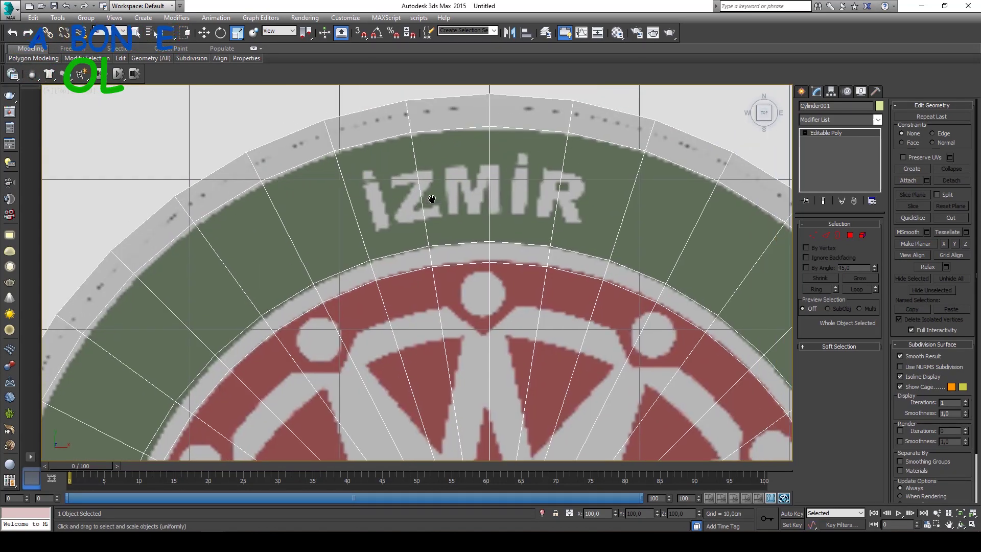
pyautogui.moveTo(432, 199); pyautogui.dragTo(423, 205, button='middle')
# Create a Text spline shape placed over the İZMİR lettering
pyautogui.click(802, 91)
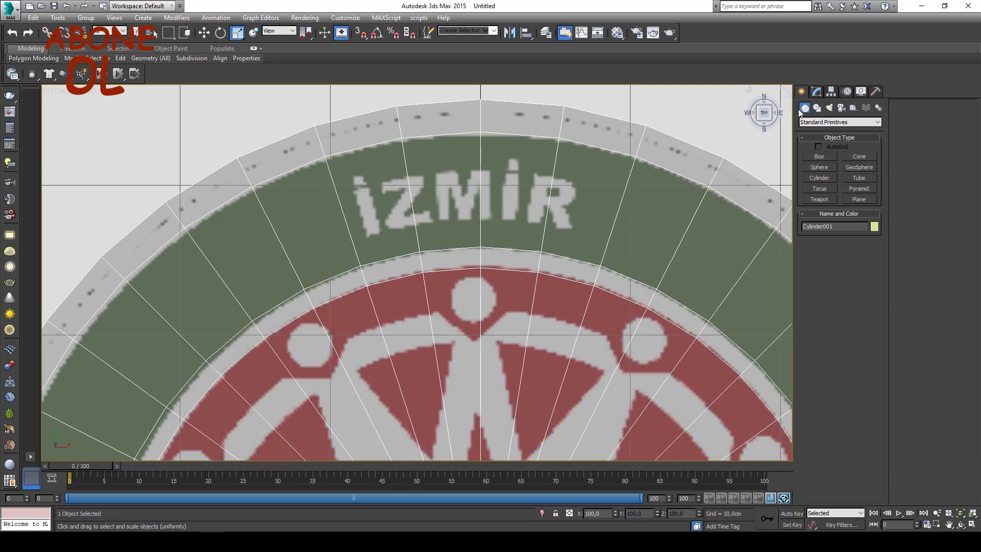
pyautogui.click(817, 108)
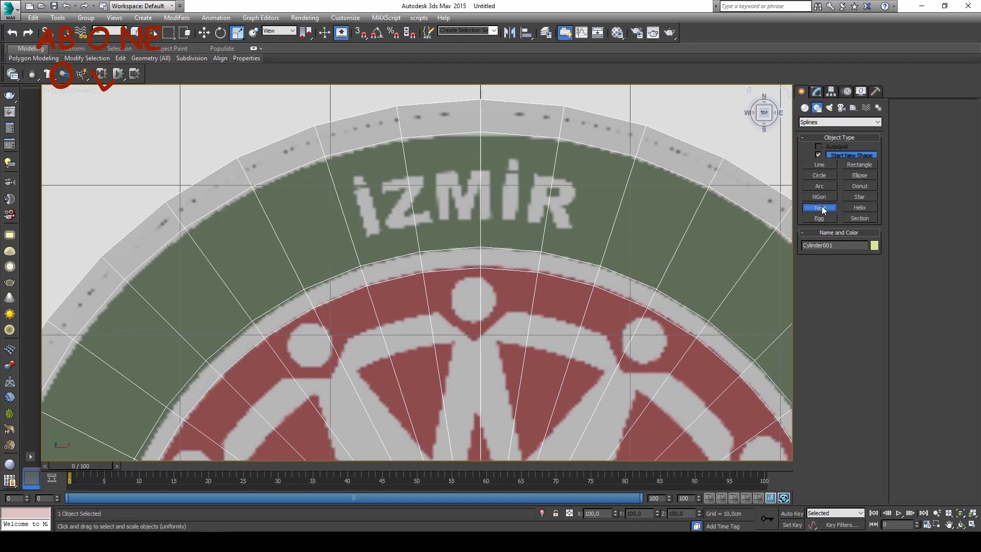
pyautogui.click(821, 207)
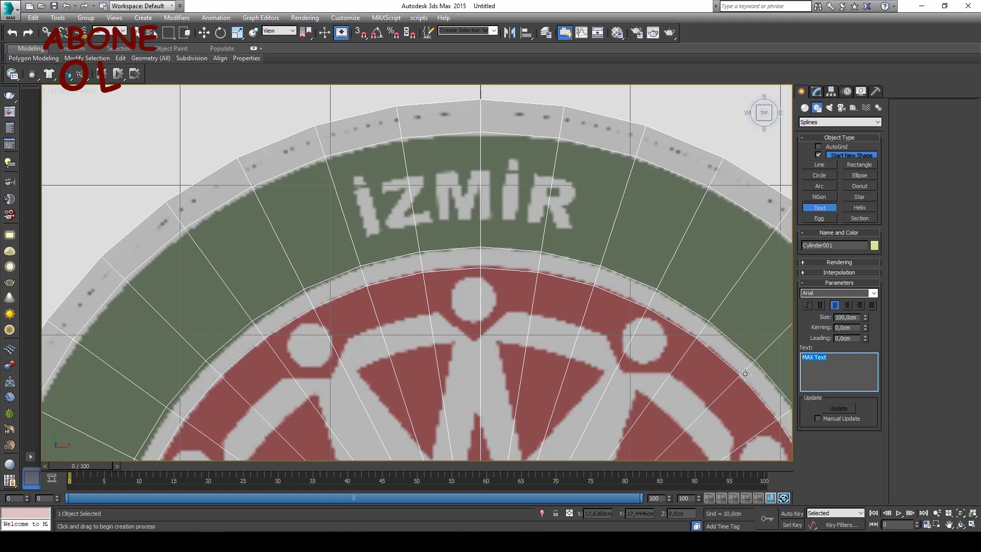
pyautogui.click(527, 186)
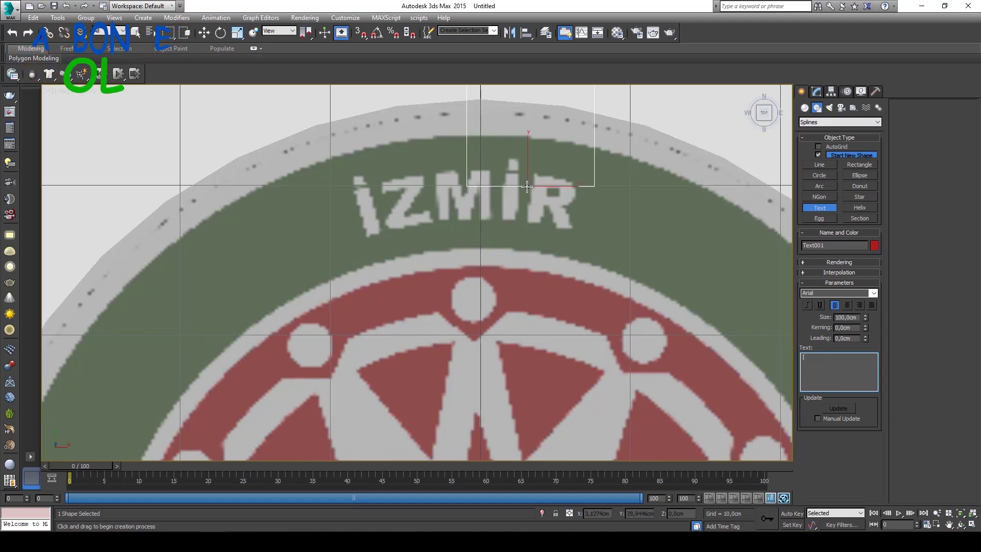
# Shrink the text shape, set its font to Arial Kalın, and move it onto İZMİR
pyautogui.scroll(-2, 535, 193)
pyautogui.scroll(-3, 535, 193)
pyautogui.click(817, 92)
pyautogui.moveTo(865, 286); pyautogui.dragTo(873, 327)
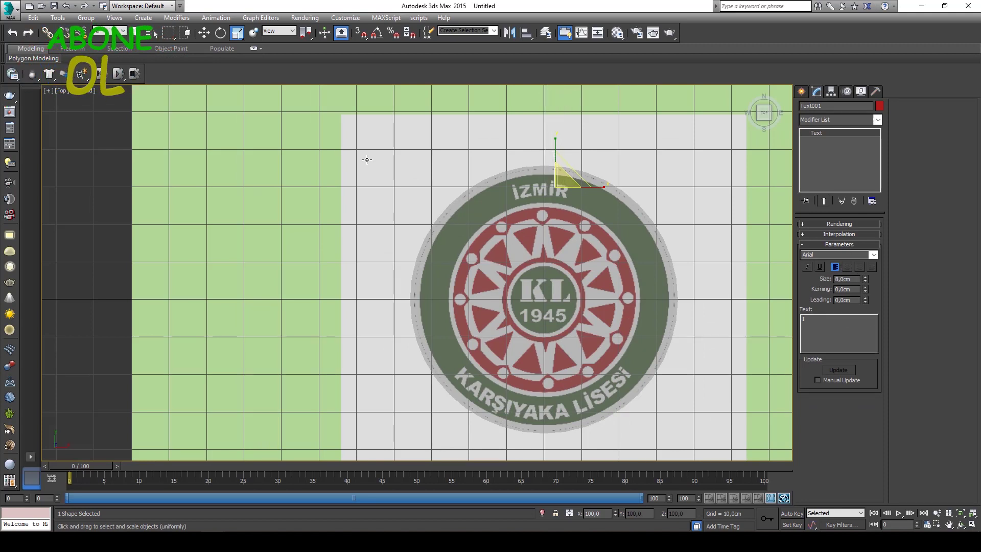
pyautogui.click(204, 35)
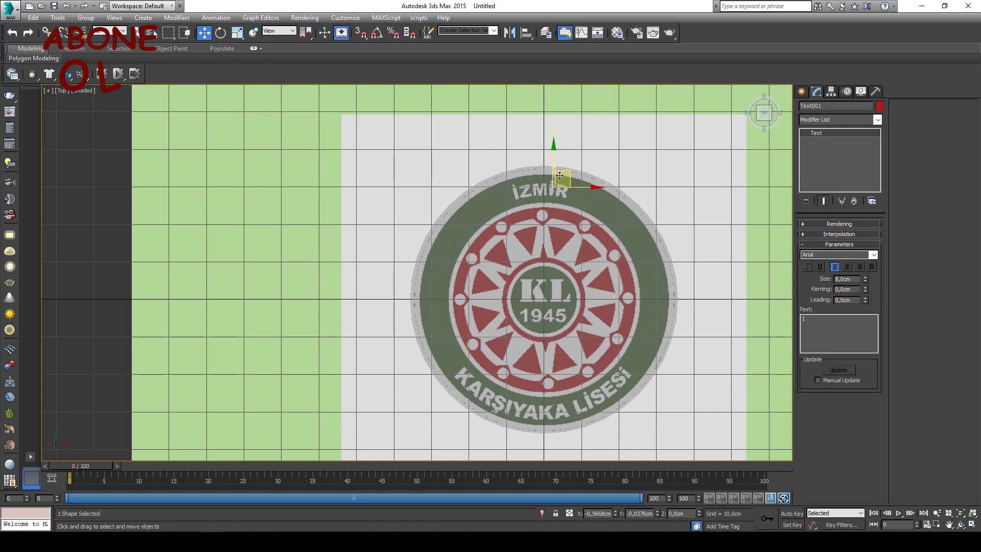
pyautogui.moveTo(564, 173); pyautogui.dragTo(532, 186)
pyautogui.scroll(5, 530, 189)
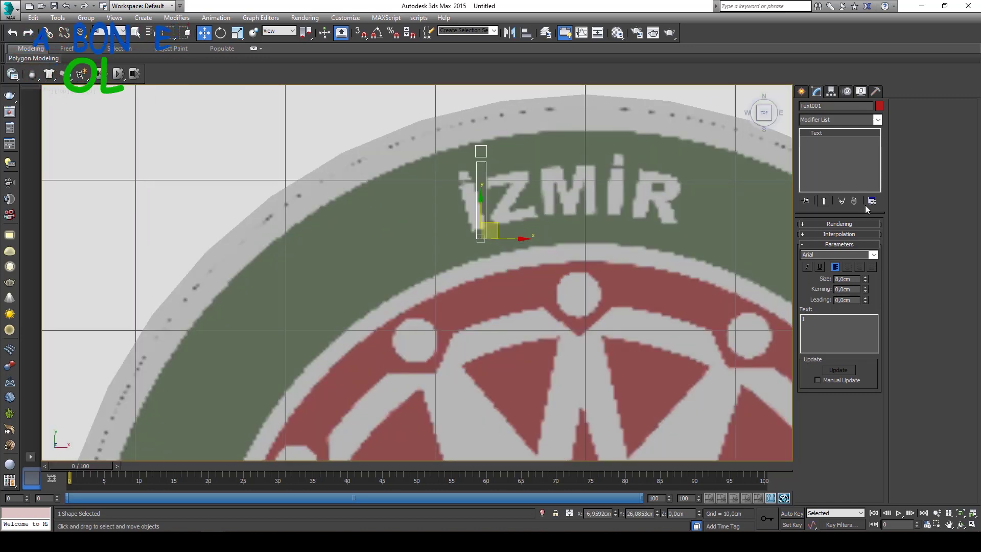
pyautogui.click(874, 255)
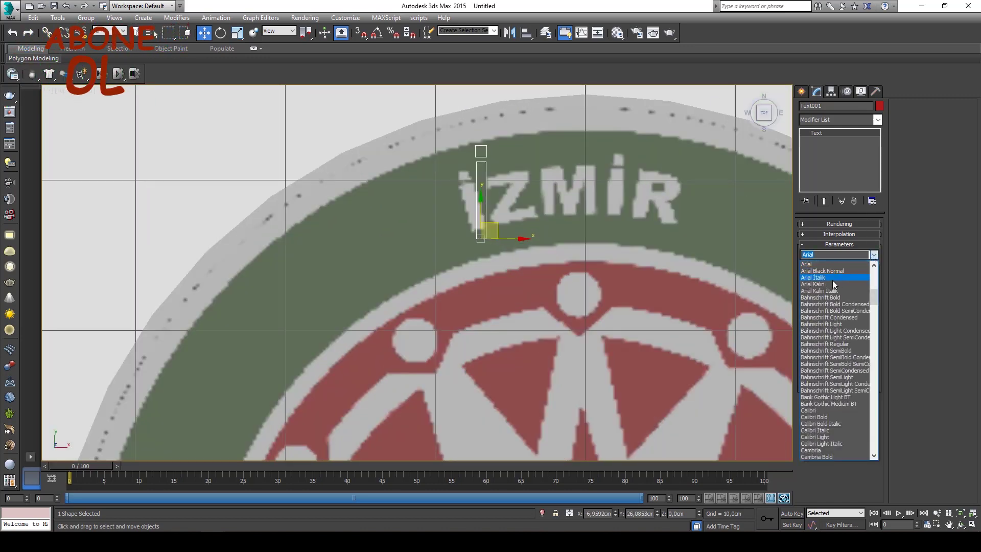
pyautogui.click(831, 284)
pyautogui.scroll(1, 527, 190)
pyautogui.scroll(1, 530, 204)
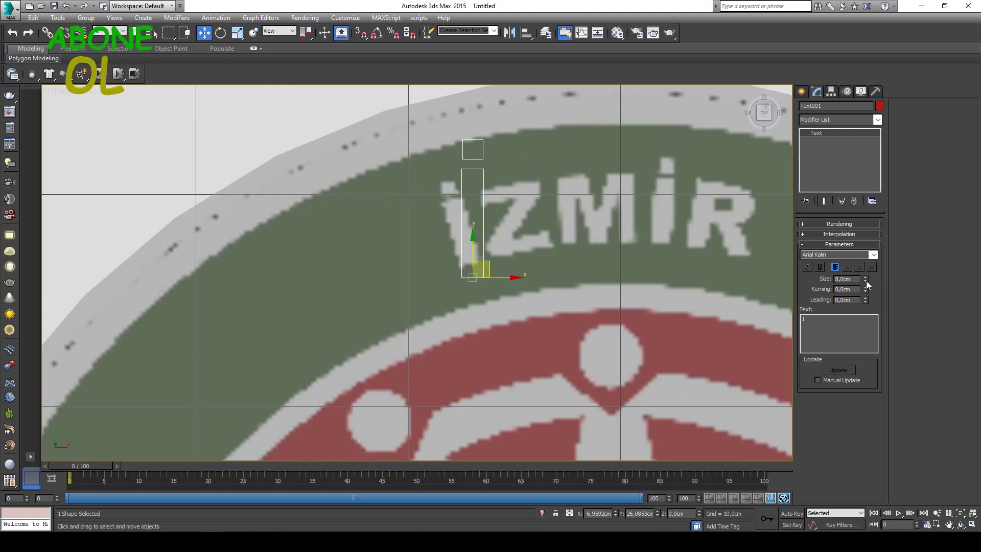
pyautogui.moveTo(864, 283); pyautogui.dragTo(865, 284)
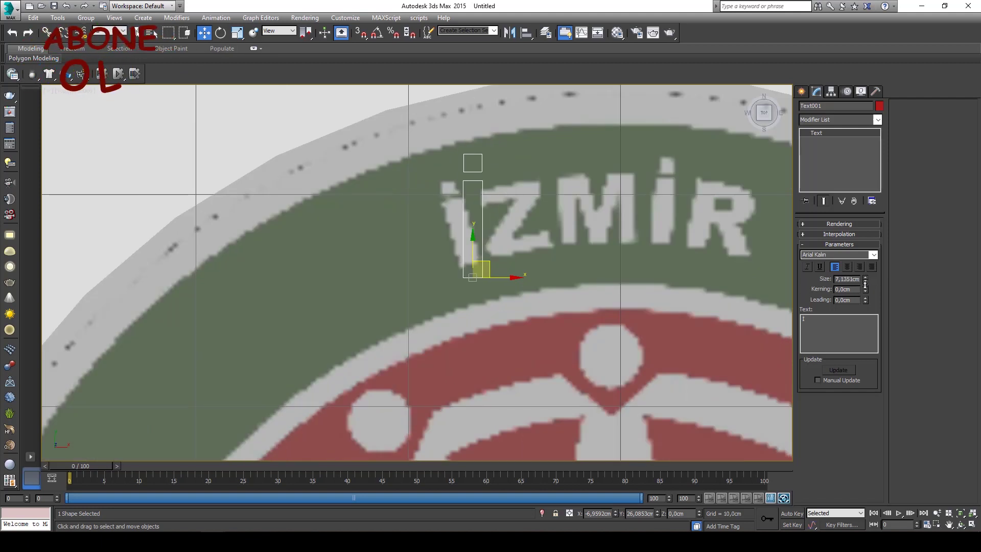
# Tilt and resize the İ text to fit over the emblem's first İ
pyautogui.press('e')
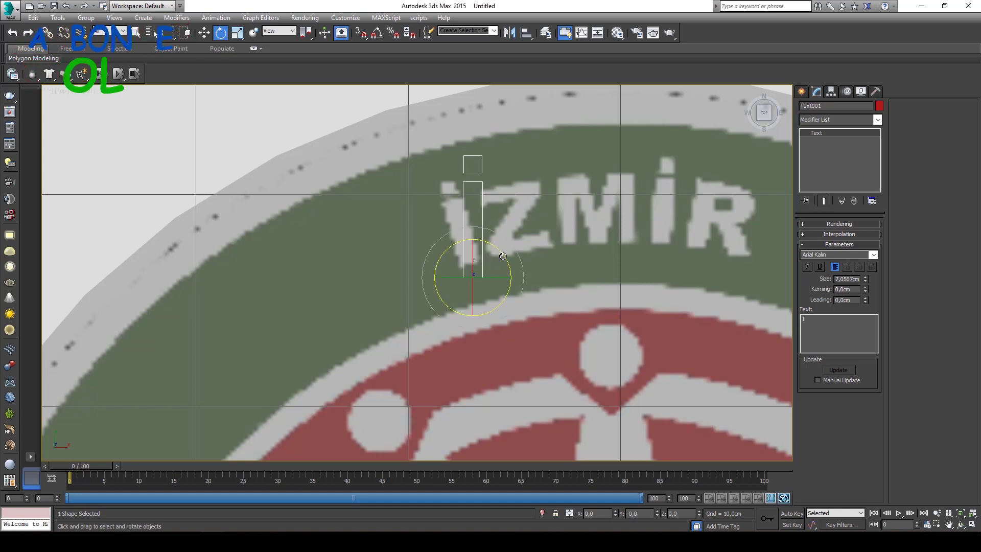
pyautogui.moveTo(501, 251); pyautogui.dragTo(495, 243)
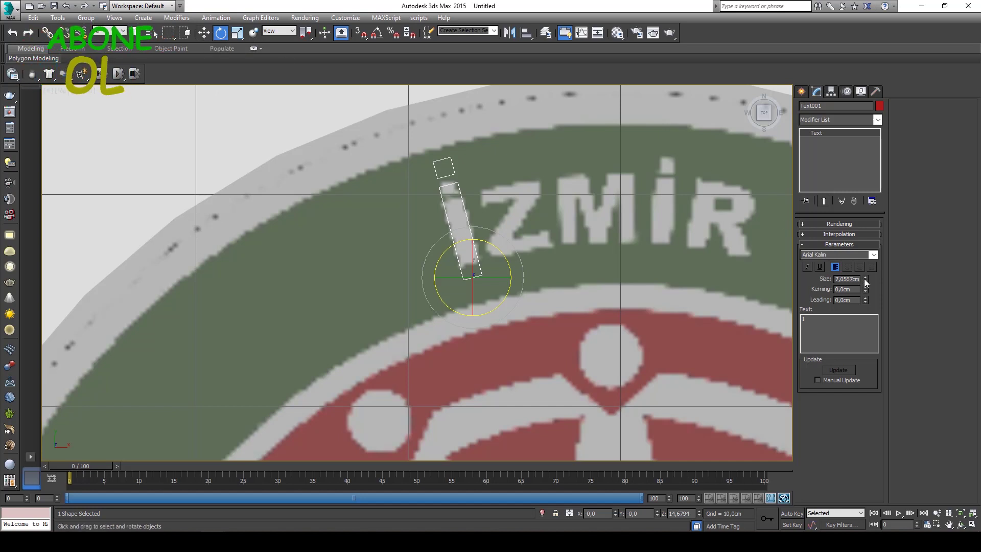
pyautogui.moveTo(865, 280); pyautogui.dragTo(866, 288)
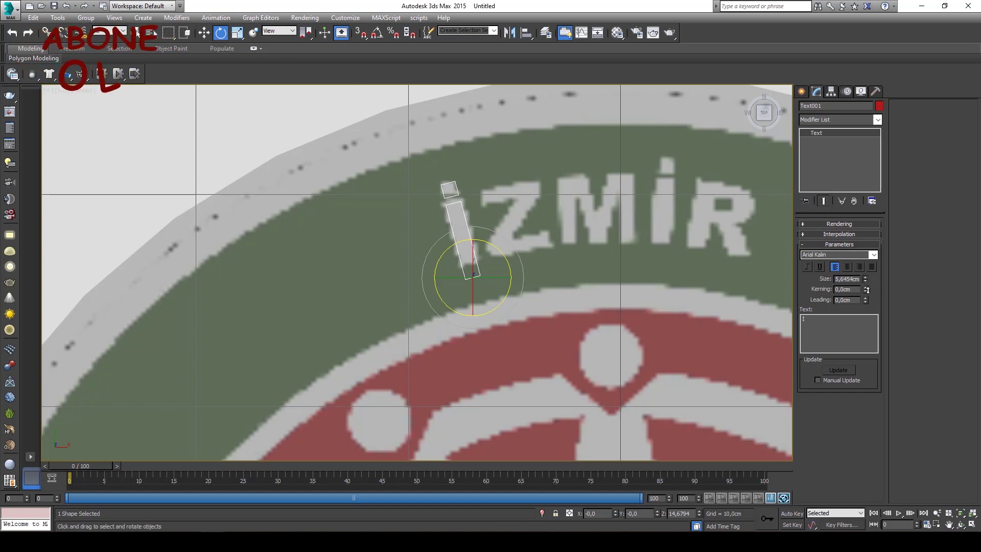
pyautogui.scroll(3, 563, 287)
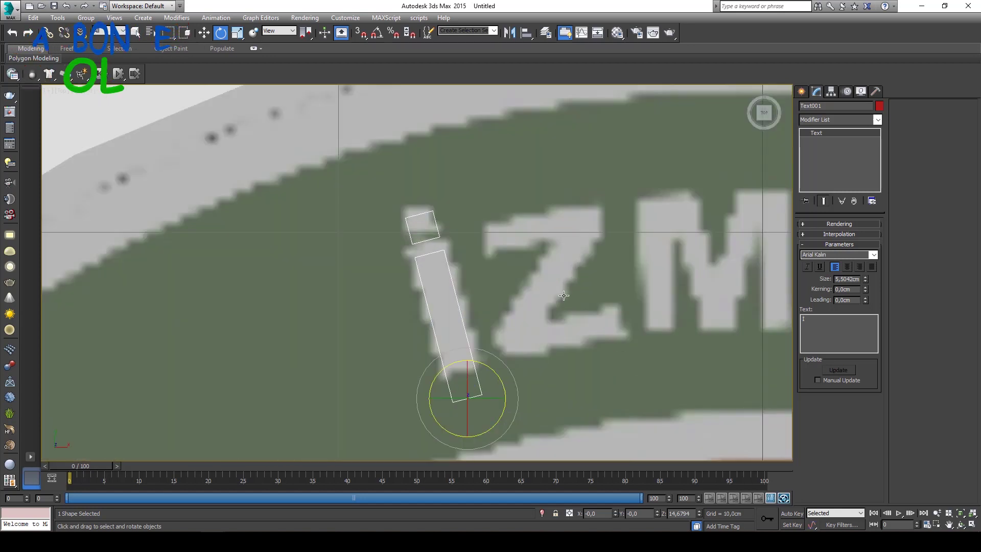
pyautogui.scroll(1, 478, 285)
pyautogui.click(204, 33)
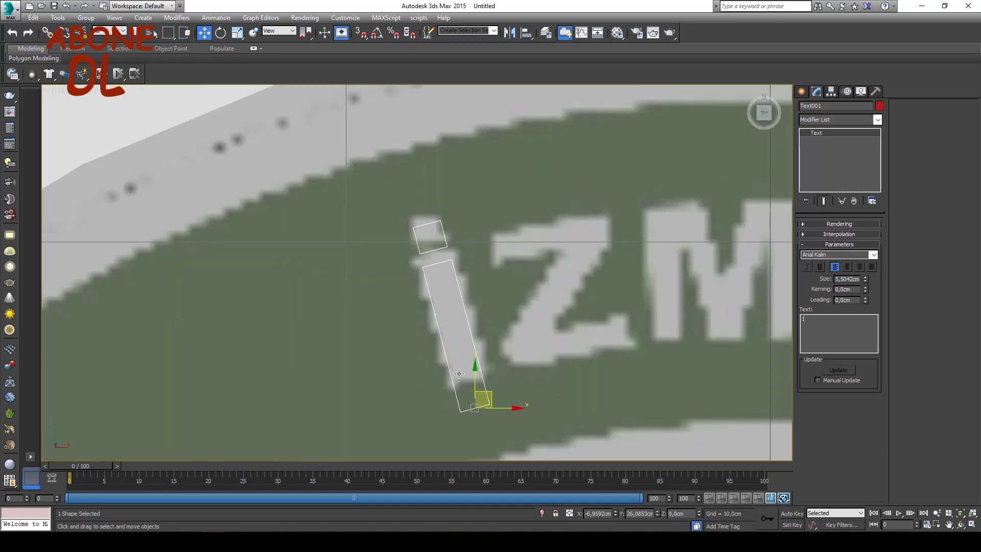
pyautogui.moveTo(494, 394); pyautogui.dragTo(485, 365)
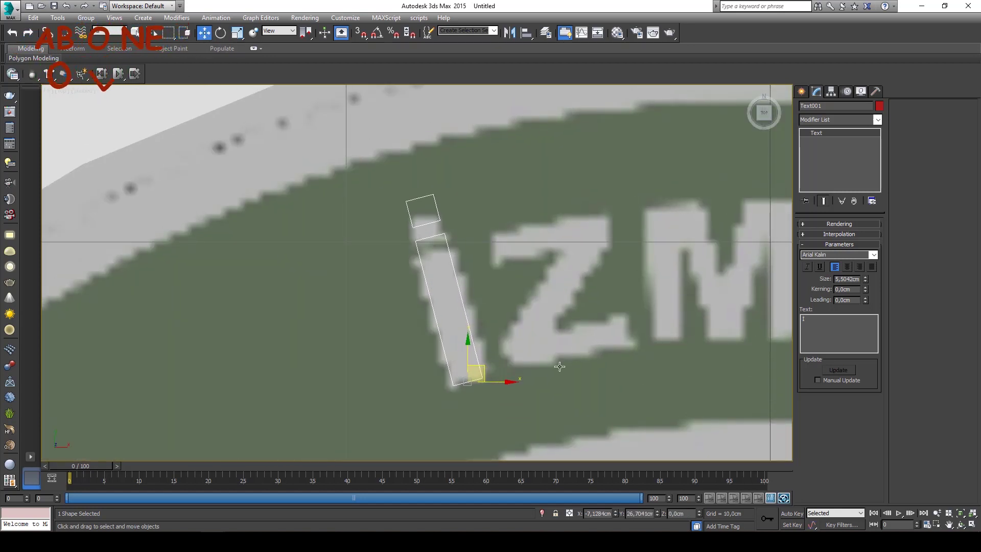
pyautogui.moveTo(864, 281); pyautogui.dragTo(865, 285)
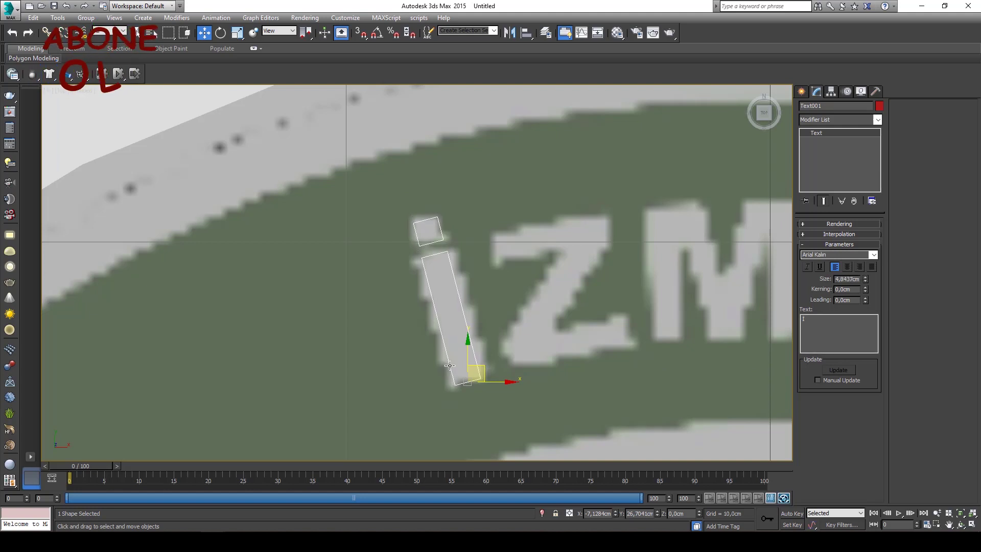
pyautogui.scroll(-2, 443, 370)
pyautogui.scroll(-5, 460, 347)
pyautogui.scroll(2, 491, 350)
pyautogui.scroll(5, 472, 355)
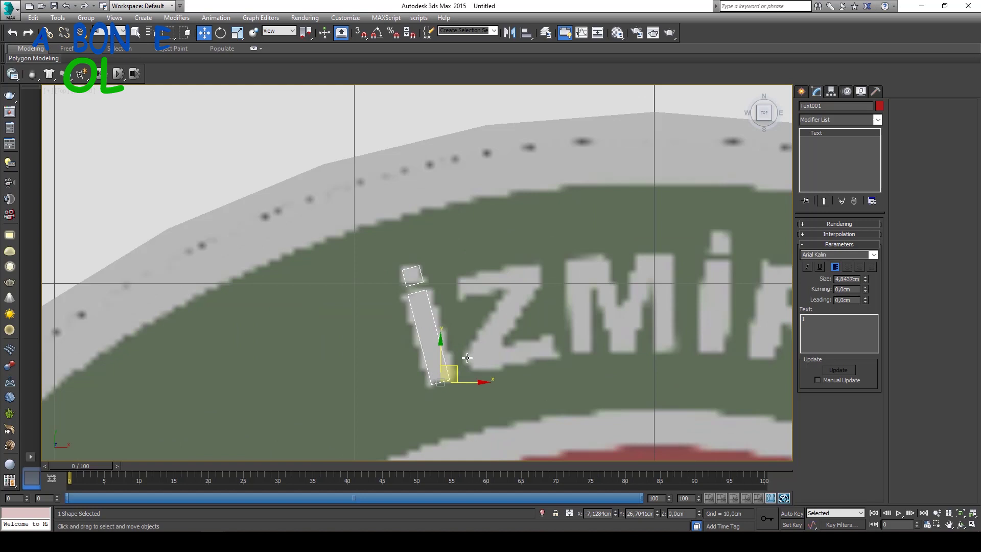
# Clone the letter into Z and M, rotating each to match the emblem letters
pyautogui.keyDown('shift'); pyautogui.moveTo(457, 369); pyautogui.dragTo(522, 348); pyautogui.keyUp('shift')
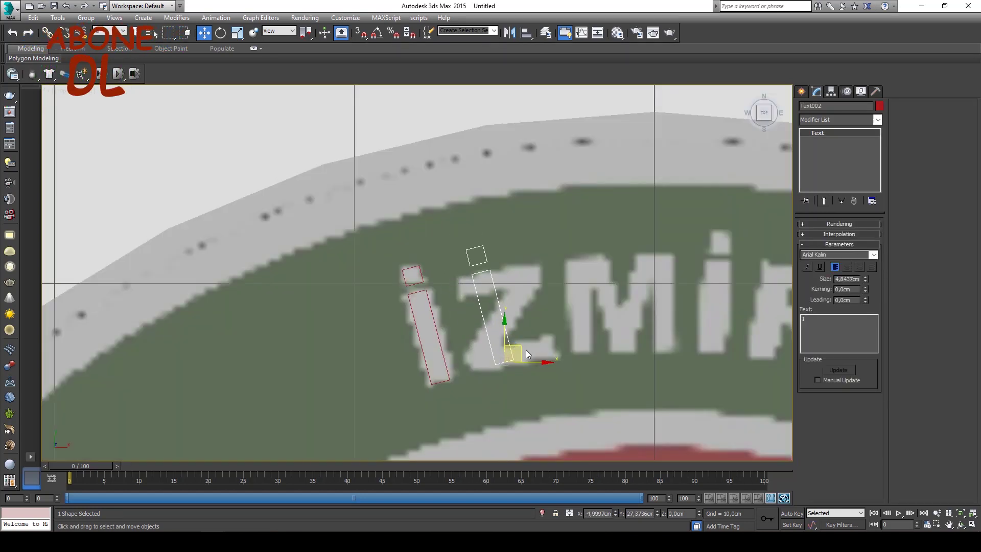
pyautogui.click(495, 312)
pyautogui.click(836, 322)
pyautogui.press('BackSpace')
pyautogui.write('Ze')
pyautogui.moveTo(525, 331)
pyautogui.mouseDown()
pyautogui.moveTo(525, 348)
pyautogui.moveTo(658, 338)
pyautogui.mouseUp()
pyautogui.press('w')
pyautogui.scroll(3, 541, 325)
pyautogui.click(495, 309)
pyautogui.write('M')
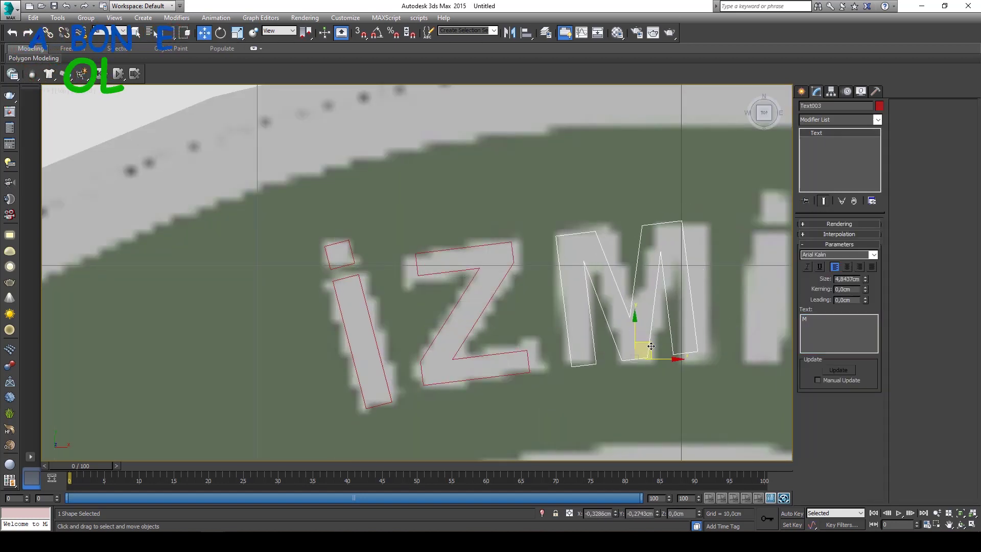
pyautogui.write('e')
pyautogui.moveTo(647, 345); pyautogui.dragTo(611, 332, button='middle')
pyautogui.press('w')
# Copy the first İ shape onto the second İ and straighten it
pyautogui.scroll(-3, 612, 331)
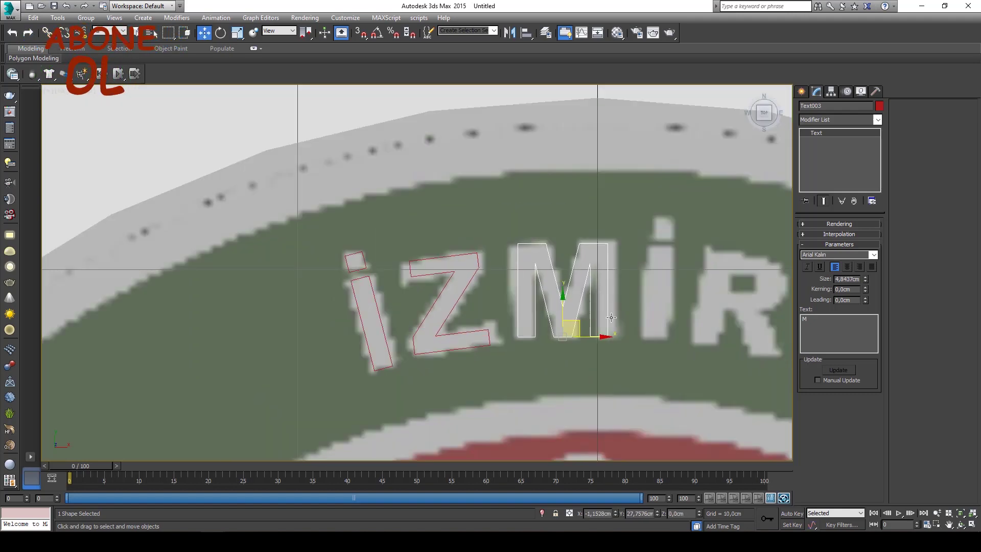
pyautogui.moveTo(378, 260); pyautogui.dragTo(296, 260, button='middle')
pyautogui.click(297, 260)
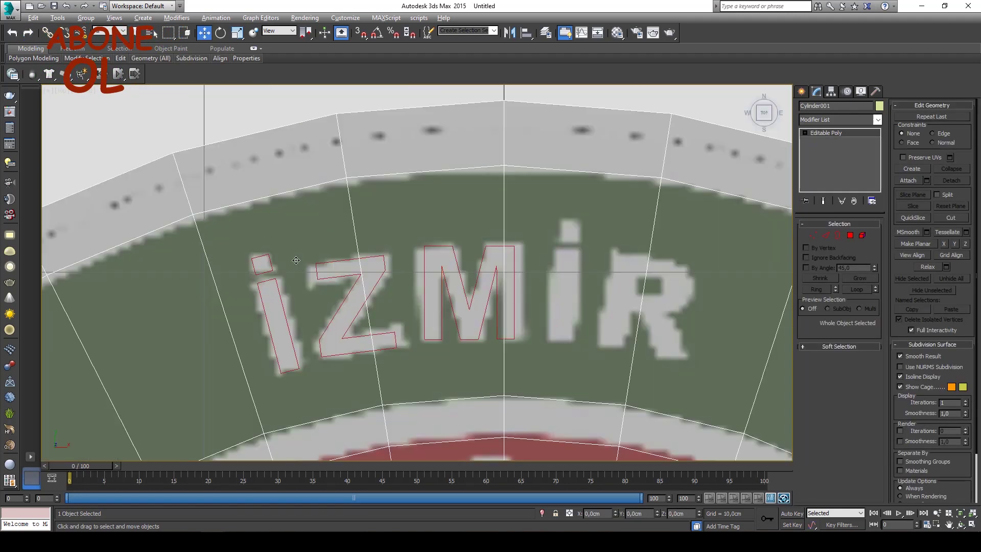
pyautogui.click(269, 327)
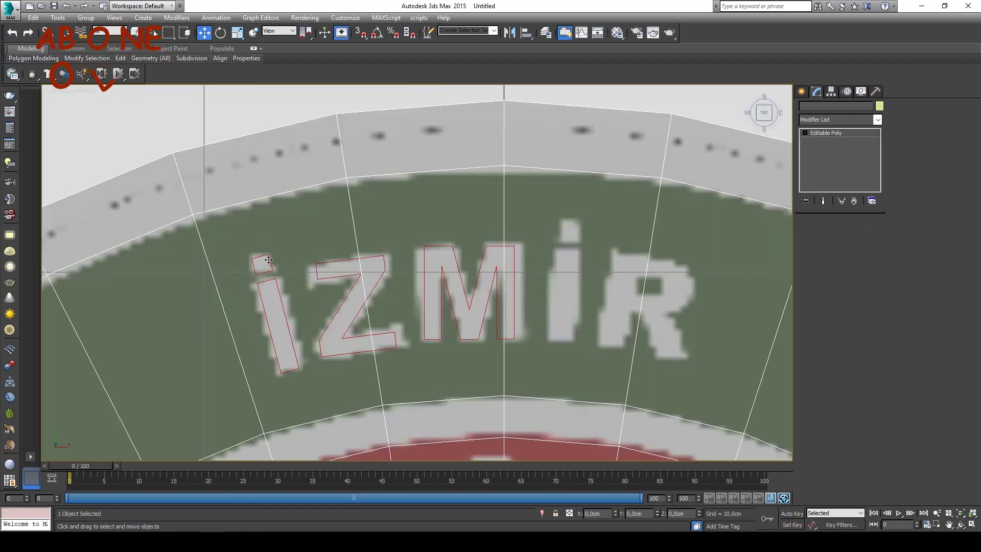
pyautogui.moveTo(298, 346)
pyautogui.keyDown('shift'); pyautogui.mouseDown()
pyautogui.moveTo(590, 323)
pyautogui.moveTo(645, 334)
pyautogui.mouseUp(); pyautogui.keyUp('shift')
pyautogui.click(495, 309)
pyautogui.press('e')
pyautogui.press('w')
pyautogui.press('e')
pyautogui.press('w')
# Change a cloned shape's text to R and tilt it to match the emblem's R
pyautogui.write('rRW')
pyautogui.press('BackSpace')
pyautogui.press('e')
pyautogui.moveTo(659, 330); pyautogui.dragTo(676, 326)
pyautogui.press('w')
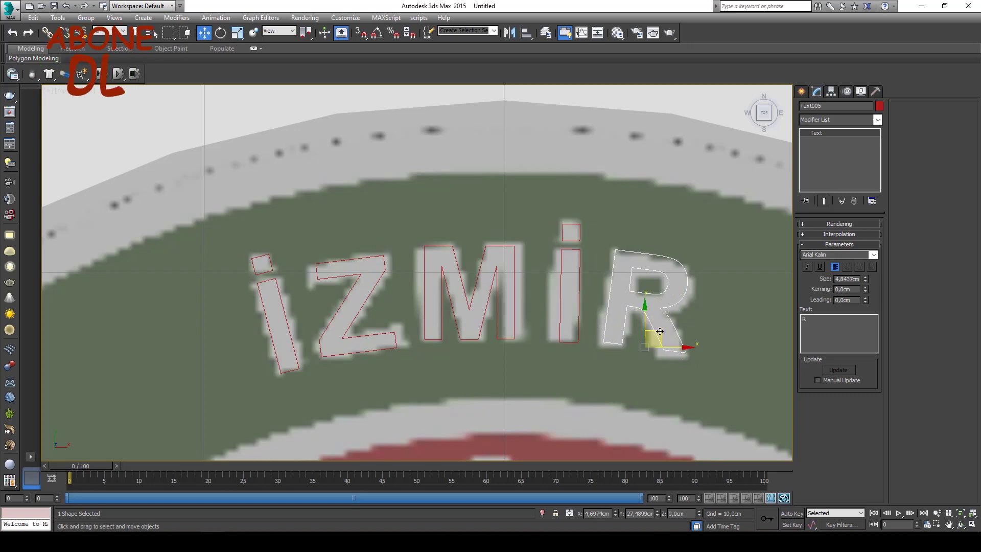
pyautogui.click(578, 303)
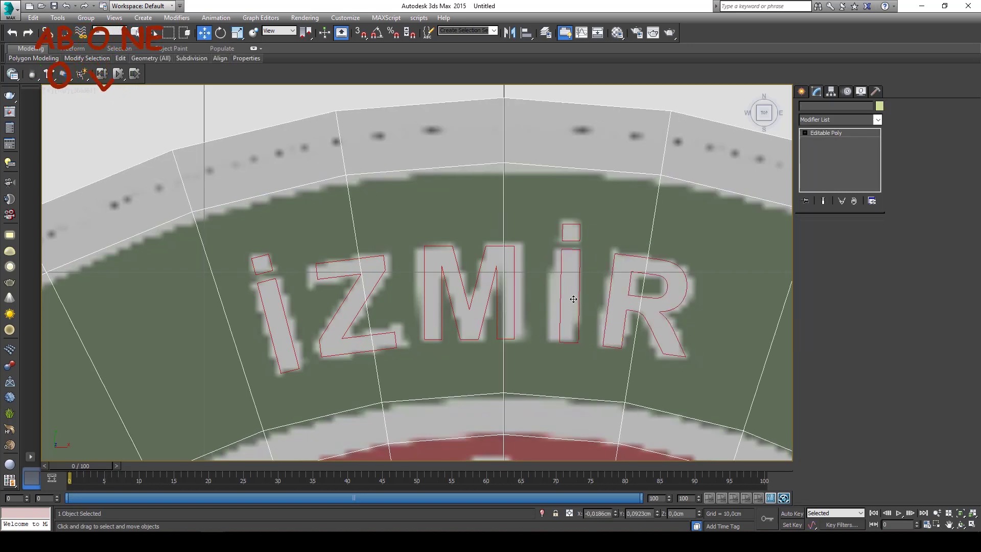
# Open and close the scene layer explorer, then select the Z letter shape
pyautogui.scroll(-4, 478, 249)
pyautogui.scroll(3, 477, 248)
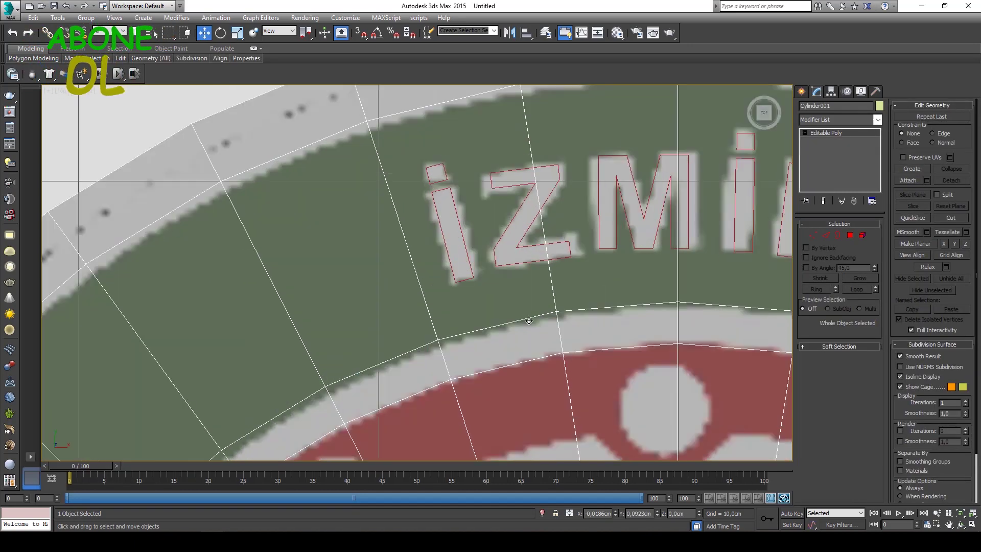
pyautogui.scroll(-3, 478, 248)
pyautogui.click(546, 33)
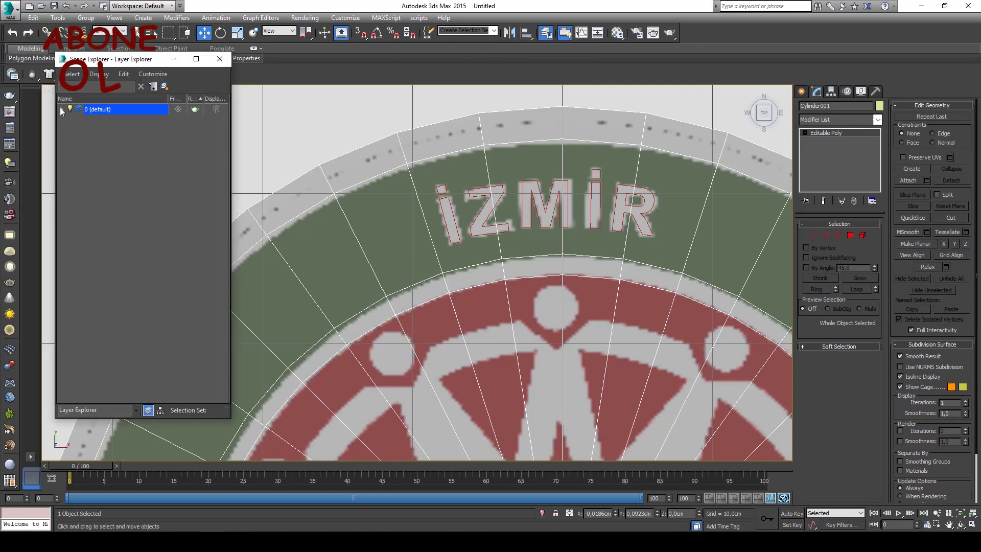
pyautogui.click(169, 7)
pyautogui.click(498, 185)
pyautogui.scroll(-5, 499, 185)
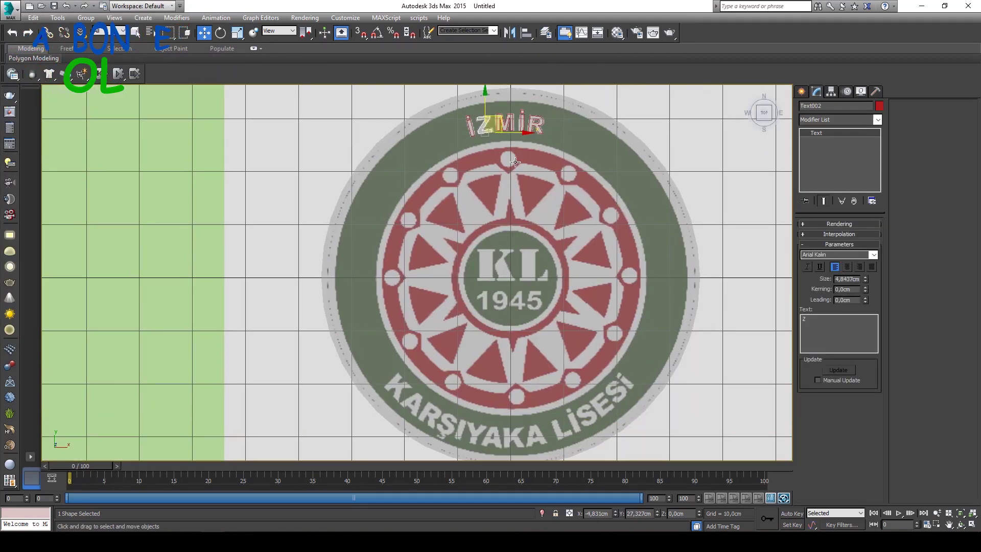
# Clone a text letter down as the KARŞIYAKA A, enlarge it to 5,7811cm, and tilt it to the arc
pyautogui.keyDown('shift'); pyautogui.moveTo(488, 125); pyautogui.dragTo(490, 436); pyautogui.keyUp('shift')
pyautogui.click(499, 316)
pyautogui.press('e')
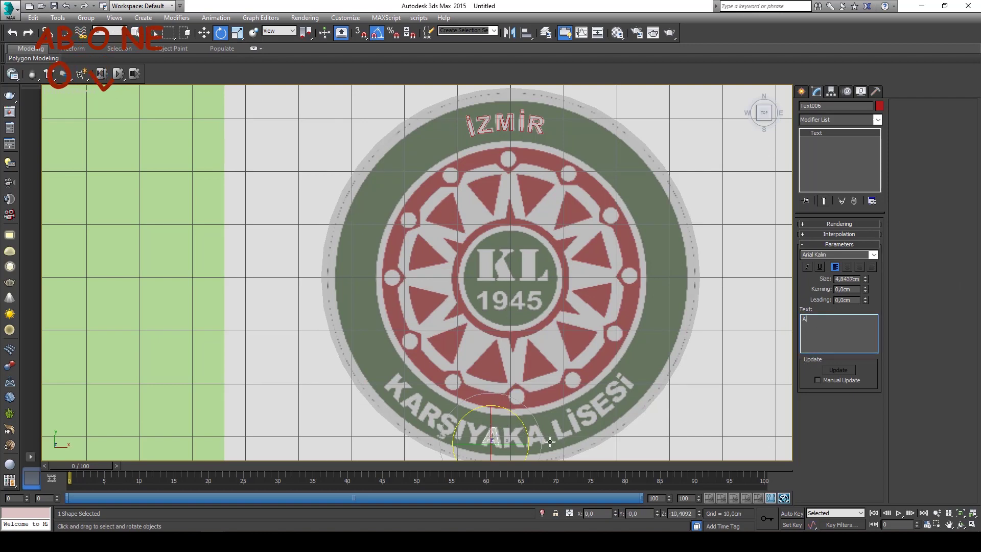
pyautogui.press('w')
pyautogui.scroll(4, 551, 339)
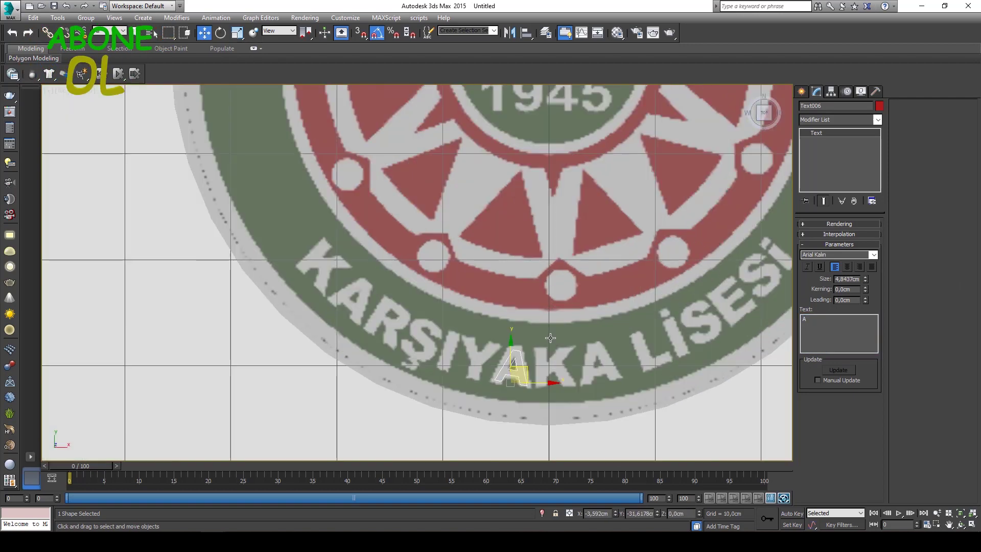
pyautogui.scroll(4, 551, 339)
pyautogui.moveTo(866, 279); pyautogui.dragTo(866, 275)
pyautogui.press('e')
pyautogui.moveTo(544, 330); pyautogui.dragTo(643, 340)
pyautogui.press('w')
pyautogui.scroll(-5, 522, 348)
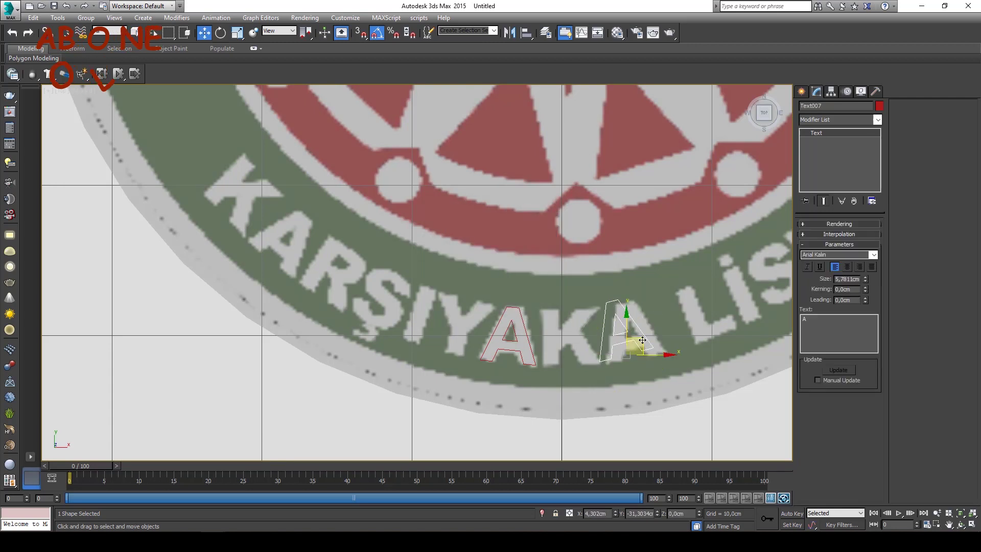
# Clone the A onto the next A of KARŞIYAKA
pyautogui.keyDown('shift'); pyautogui.moveTo(643, 339); pyautogui.dragTo(637, 338); pyautogui.keyUp('shift')
pyautogui.click(489, 313)
pyautogui.moveTo(302, 241); pyautogui.dragTo(289, 247)
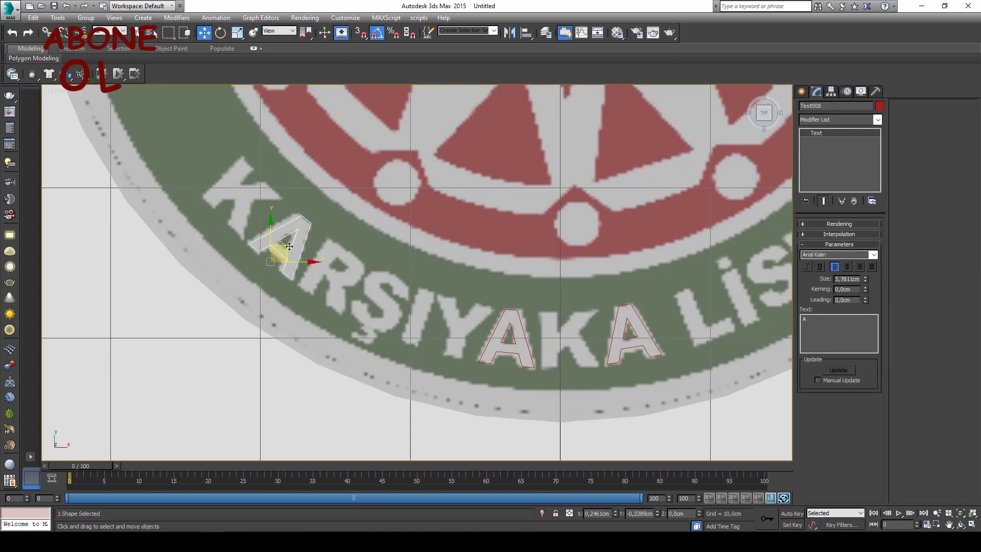
pyautogui.scroll(-2, 278, 252)
pyautogui.scroll(4, 270, 305)
# Clone the A, change its text to K, and place it over the first letter
pyautogui.keyDown('shift'); pyautogui.moveTo(269, 305); pyautogui.dragTo(199, 238); pyautogui.keyUp('shift')
pyautogui.click(495, 318)
pyautogui.write('KW')
pyautogui.press('BackSpace')
pyautogui.moveTo(224, 269); pyautogui.dragTo(200, 218, button='middle')
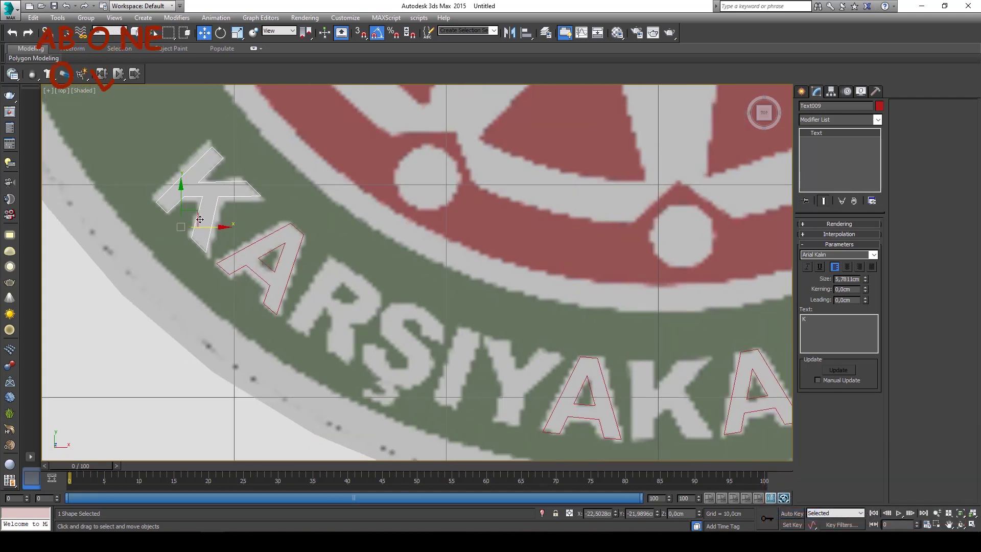
# Clone the K along the arc into the S (for Ş) and I letters
pyautogui.moveTo(200, 219)
pyautogui.keyDown('shift'); pyautogui.mouseDown()
pyautogui.moveTo(332, 326)
pyautogui.moveTo(446, 387)
pyautogui.mouseUp(); pyautogui.keyUp('shift')
pyautogui.click(495, 318)
pyautogui.press('Return')
pyautogui.press('BackSpace')
pyautogui.write('S')
pyautogui.press('Return')
pyautogui.press('BackSpace')
pyautogui.write('Ie')
# Tilt the I upright, then clone it into a Y placed over the emblem's Y
pyautogui.press('w')
pyautogui.moveTo(447, 388); pyautogui.dragTo(510, 412)
pyautogui.click(489, 314)
pyautogui.press('BackSpace')
pyautogui.write('Y')
pyautogui.moveTo(534, 407); pyautogui.dragTo(440, 376, button='middle')
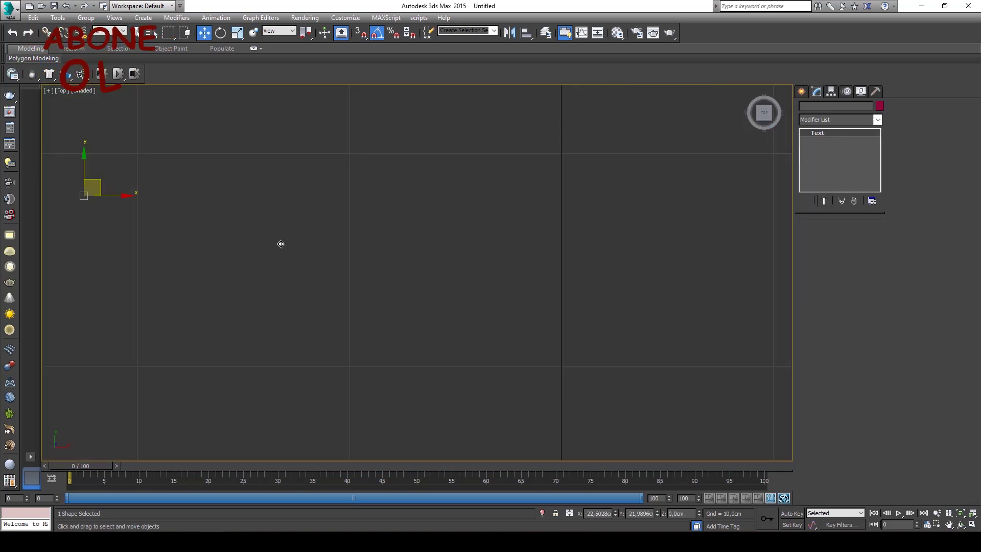
# Clone the Y into the next K and tilt it to follow the arc
pyautogui.keyDown('shift'); pyautogui.moveTo(420, 377); pyautogui.dragTo(562, 381); pyautogui.keyUp('shift')
pyautogui.press('Return')
pyautogui.press('BackSpace')
pyautogui.write('Kew')
pyautogui.moveTo(582, 389); pyautogui.dragTo(333, 317, button='middle')
# Clone the K into the L of LİSESİ, then copy the L toward the İ
pyautogui.moveTo(332, 317)
pyautogui.keyDown('shift'); pyautogui.mouseDown()
pyautogui.moveTo(529, 311)
pyautogui.moveTo(537, 263)
pyautogui.moveTo(534, 287)
pyautogui.mouseUp(); pyautogui.keyUp('shift')
pyautogui.press('Return')
pyautogui.press('e')
pyautogui.write('Lw')
pyautogui.scroll(2, 462, 315)
pyautogui.keyDown('shift'); pyautogui.moveTo(462, 315); pyautogui.dragTo(546, 271); pyautogui.keyUp('shift')
pyautogui.press('Return')
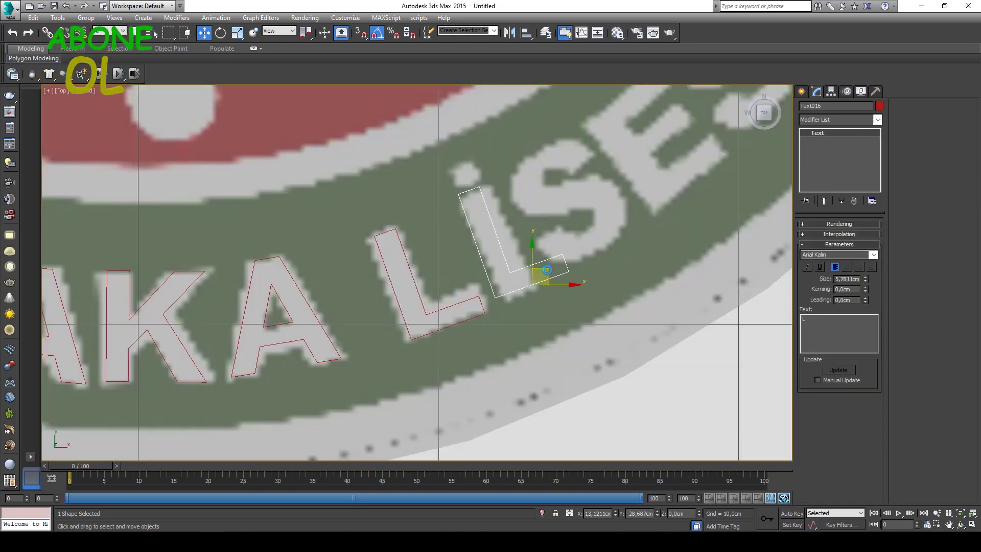
# Set the copy's text to i for the İ, then clone it over the S
pyautogui.write('i')
pyautogui.click(225, 40)
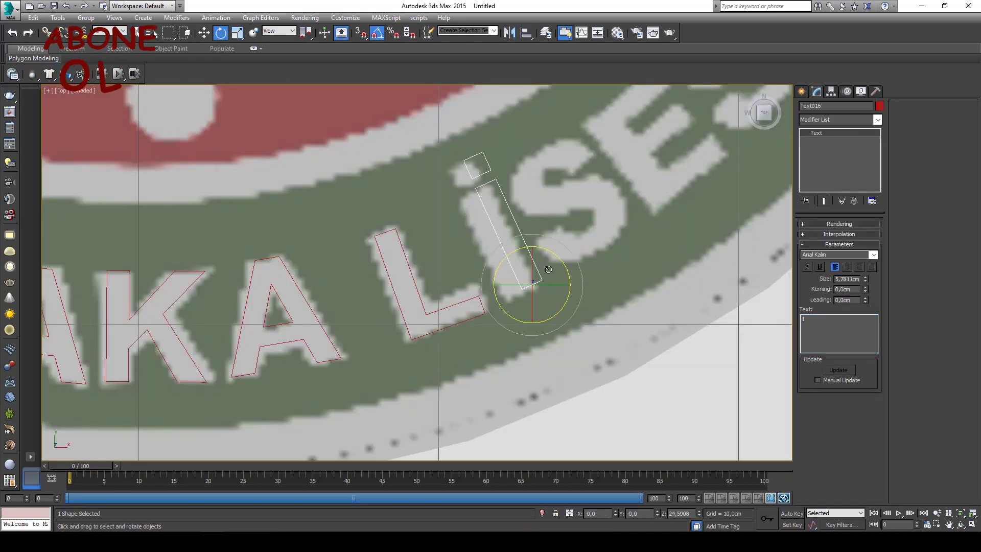
pyautogui.press('w')
pyautogui.moveTo(526, 285); pyautogui.dragTo(475, 307, button='middle')
pyautogui.keyDown('shift'); pyautogui.moveTo(476, 307); pyautogui.dragTo(544, 275); pyautogui.keyUp('shift')
pyautogui.press('Return')
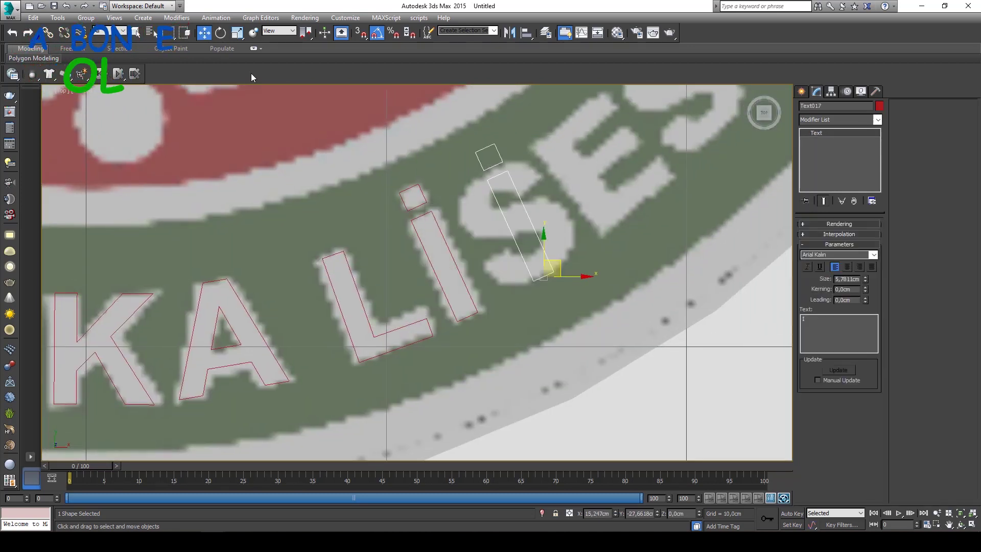
pyautogui.write('Sew')
# Clone the S into an E and tilt it to follow the arc
pyautogui.moveTo(552, 261); pyautogui.dragTo(490, 305, button='middle')
pyautogui.moveTo(474, 318)
pyautogui.keyDown('shift'); pyautogui.mouseDown()
pyautogui.moveTo(558, 252)
pyautogui.moveTo(583, 255)
pyautogui.mouseUp(); pyautogui.keyUp('shift')
pyautogui.click(511, 314)
pyautogui.write('E')
pyautogui.click(219, 39)
pyautogui.press('w')
pyautogui.moveTo(545, 257); pyautogui.dragTo(512, 280, button='middle')
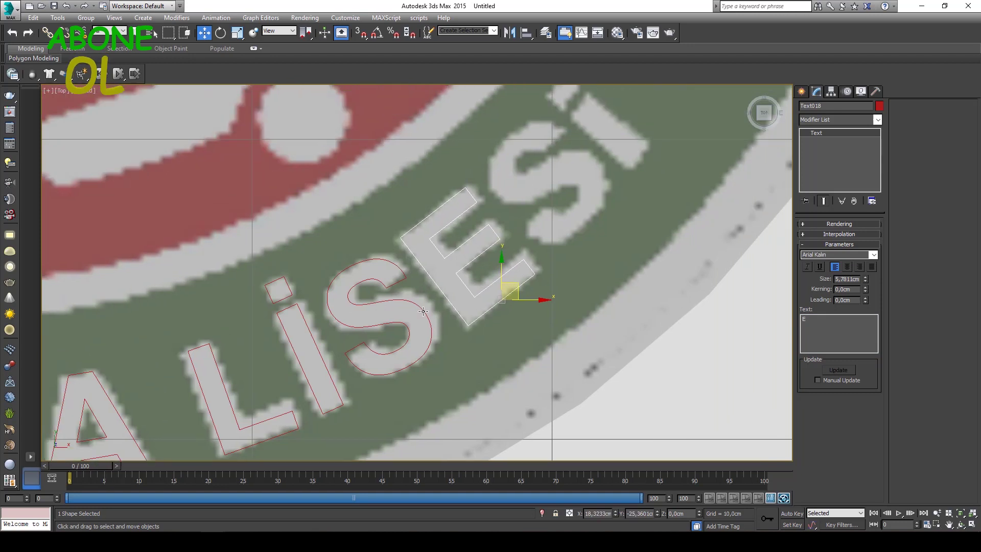
# Clone the S for the second S, rotating it into place and slightly tilting the lower S
pyautogui.keyDown('shift'); pyautogui.moveTo(512, 280); pyautogui.dragTo(594, 204); pyautogui.keyUp('shift')
pyautogui.moveTo(602, 142); pyautogui.dragTo(598, 202)
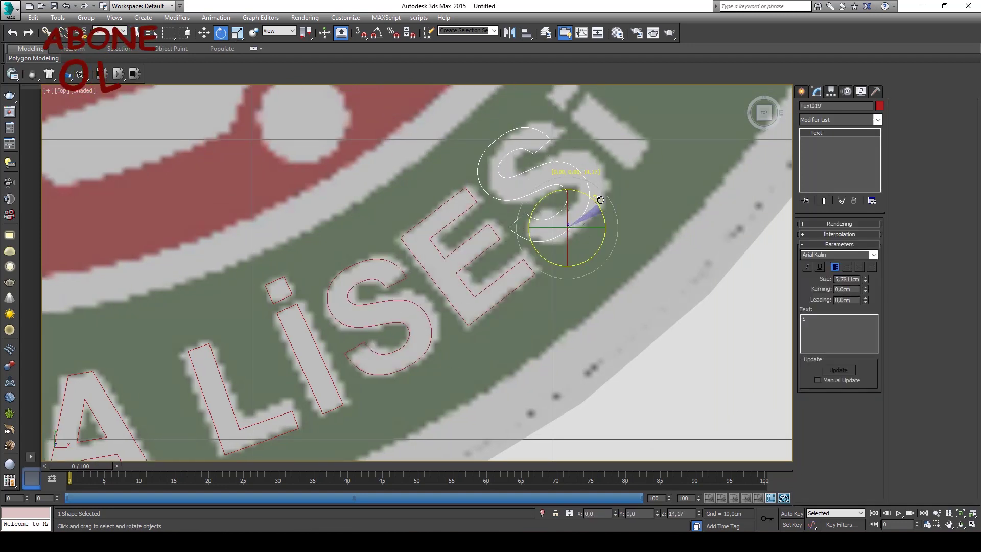
pyautogui.press('w')
pyautogui.click(419, 307)
pyautogui.press('e')
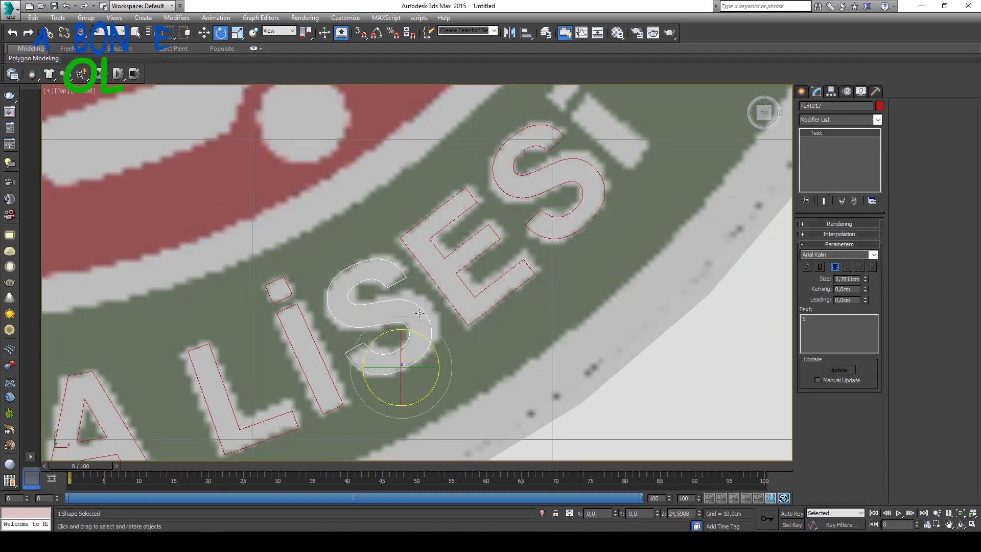
pyautogui.moveTo(428, 341); pyautogui.dragTo(421, 347)
pyautogui.press('w')
# Clone the İ letter up-right to create the final İ of LİSESİ
pyautogui.moveTo(574, 198); pyautogui.dragTo(527, 247, button='middle')
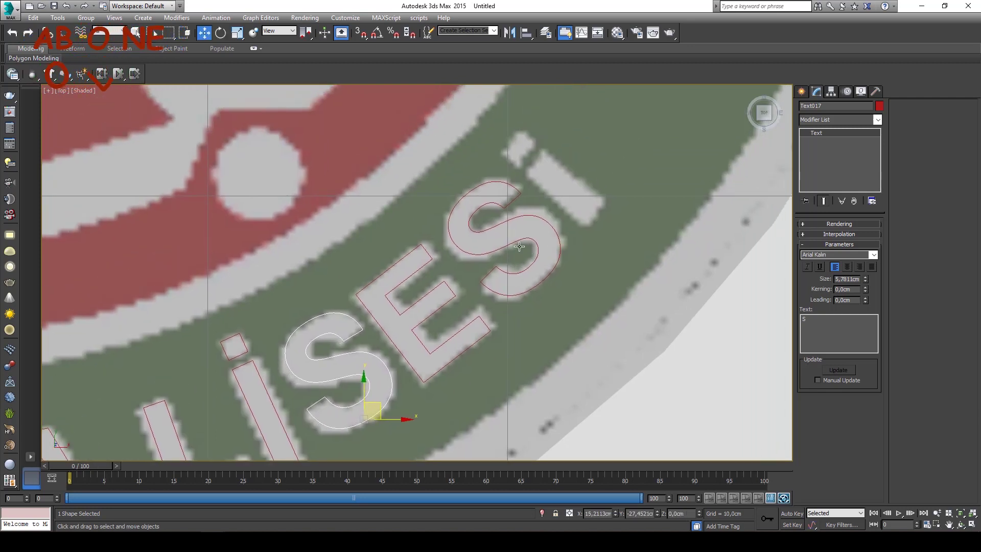
pyautogui.click(265, 379)
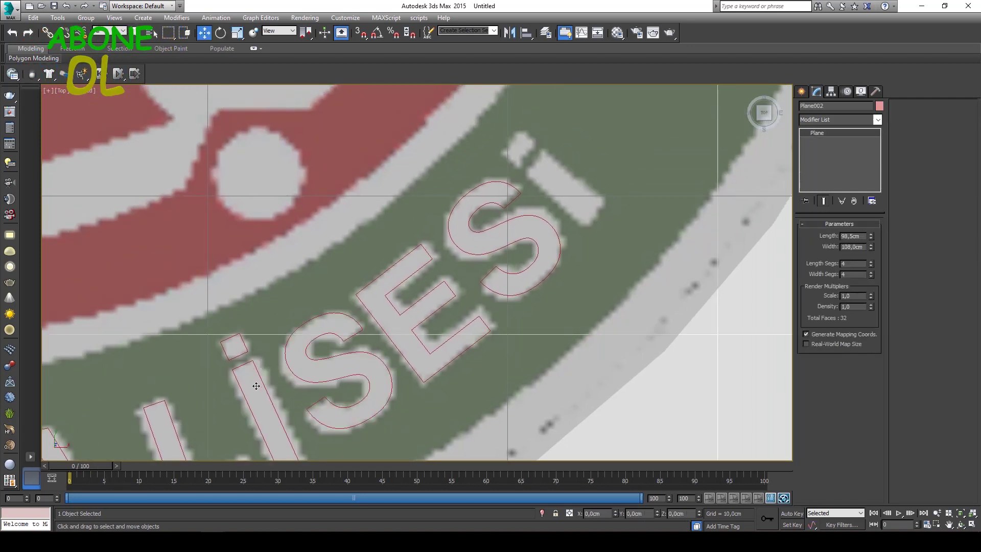
pyautogui.click(262, 384)
pyautogui.scroll(-3, 261, 384)
pyautogui.scroll(-2, 309, 353)
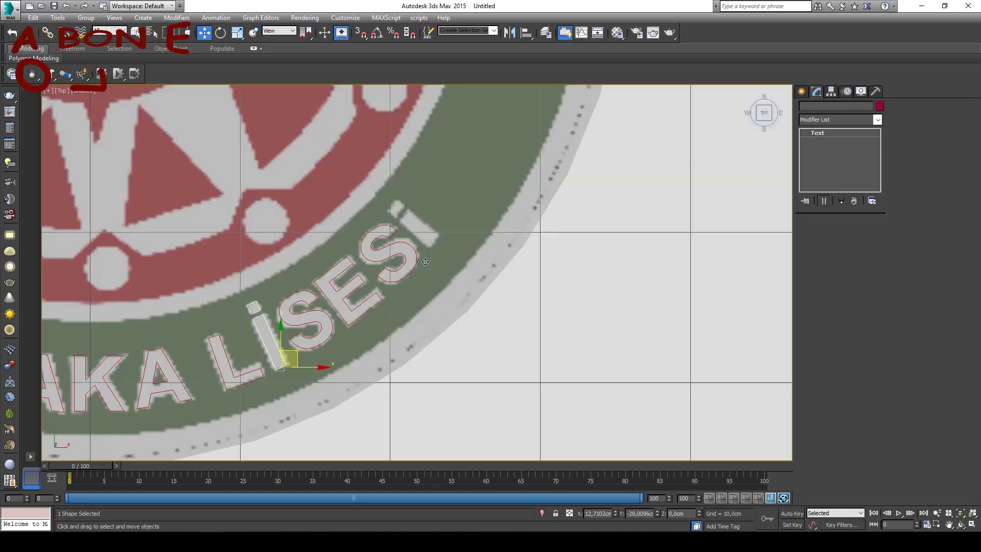
pyautogui.keyDown('shift'); pyautogui.moveTo(305, 351); pyautogui.dragTo(447, 227); pyautogui.keyUp('shift')
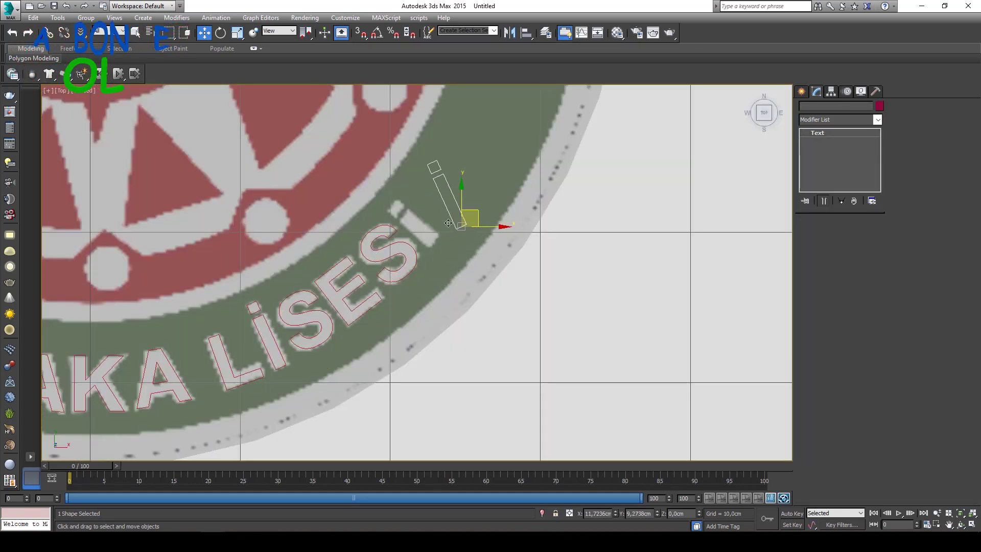
pyautogui.click(499, 313)
# Tilt the final İ to the arc, shrink it to 4,1046cm, and recentre the view
pyautogui.scroll(2, 429, 252)
pyautogui.scroll(1, 429, 252)
pyautogui.scroll(1, 429, 253)
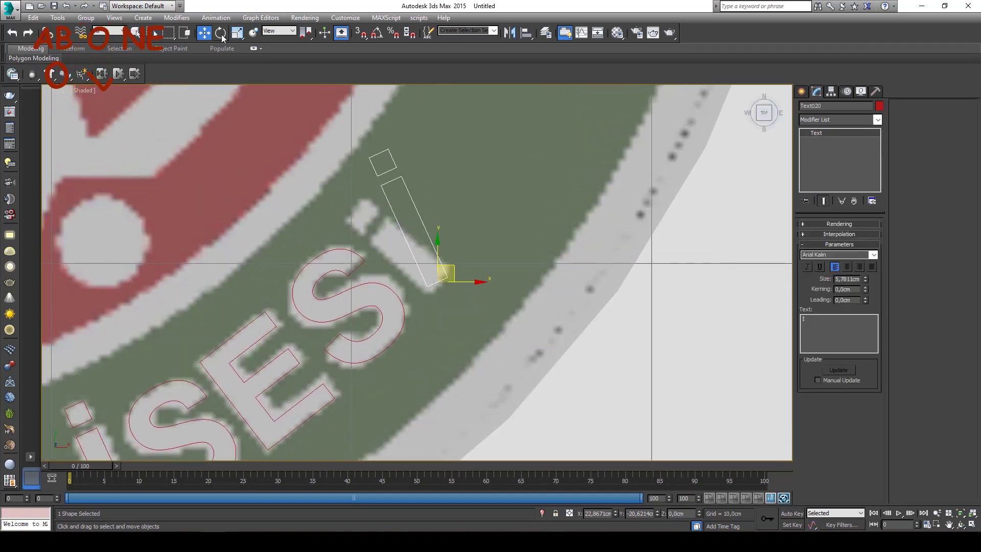
pyautogui.click(220, 33)
pyautogui.moveTo(466, 258); pyautogui.dragTo(455, 240)
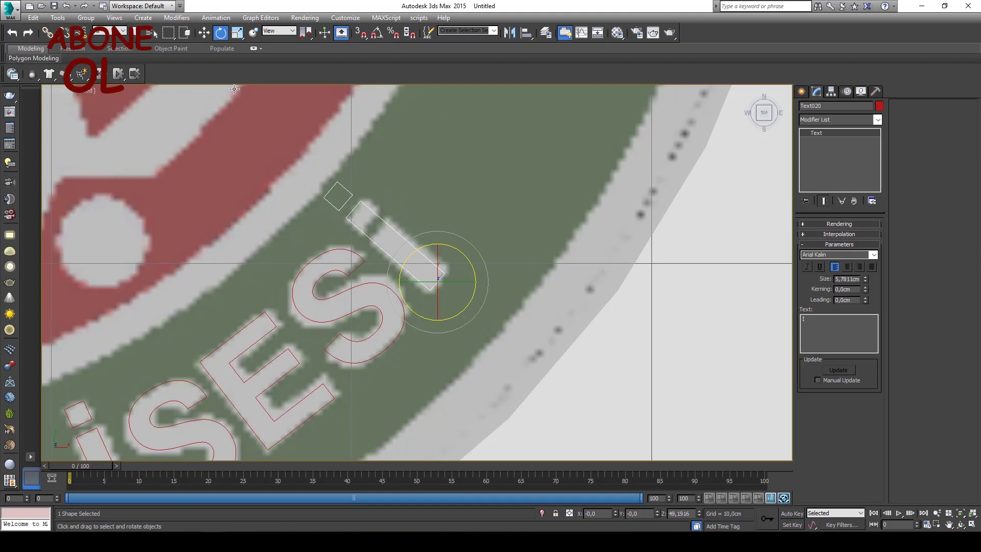
pyautogui.click(205, 33)
pyautogui.moveTo(866, 280); pyautogui.dragTo(870, 295)
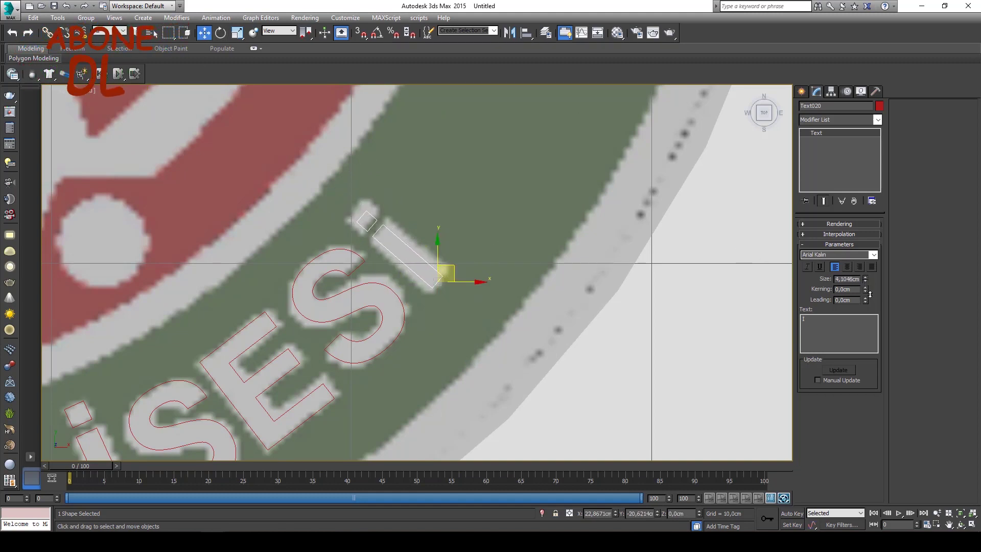
pyautogui.scroll(-2, 542, 222)
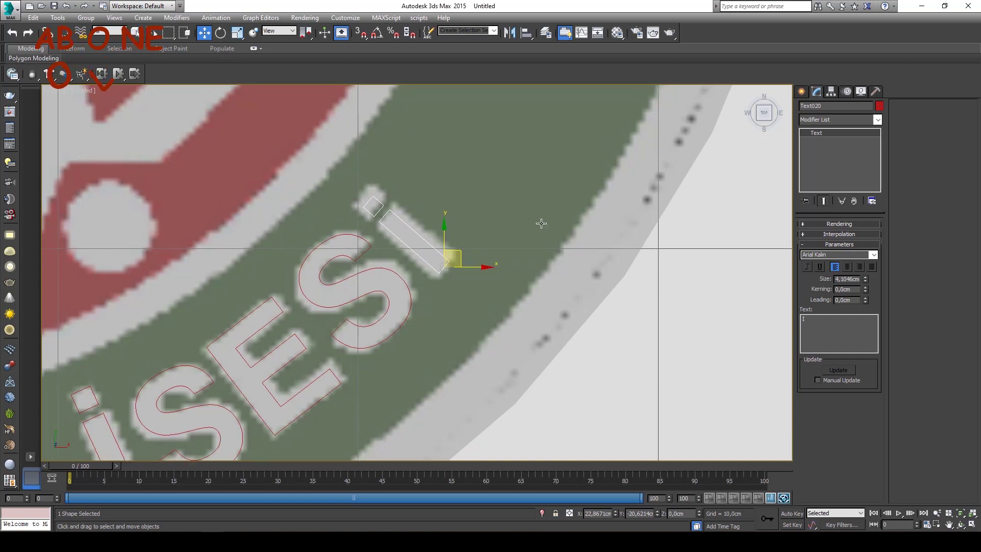
pyautogui.scroll(-5, 563, 230)
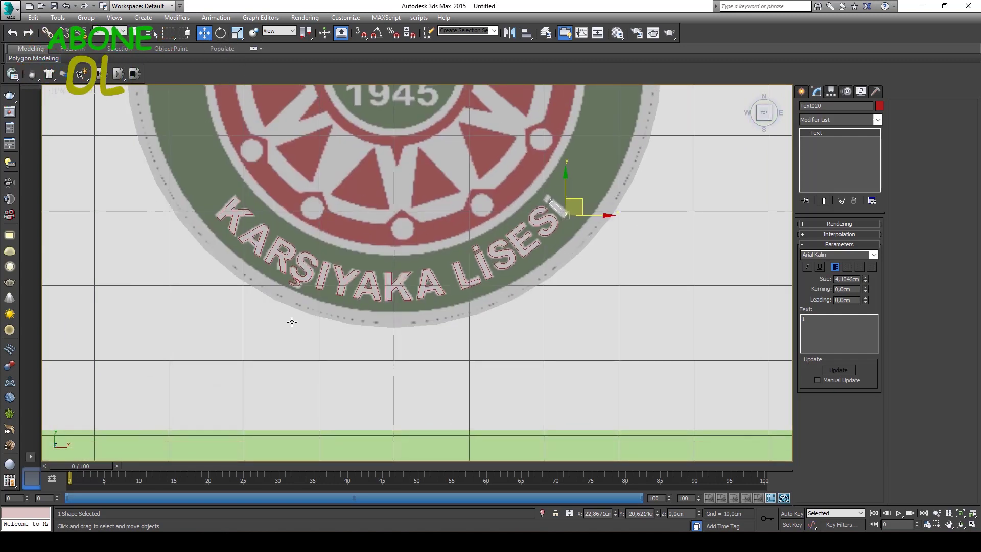
pyautogui.moveTo(361, 280); pyautogui.dragTo(386, 338, button='middle')
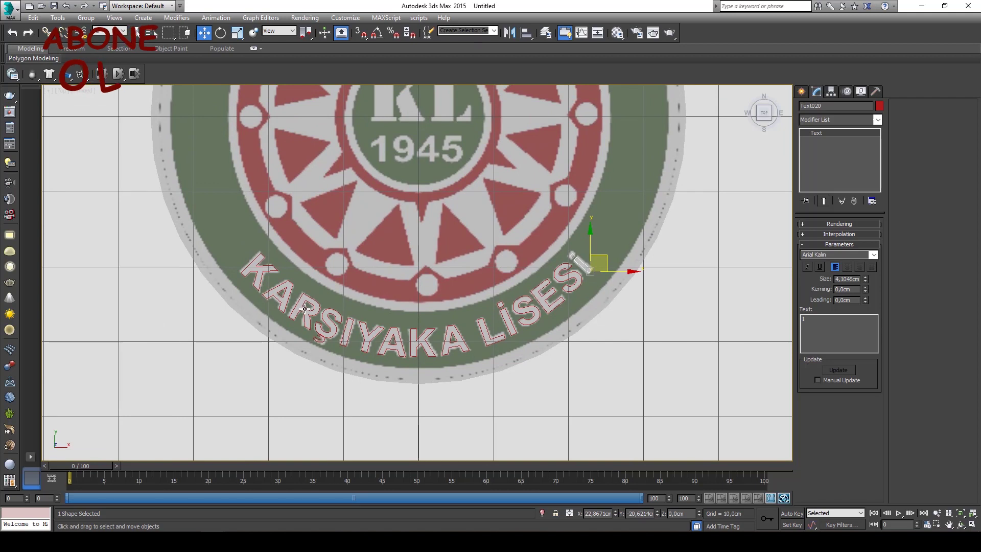
# Convert the text to an Editable Spline and Attach the LİSESİ letters to it
pyautogui.rightClick(819, 133)
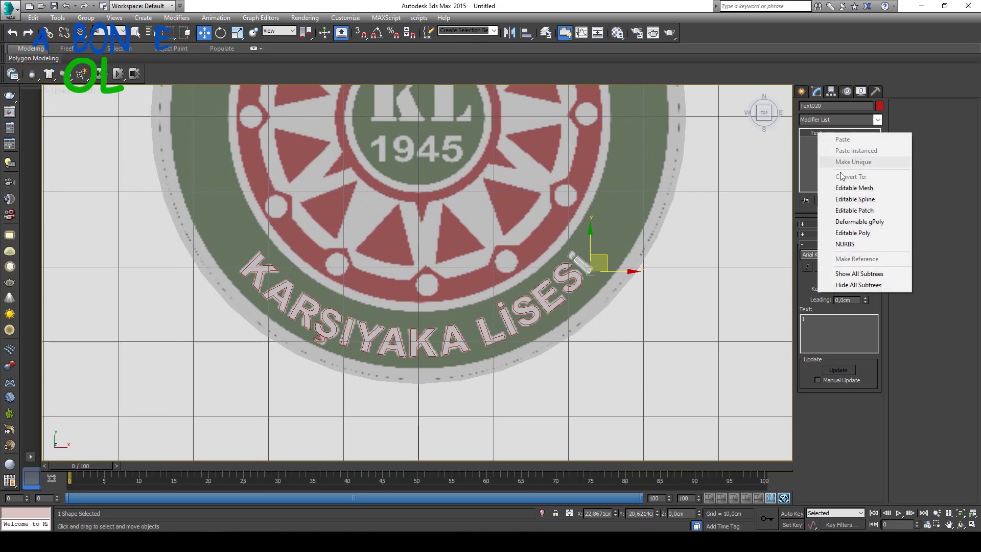
pyautogui.click(851, 199)
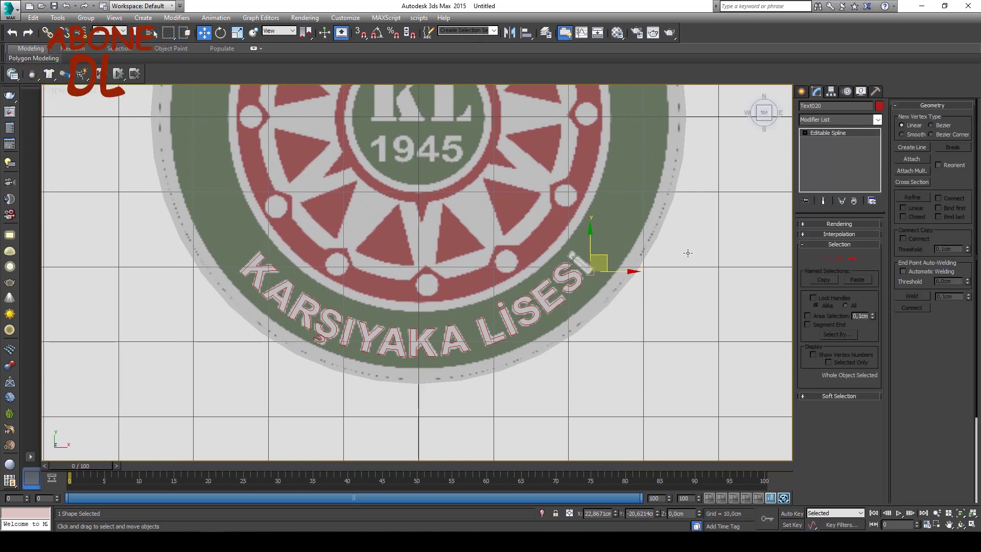
pyautogui.click(913, 159)
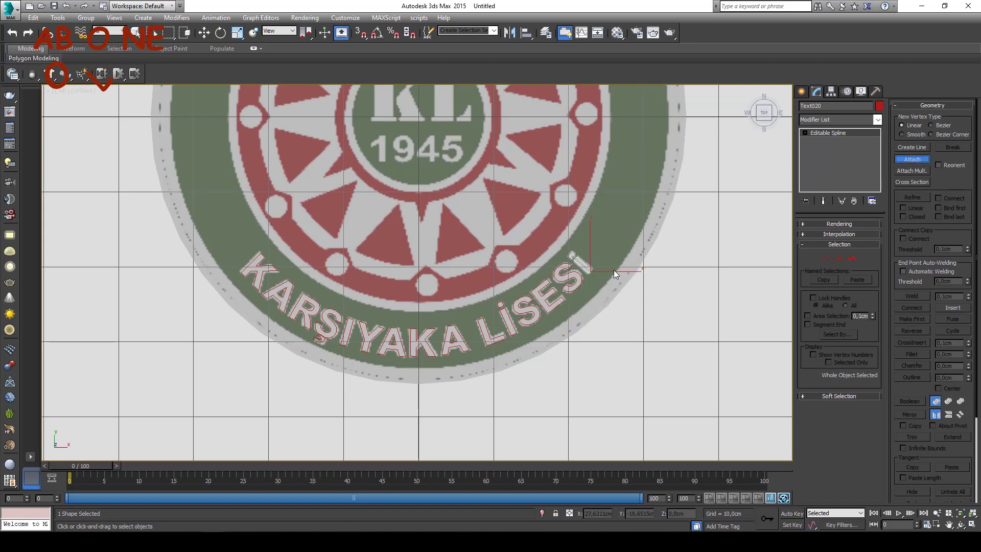
pyautogui.scroll(5, 546, 280)
pyautogui.click(613, 255)
pyautogui.click(574, 295)
pyautogui.click(508, 342)
pyautogui.click(450, 389)
pyautogui.click(399, 414)
# Attach the Y, I, Ş and R letters of KARŞIYAKA to the spline
pyautogui.moveTo(317, 409); pyautogui.dragTo(562, 265, button='middle')
pyautogui.click(389, 266)
pyautogui.click(314, 255)
pyautogui.click(256, 230)
pyautogui.click(174, 204)
# Attach the four İZMİR letters, end Attach, and pan down to the KL emblem
pyautogui.moveTo(174, 204)
pyautogui.mouseDown(button='middle')
pyautogui.moveTo(324, 261)
pyautogui.moveTo(499, 248)
pyautogui.moveTo(407, 316)
pyautogui.mouseUp(button='middle')
pyautogui.click(369, 263)
pyautogui.click(424, 244)
pyautogui.click(501, 238)
pyautogui.click(569, 236)
pyautogui.scroll(-3, 550, 220)
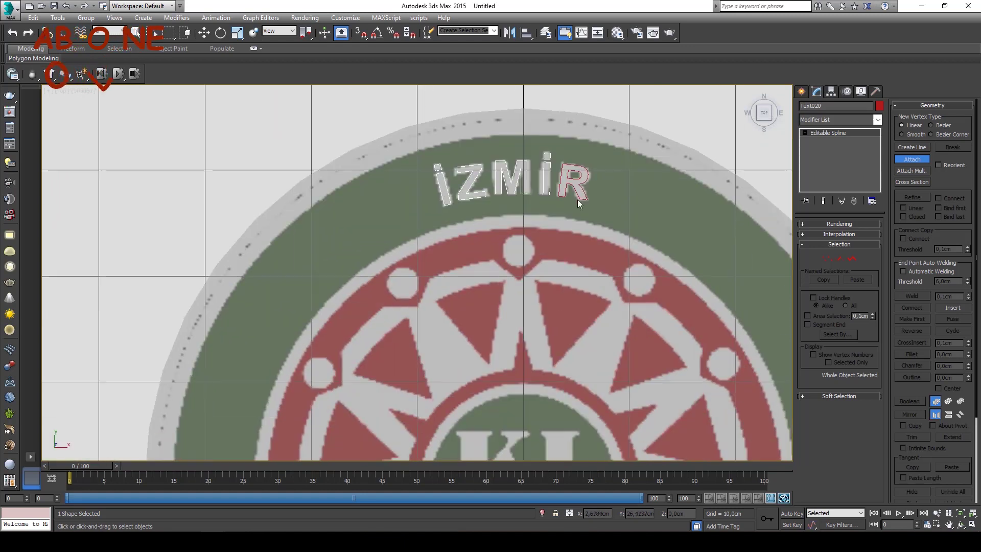
pyautogui.rightClick(589, 187)
pyautogui.moveTo(516, 435); pyautogui.dragTo(506, 204, button='middle')
pyautogui.scroll(3, 526, 193)
pyautogui.scroll(1, 422, 152)
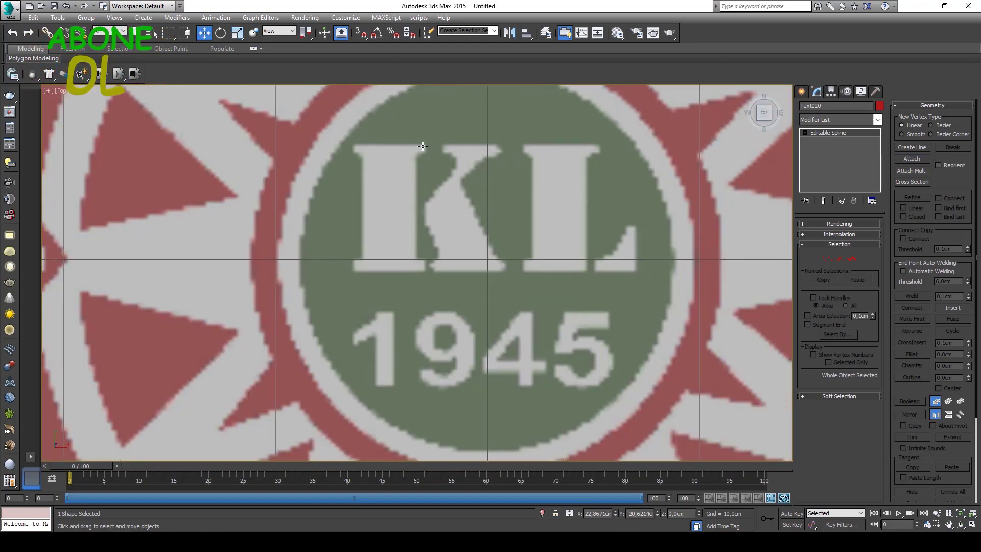
pyautogui.click(801, 93)
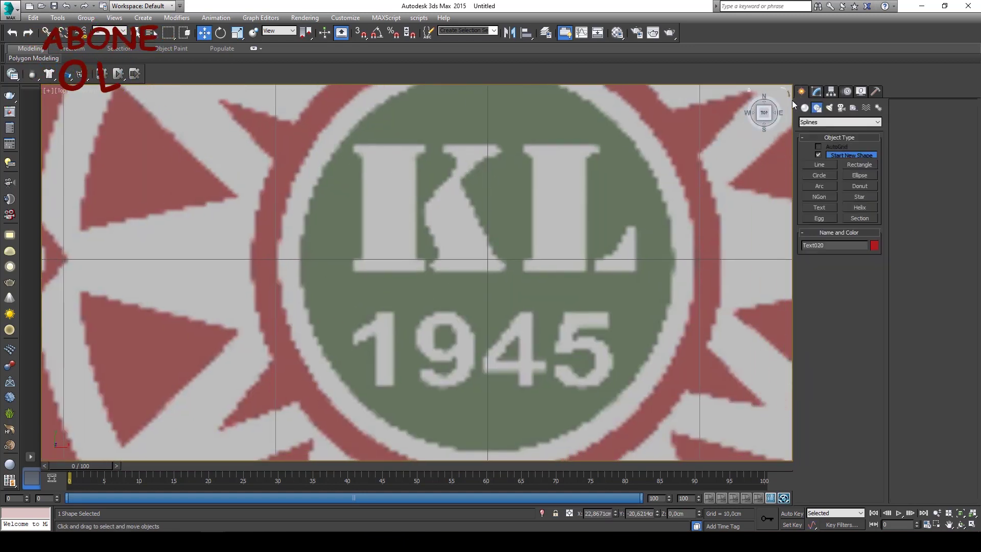
# Trace the K's vertical stem as a closed Line outline over the logo
pyautogui.click(819, 165)
pyautogui.scroll(3, 444, 166)
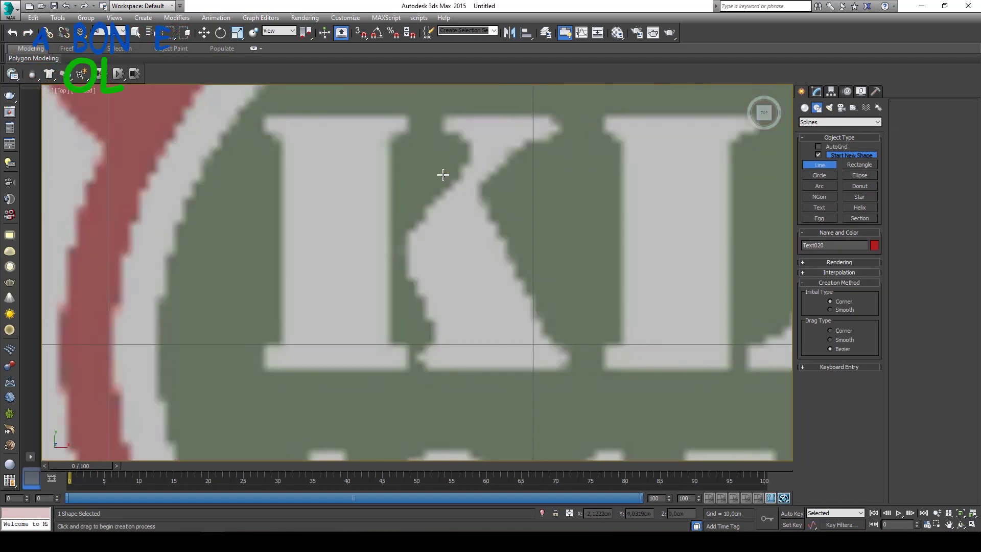
pyautogui.scroll(2, 460, 174)
pyautogui.click(284, 126)
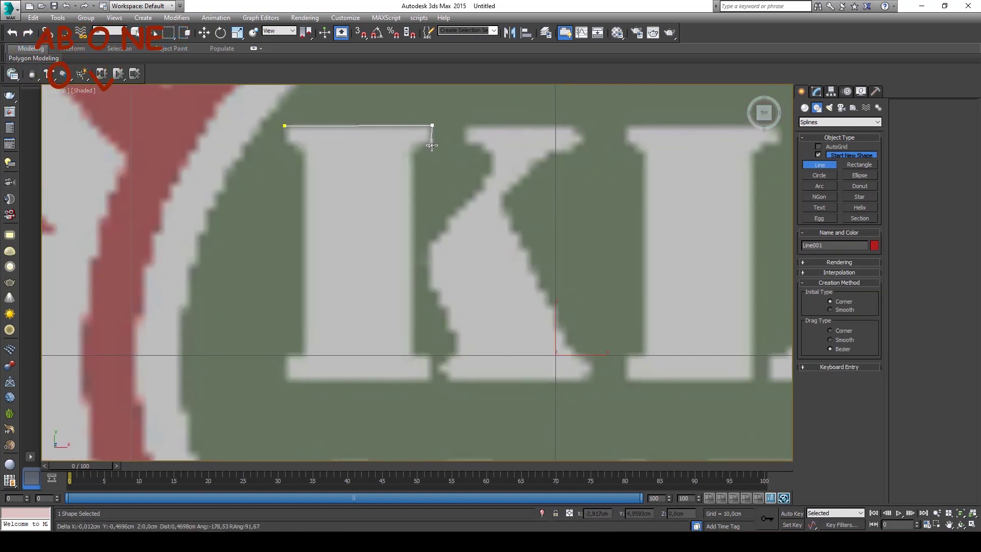
pyautogui.click(412, 149)
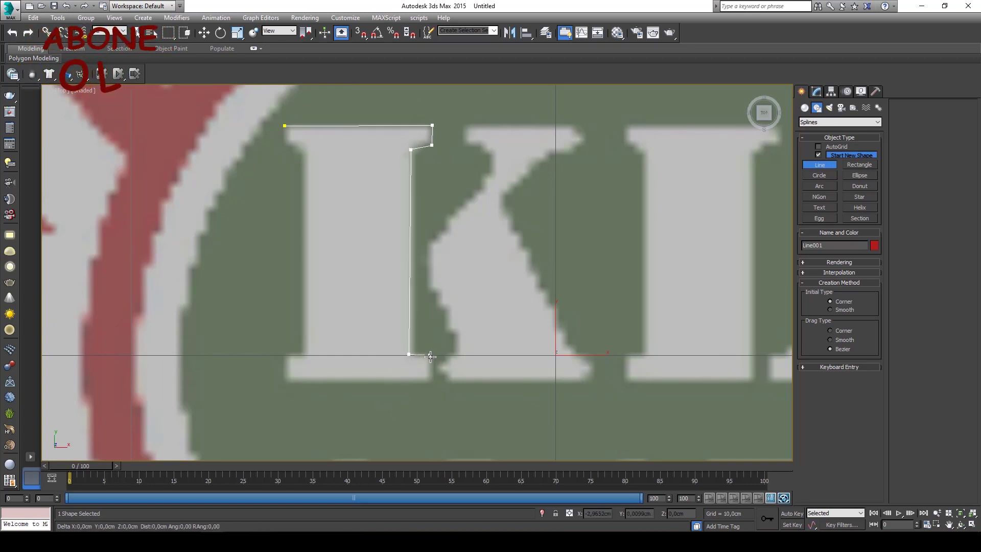
pyautogui.click(430, 381)
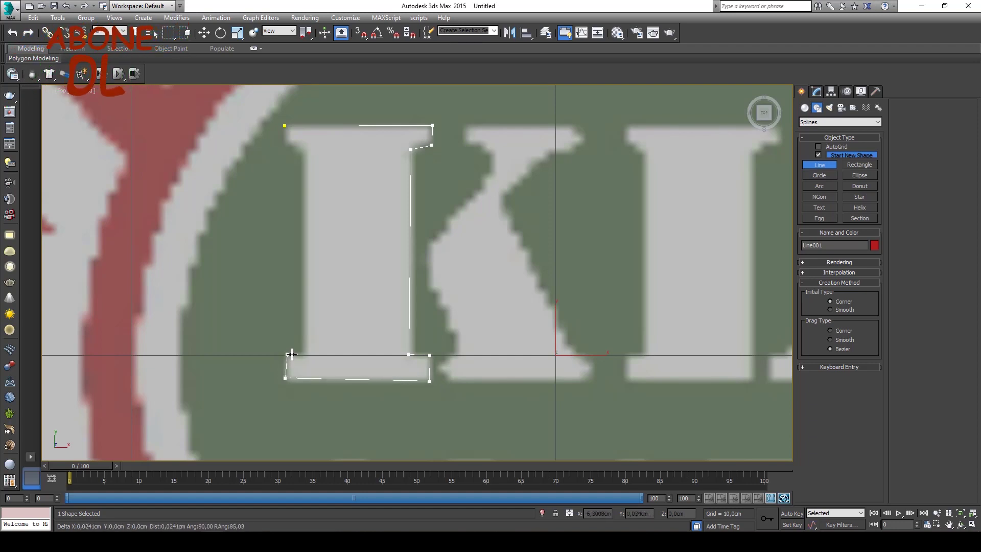
pyautogui.click(281, 152)
pyautogui.click(285, 125)
pyautogui.click(474, 300)
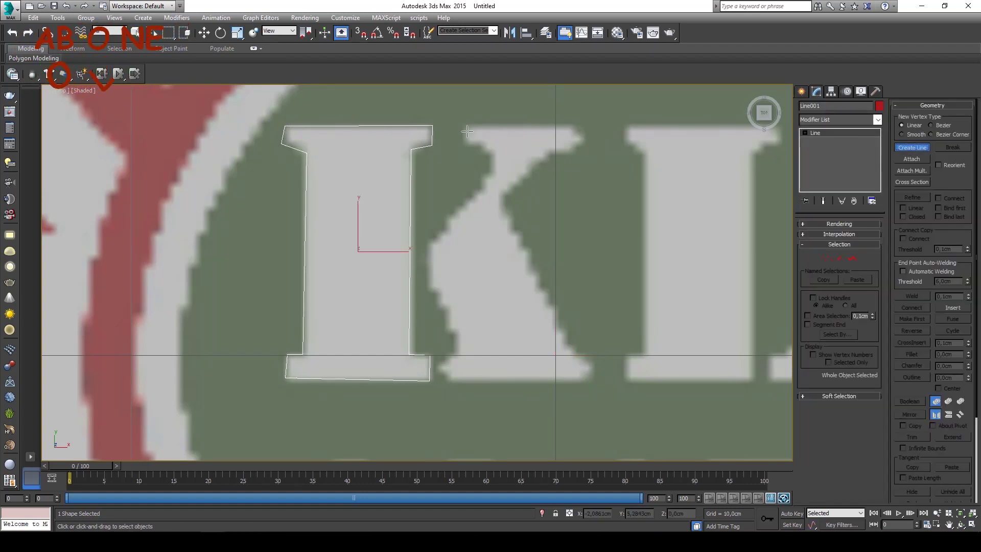
# Outline the K's diagonal arm as a closed spline
pyautogui.click(580, 149)
pyautogui.click(506, 198)
pyautogui.click(581, 361)
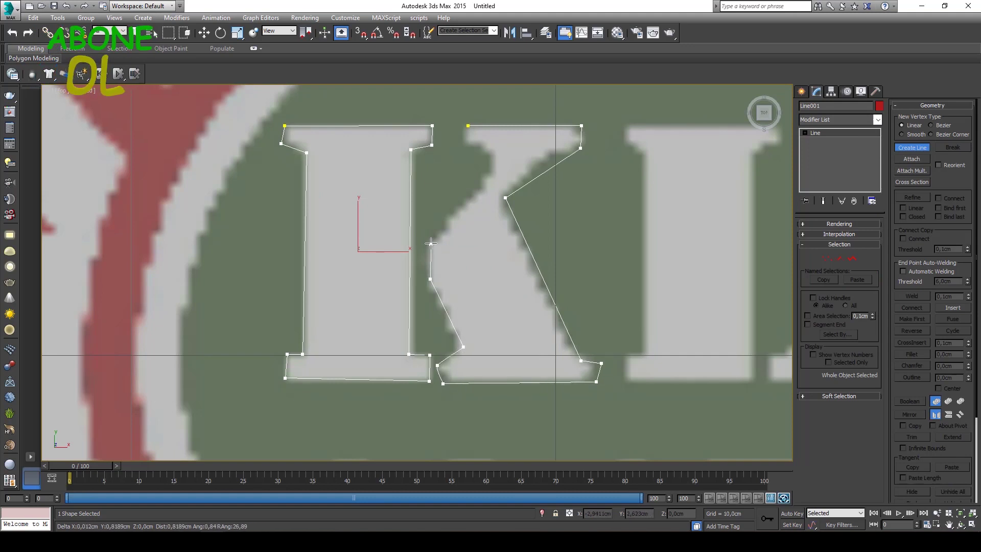
pyautogui.click(469, 125)
pyautogui.click(470, 300)
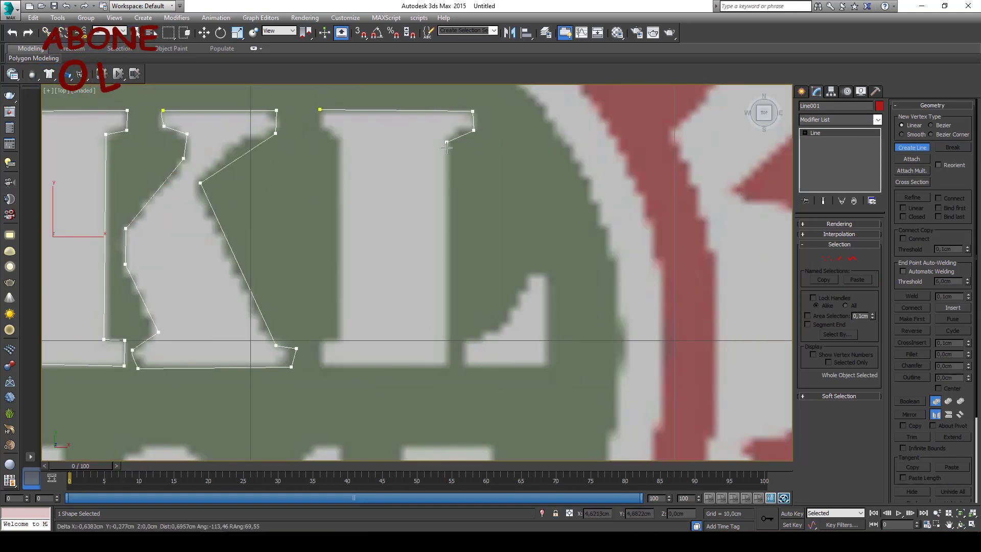
# Trace the L letter, including its foot, as a closed outline
pyautogui.click(321, 338)
pyautogui.click(341, 138)
pyautogui.click(320, 109)
pyautogui.click(471, 300)
pyautogui.click(467, 344)
pyautogui.click(547, 277)
pyautogui.click(468, 344)
pyautogui.click(478, 309)
# In Vertex mode, select all vertices, change their type, and nudge a K serif vertex left
pyautogui.press('1')
pyautogui.click(508, 329)
pyautogui.scroll(-5, 364, 124)
pyautogui.hotkey('ctrl', 'a')
pyautogui.scroll(5, 538, 211)
pyautogui.scroll(-5, 511, 182)
pyautogui.rightClick(412, 250)
pyautogui.click(388, 200)
pyautogui.scroll(5, 503, 256)
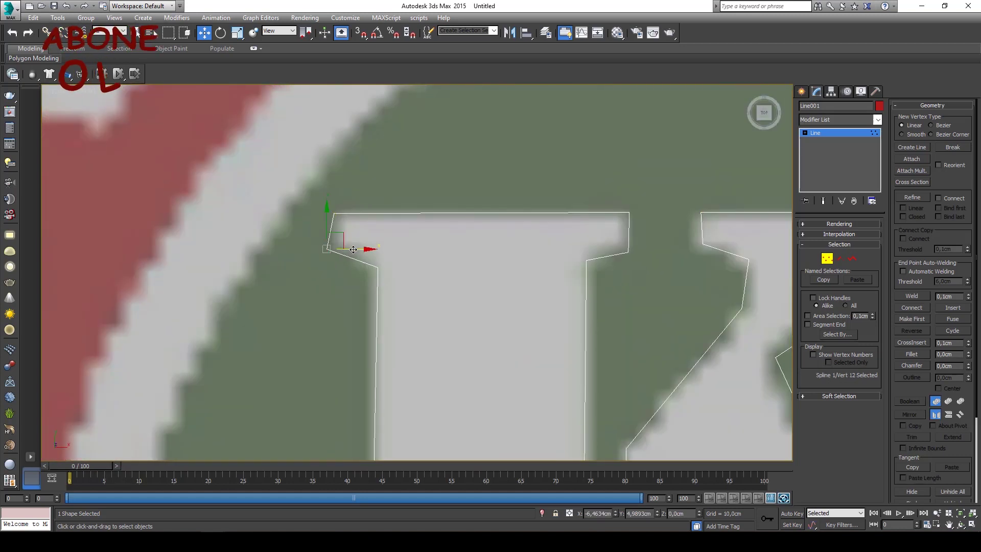
pyautogui.moveTo(378, 267); pyautogui.dragTo(371, 265)
pyautogui.scroll(-2, 628, 179)
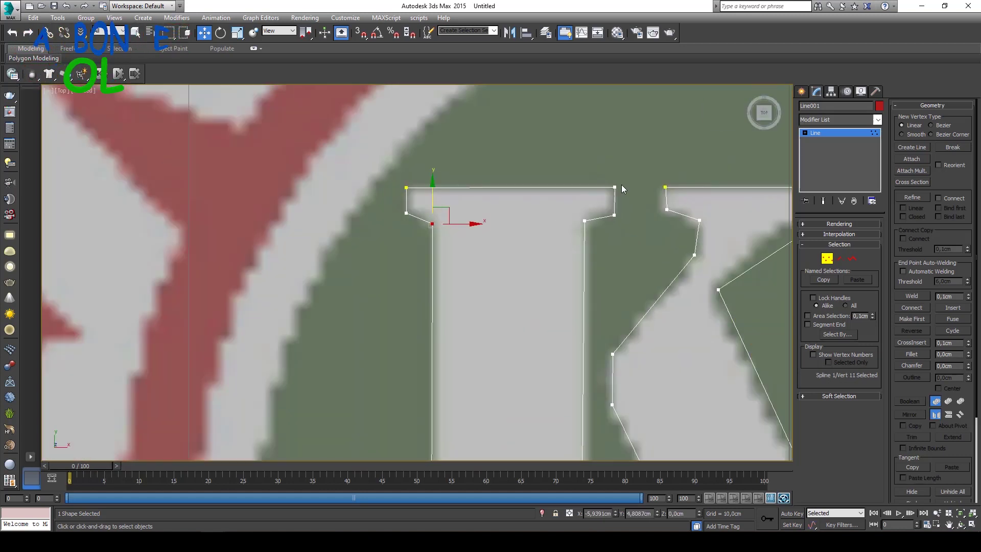
pyautogui.scroll(-3, 644, 188)
pyautogui.scroll(3, 587, 230)
# Insert a vertex on the K's diagonal, shift upper-left vertices, and delete a stray vertex
pyautogui.click(558, 219)
pyautogui.click(913, 200)
pyautogui.click(659, 200)
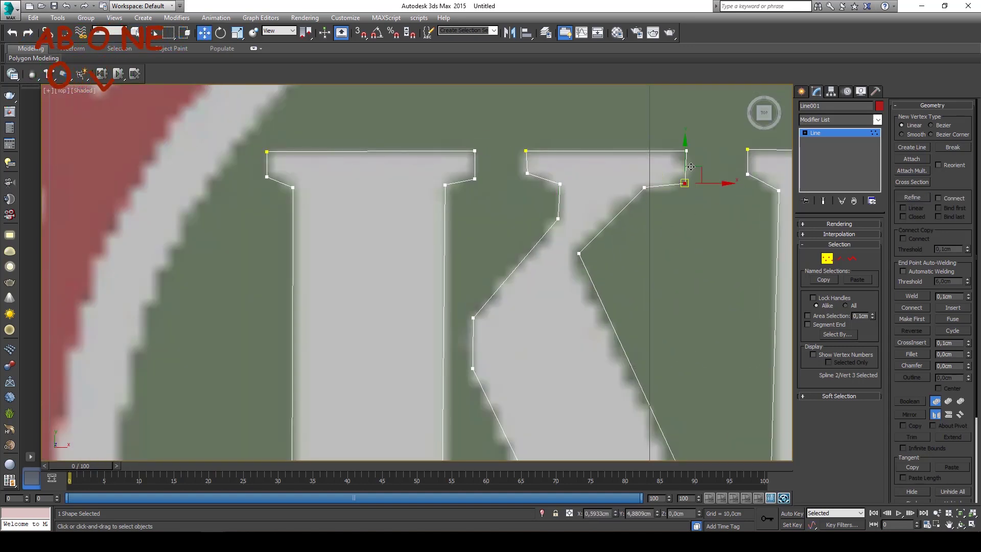
pyautogui.moveTo(514, 143)
pyautogui.mouseDown()
pyautogui.moveTo(537, 179)
pyautogui.moveTo(522, 164)
pyautogui.mouseUp()
pyautogui.click(562, 184)
pyautogui.press('Delete')
pyautogui.moveTo(506, 450); pyautogui.dragTo(537, 254, button='middle')
pyautogui.click(557, 218)
pyautogui.scroll(-3, 546, 239)
pyautogui.moveTo(665, 265); pyautogui.dragTo(541, 264, button='middle')
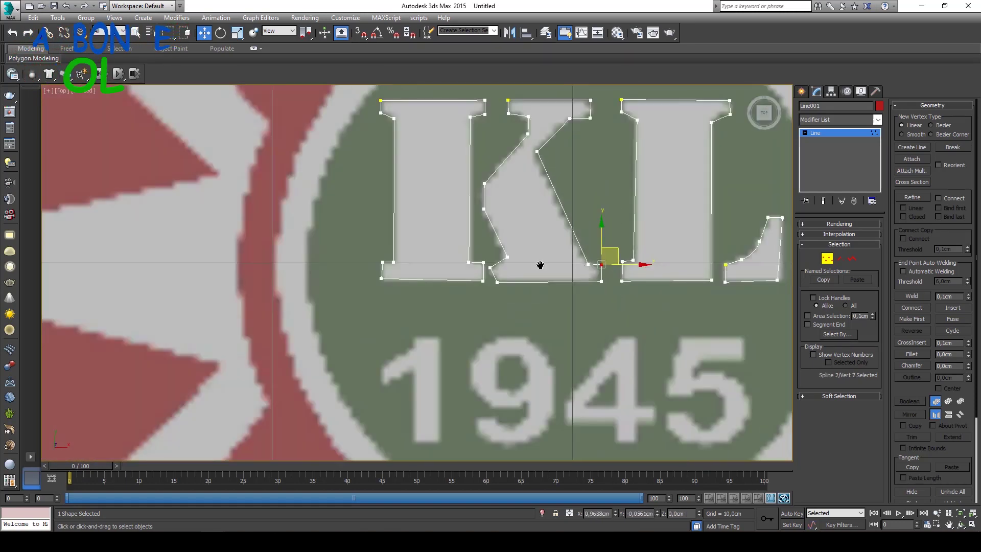
pyautogui.scroll(-5, 497, 331)
pyautogui.scroll(3, 476, 330)
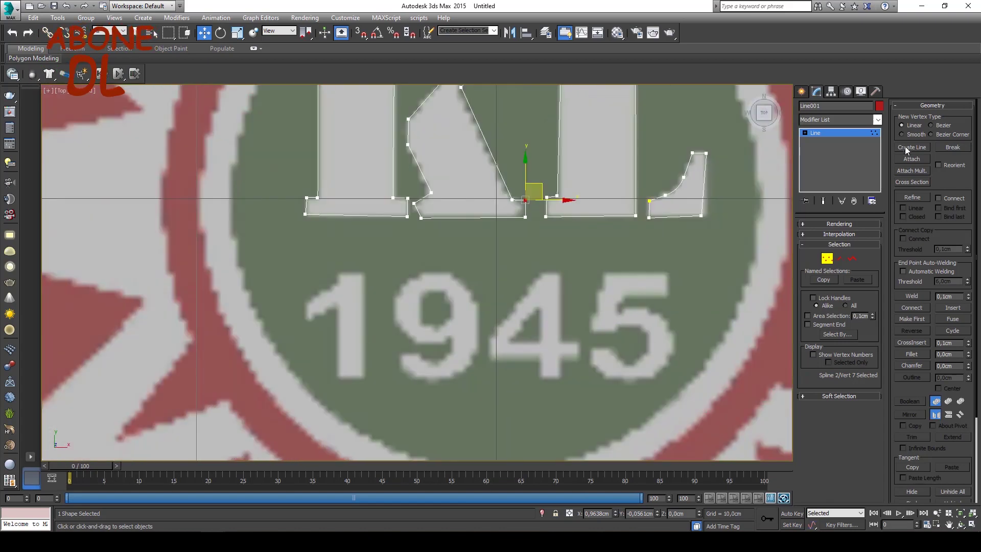
pyautogui.scroll(5, 204, 291)
# Outline the digit 1 as a closed spline
pyautogui.moveTo(204, 289); pyautogui.dragTo(206, 317)
pyautogui.click(210, 335)
pyautogui.rightClick(215, 335)
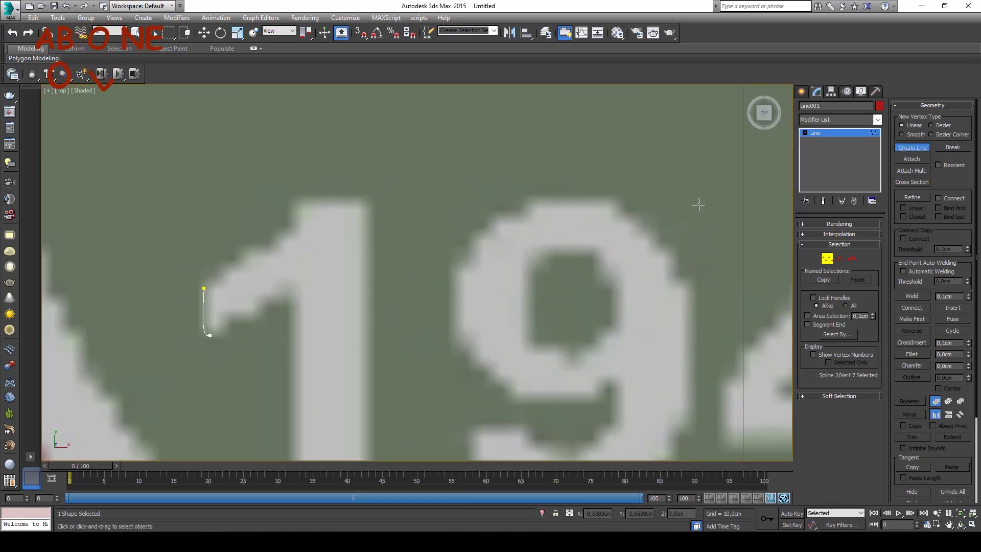
pyautogui.click(912, 147)
pyautogui.scroll(-3, 399, 110)
pyautogui.click(347, 152)
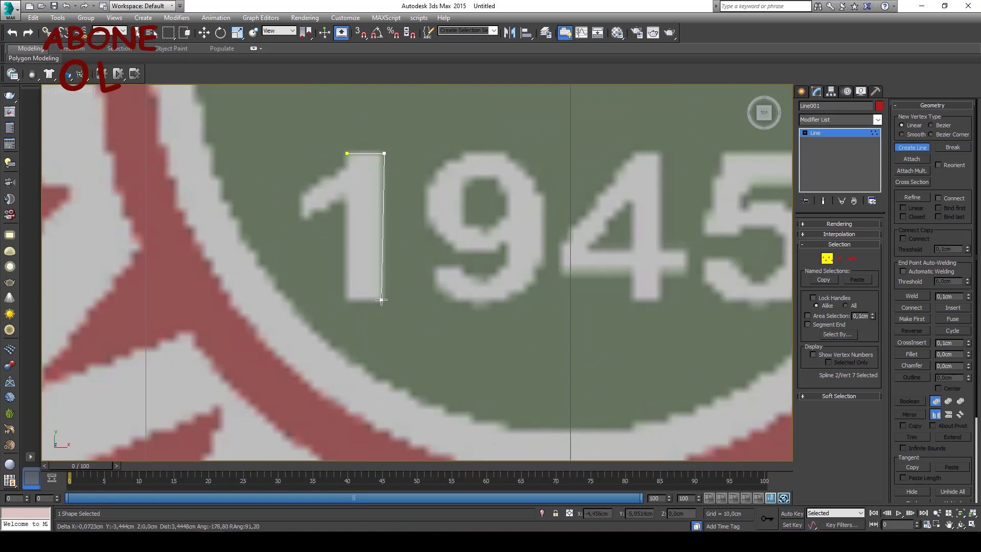
pyautogui.click(303, 221)
pyautogui.click(301, 195)
pyautogui.click(347, 169)
pyautogui.click(467, 302)
# Trace the 9's outer shape and its inner hole as two closed splines
pyautogui.moveTo(503, 244); pyautogui.dragTo(488, 280)
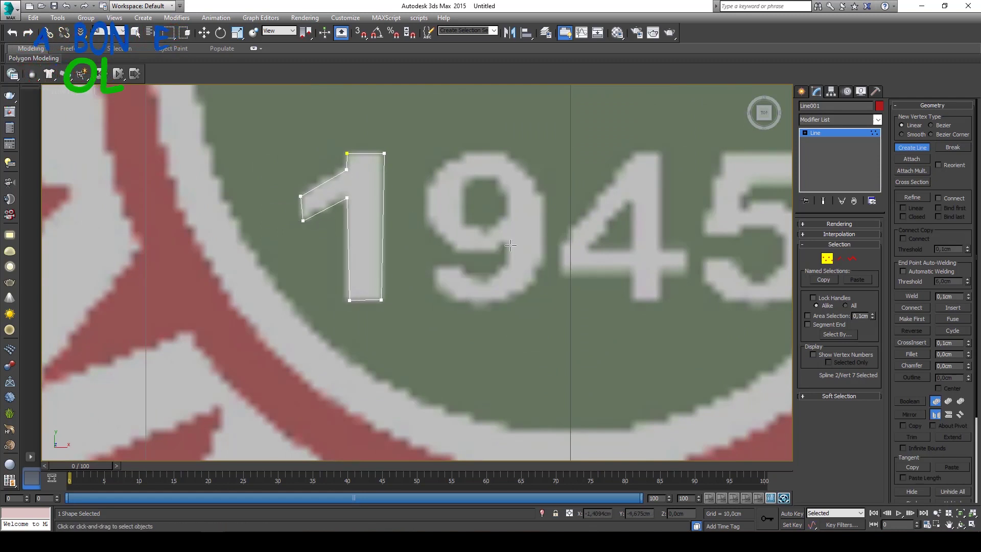
pyautogui.click(511, 166)
pyautogui.click(460, 252)
pyautogui.click(503, 245)
pyautogui.click(470, 301)
pyautogui.scroll(4, 465, 204)
pyautogui.click(470, 167)
pyautogui.click(547, 269)
pyautogui.click(469, 167)
pyautogui.click(468, 302)
# Outline the digit 4, including its crossbar, as a closed spline
pyautogui.scroll(-4, 460, 214)
pyautogui.click(506, 256)
pyautogui.click(506, 283)
pyautogui.click(575, 282)
pyautogui.click(605, 308)
pyautogui.click(630, 278)
pyautogui.click(600, 162)
pyautogui.click(506, 256)
pyautogui.click(469, 301)
# Trace the digit 5 with a closed outline around its top and bowl
pyautogui.click(755, 162)
pyautogui.click(692, 197)
pyautogui.click(765, 253)
pyautogui.click(688, 311)
pyautogui.click(648, 269)
pyautogui.click(730, 268)
pyautogui.click(692, 234)
pyautogui.click(679, 243)
pyautogui.click(647, 245)
pyautogui.click(670, 163)
pyautogui.click(755, 162)
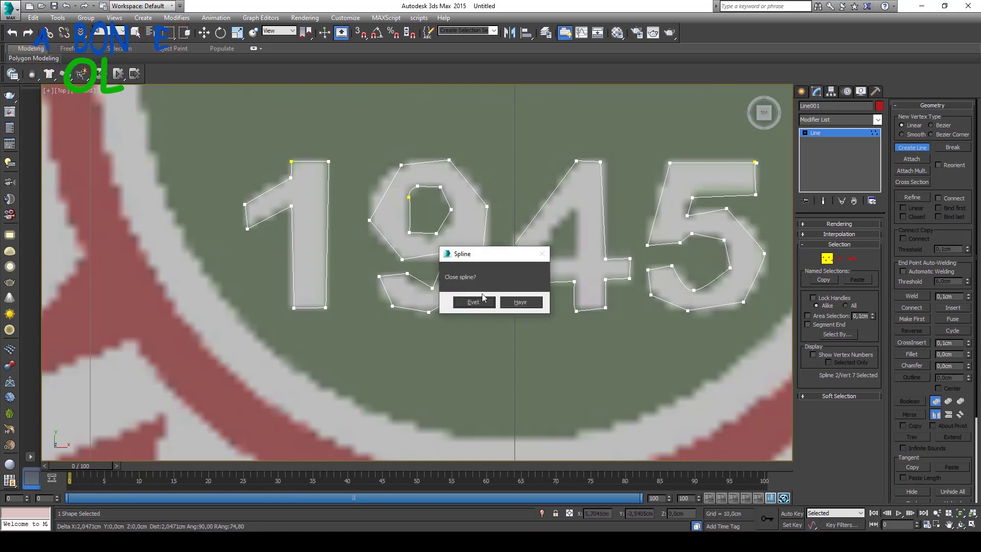
pyautogui.click(469, 302)
pyautogui.rightClick(261, 183)
# Set the 9's vertices to Smooth, then select vertex groups on the 5
pyautogui.moveTo(339, 121); pyautogui.dragTo(470, 310)
pyautogui.rightClick(408, 209)
pyautogui.click(392, 156)
pyautogui.rightClick(507, 221)
pyautogui.click(517, 225)
pyautogui.moveTo(671, 116); pyautogui.dragTo(582, 112, button='middle')
pyautogui.moveTo(547, 123); pyautogui.dragTo(651, 176)
pyautogui.click(574, 190)
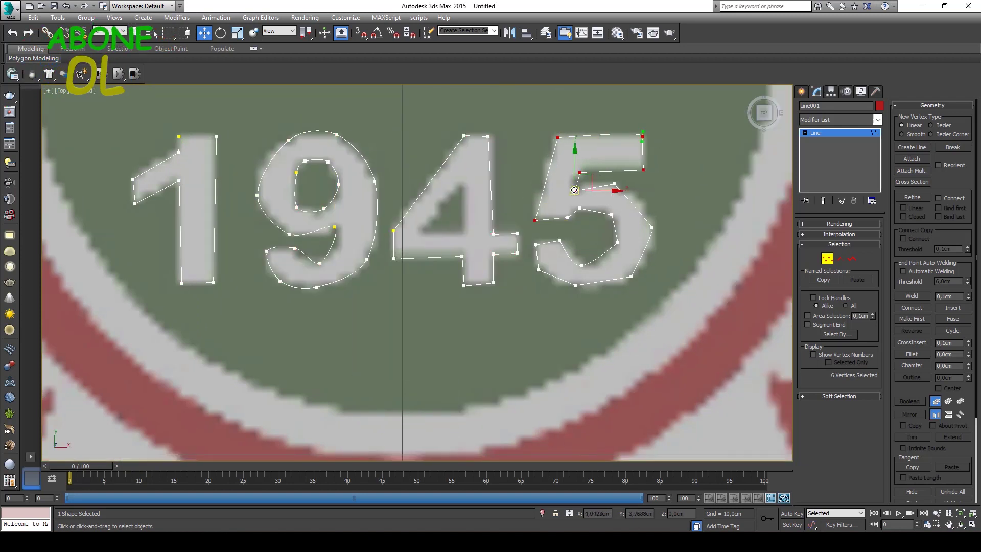
pyautogui.click(614, 183)
pyautogui.moveTo(669, 211); pyautogui.dragTo(585, 276)
pyautogui.rightClick(613, 186)
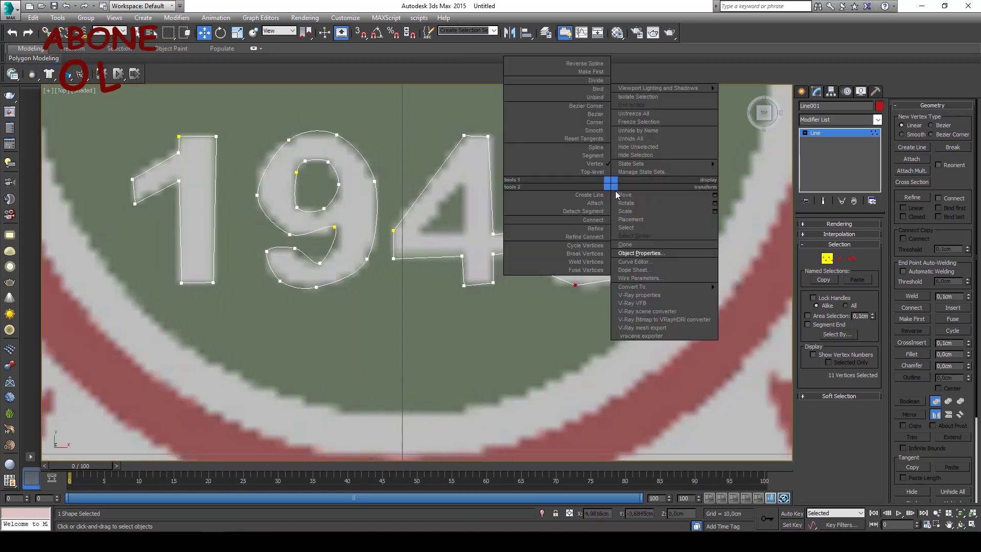
# Refine the 9's outline, adding a vertex and moving vertices to fit its curve
pyautogui.click(603, 181)
pyautogui.scroll(3, 403, 245)
pyautogui.click(372, 199)
pyautogui.moveTo(433, 253); pyautogui.dragTo(439, 252)
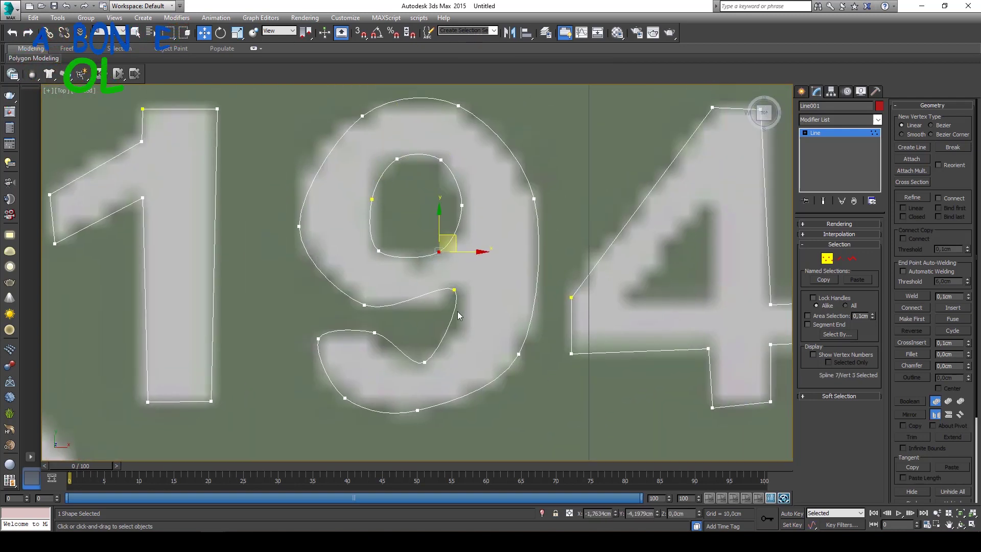
pyautogui.click(913, 197)
pyautogui.moveTo(424, 363)
pyautogui.mouseDown()
pyautogui.moveTo(453, 348)
pyautogui.moveTo(400, 361)
pyautogui.mouseUp()
pyautogui.click(409, 341)
pyautogui.moveTo(455, 290); pyautogui.dragTo(460, 286)
pyautogui.moveTo(364, 305); pyautogui.dragTo(379, 306)
pyautogui.scroll(-3, 383, 230)
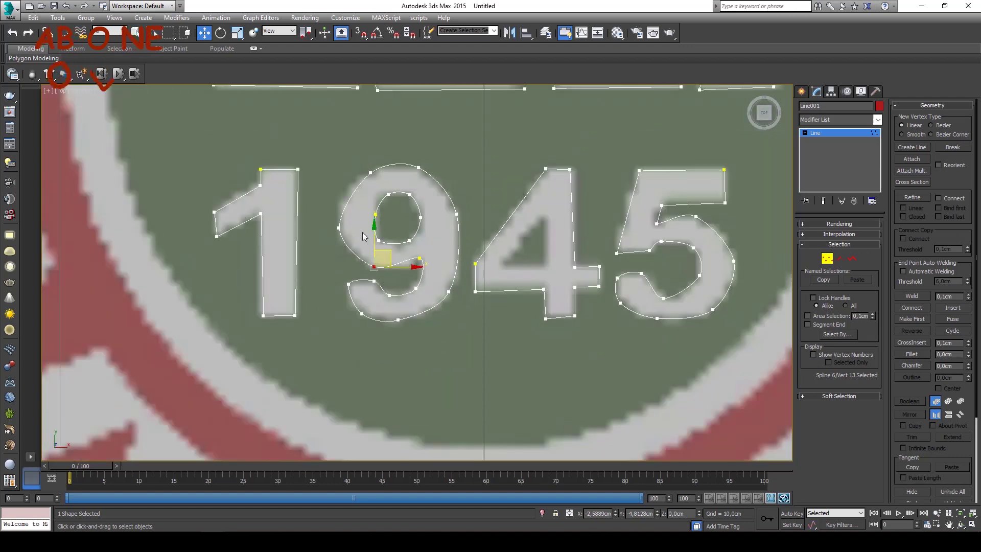
# Select vertices on the 9's inner and outer loops and the top of the 4
pyautogui.click(360, 176)
pyautogui.click(378, 214)
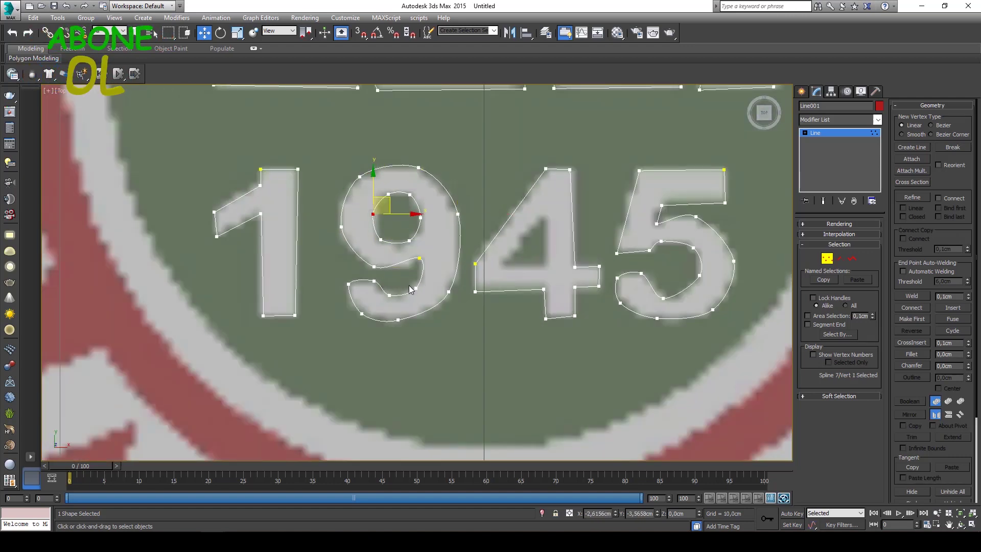
pyautogui.scroll(3, 410, 289)
pyautogui.rightClick(417, 225)
pyautogui.click(415, 223)
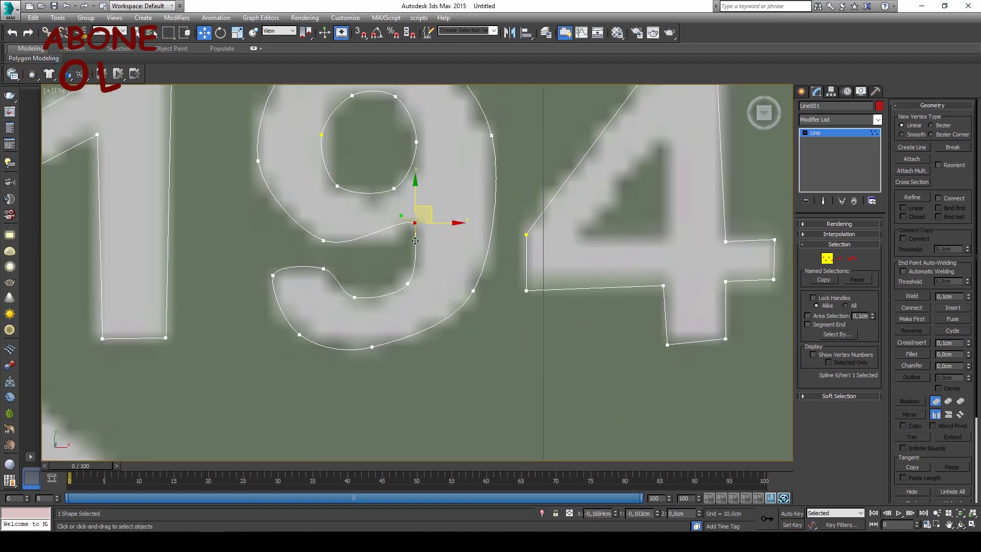
pyautogui.scroll(-3, 357, 281)
pyautogui.scroll(4, 519, 208)
pyautogui.click(438, 169)
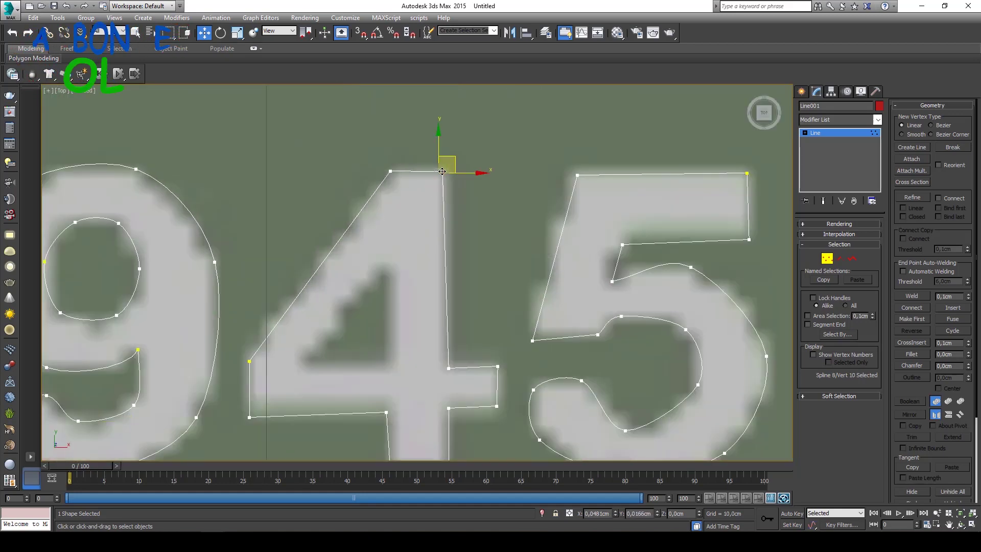
pyautogui.scroll(-1, 469, 206)
pyautogui.scroll(2, 470, 206)
# Make the 5's lower-left vertex a Corner and move it up onto the digit
pyautogui.click(496, 219)
pyautogui.click(506, 331)
pyautogui.click(446, 281)
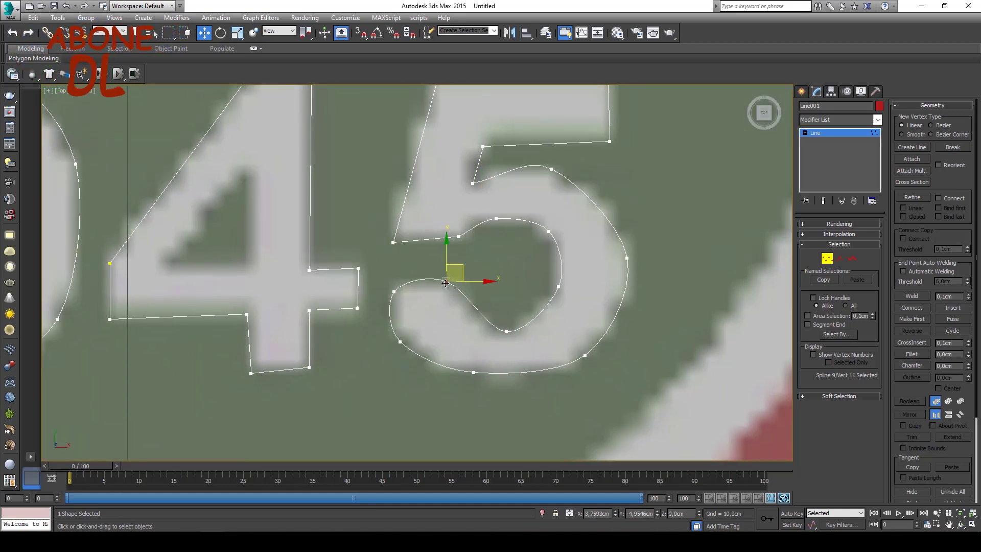
pyautogui.click(394, 292)
pyautogui.rightClick(394, 292)
pyautogui.click(358, 255)
pyautogui.rightClick(396, 289)
pyautogui.click(358, 255)
pyautogui.moveTo(408, 294); pyautogui.dragTo(408, 283)
# Change the 5's curve vertex type and move its lower and upper-right curve vertices down-right
pyautogui.rightClick(445, 279)
pyautogui.click(388, 317)
pyautogui.click(400, 342)
pyautogui.moveTo(401, 342); pyautogui.dragTo(414, 350)
pyautogui.click(627, 258)
pyautogui.moveTo(551, 168); pyautogui.dragTo(573, 182)
# Select the 5's right and lower-left curve vertices to check the bowl's fit
pyautogui.click(627, 258)
pyautogui.scroll(-4, 376, 266)
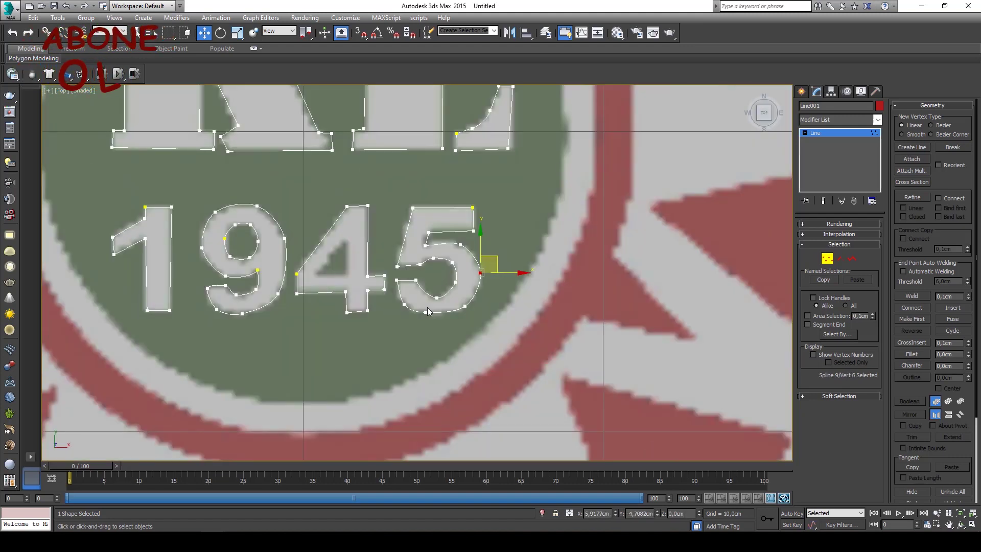
pyautogui.scroll(2, 448, 307)
pyautogui.click(403, 296)
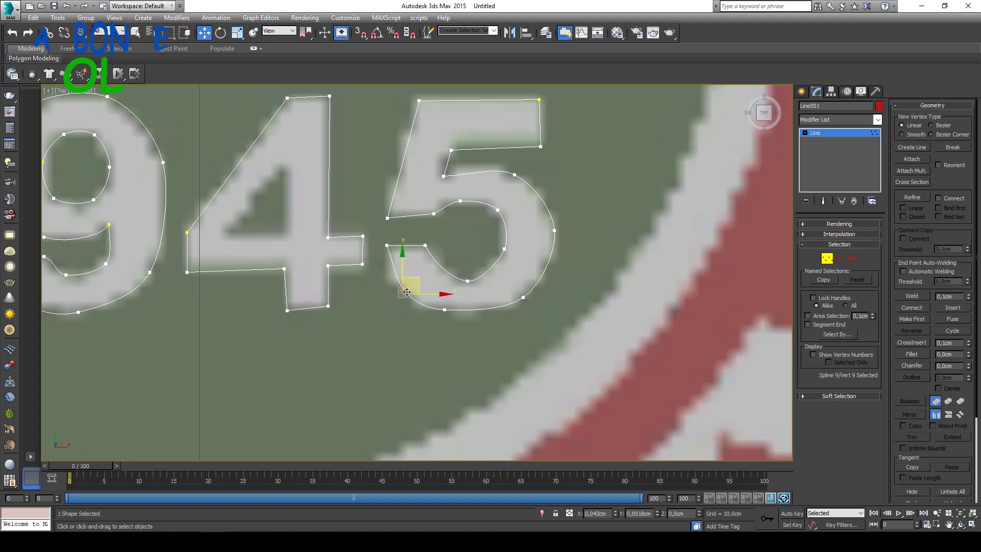
pyautogui.scroll(-3, 435, 266)
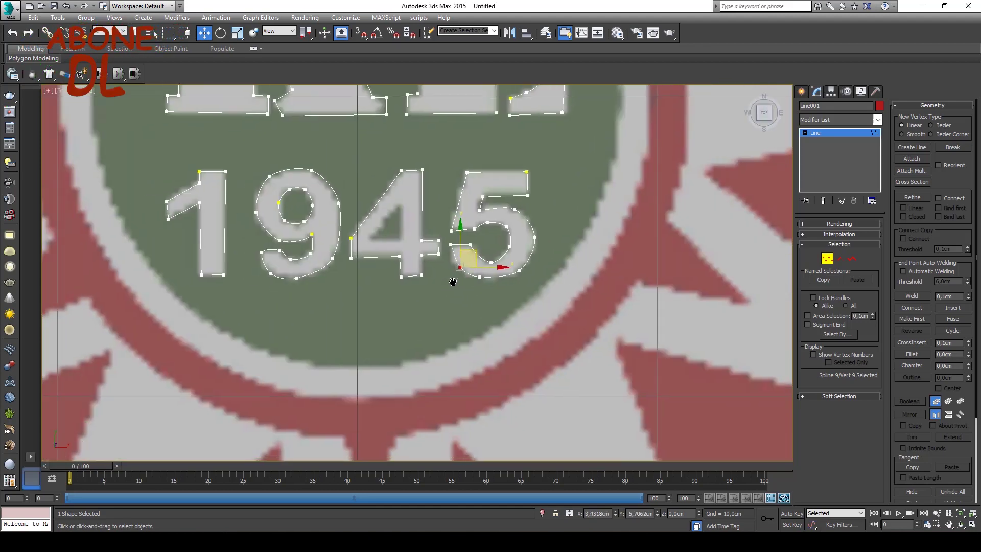
pyautogui.scroll(-3, 445, 286)
pyautogui.scroll(1, 438, 296)
pyautogui.scroll(-3, 466, 296)
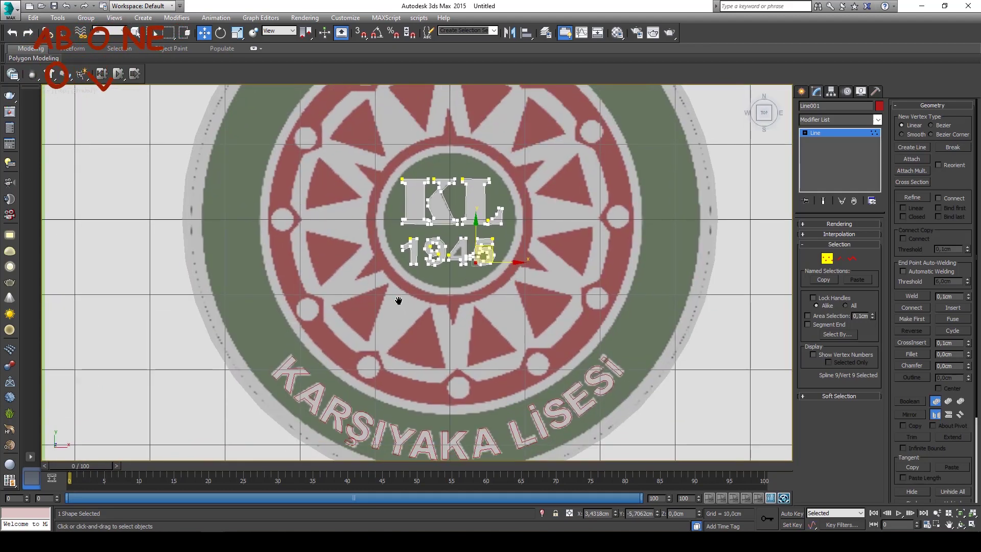
# Attach the KARŞIYAKA LİSESİ and İZMİR text splines to Line001
pyautogui.scroll(-2, 400, 305)
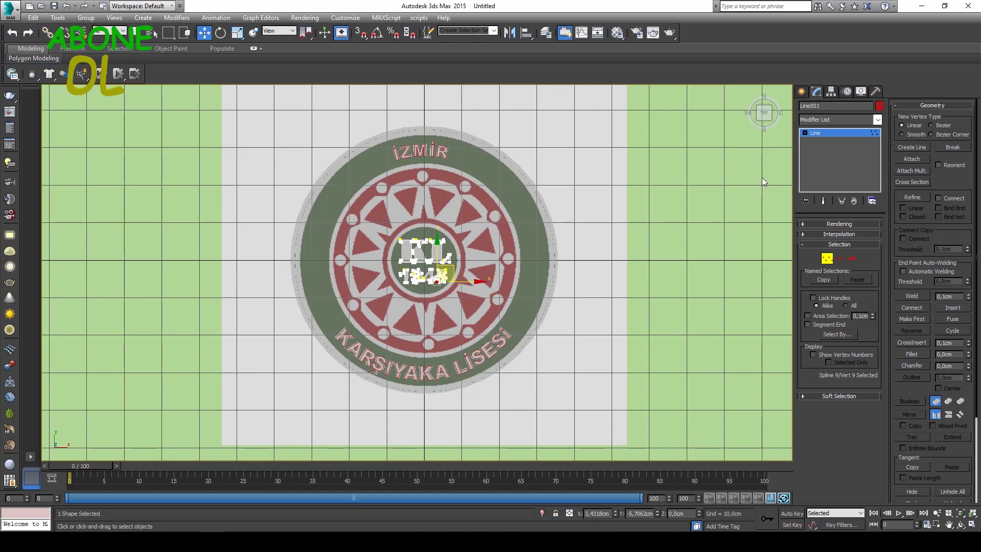
pyautogui.scroll(3, 431, 324)
pyautogui.click(909, 160)
pyautogui.scroll(2, 500, 394)
pyautogui.scroll(2, 501, 394)
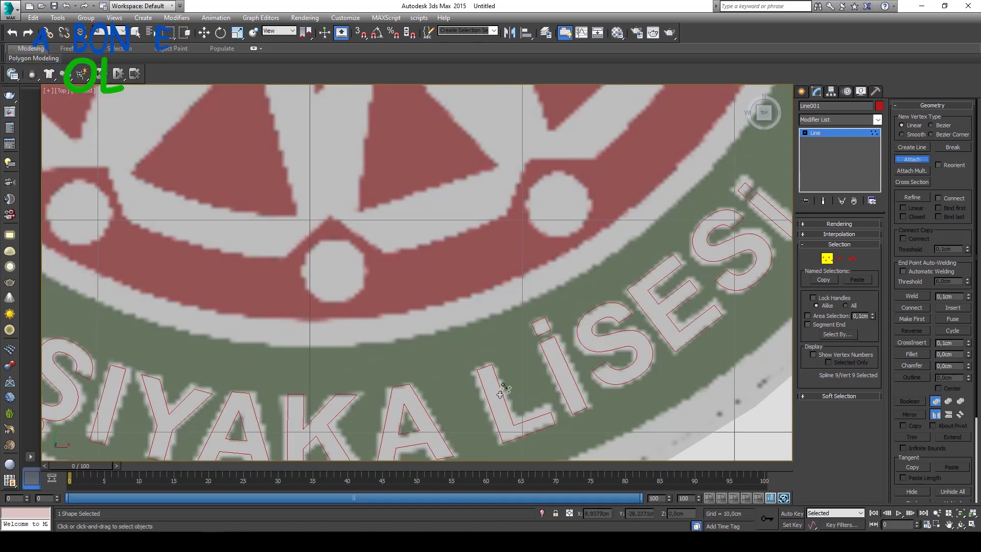
pyautogui.scroll(-2, 499, 393)
pyautogui.scroll(-2, 467, 363)
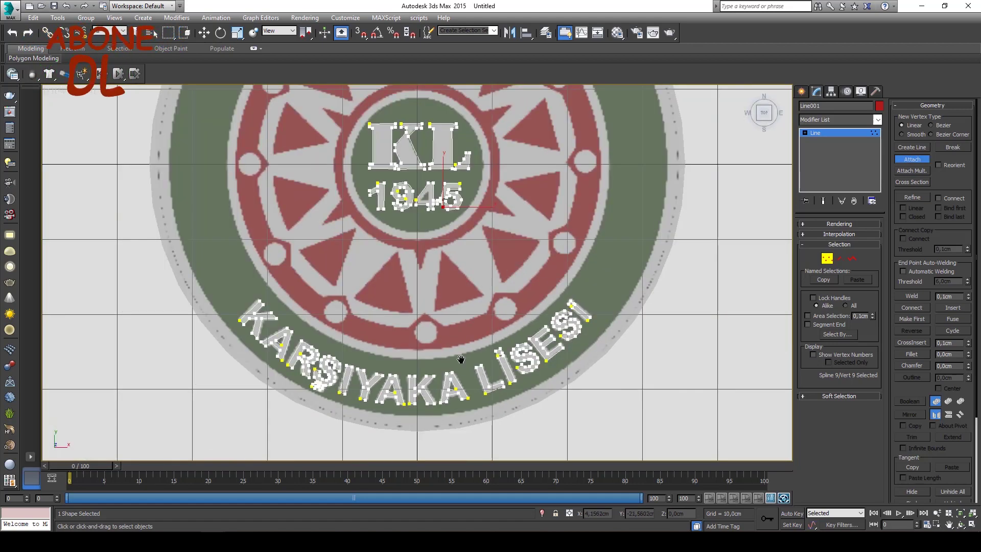
pyautogui.scroll(-2, 467, 373)
pyautogui.press('w')
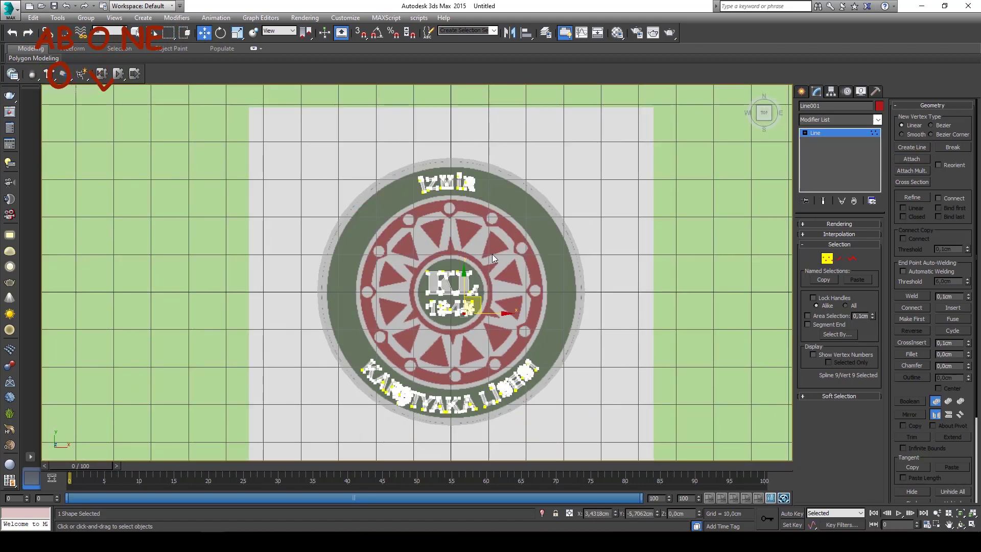
pyautogui.scroll(3, 492, 254)
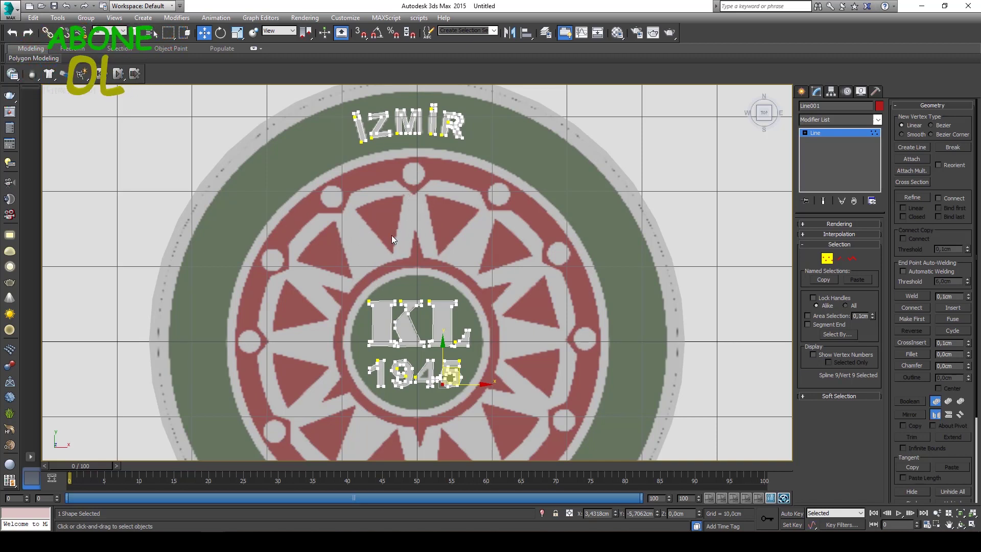
# Pan the emblem up to İZMİR and begin a new line spline
pyautogui.moveTo(410, 257); pyautogui.dragTo(410, 236, button='middle')
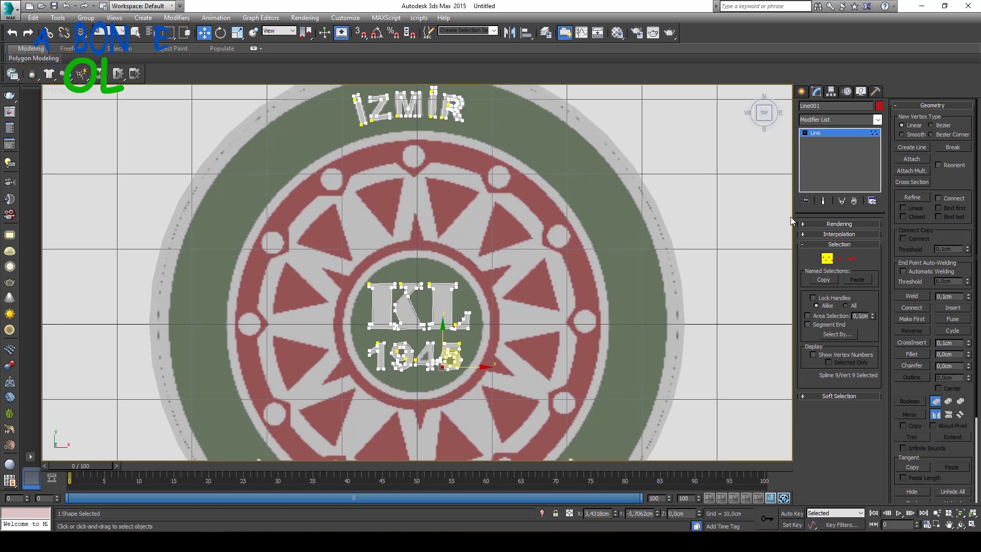
pyautogui.click(900, 148)
pyautogui.scroll(4, 358, 200)
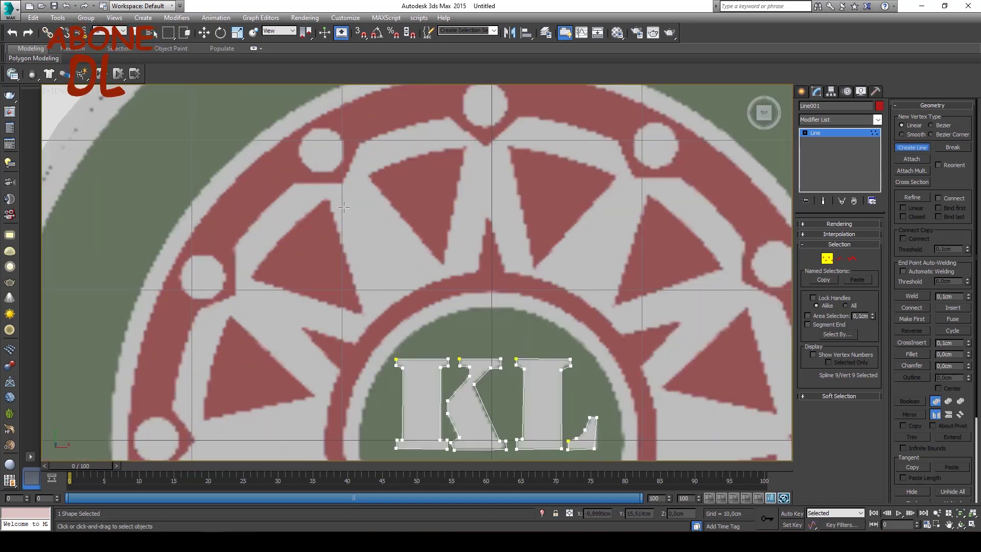
# Outline the two red triangles above KL as closed three-corner splines
pyautogui.moveTo(399, 190); pyautogui.dragTo(373, 230, button='middle')
pyautogui.click(343, 215)
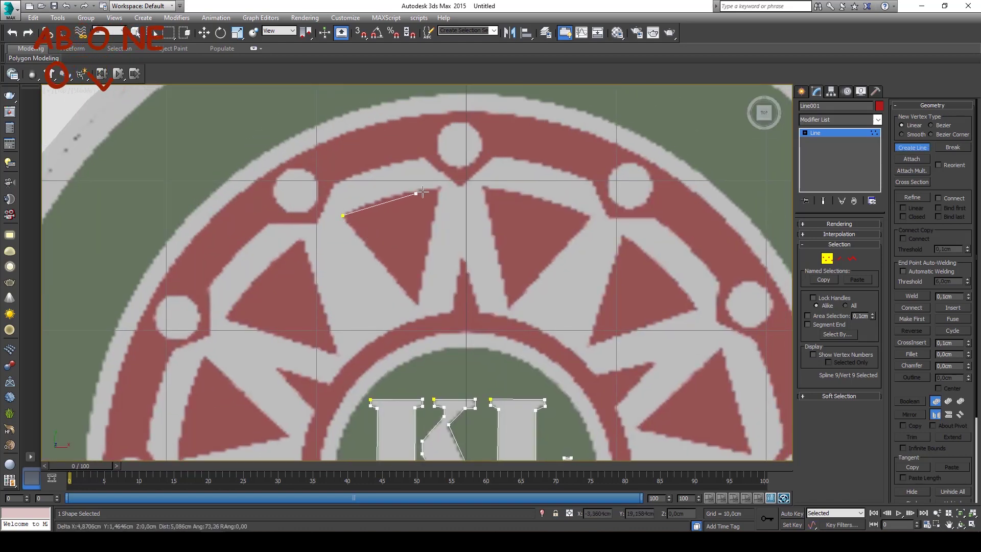
pyautogui.click(436, 188)
pyautogui.click(423, 237)
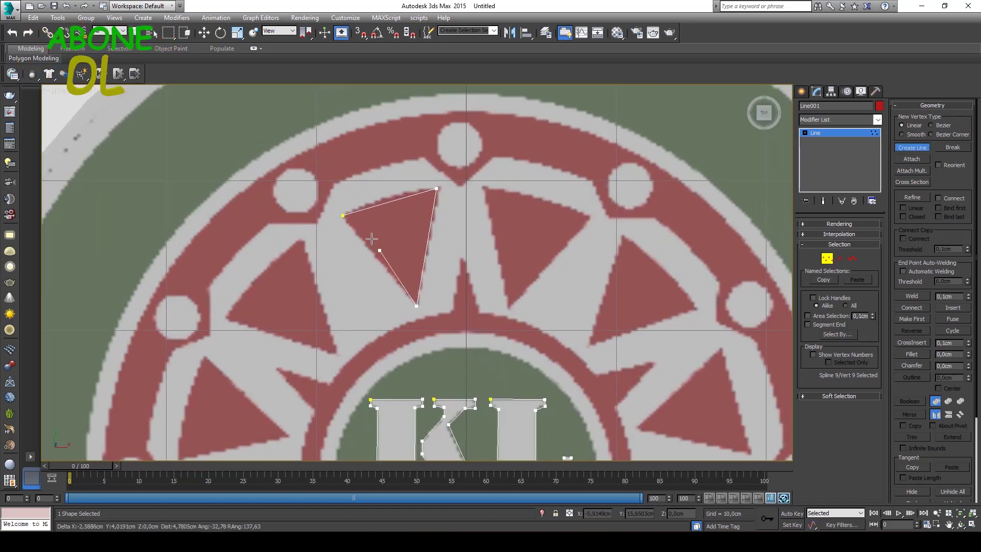
pyautogui.click(343, 216)
pyautogui.click(479, 299)
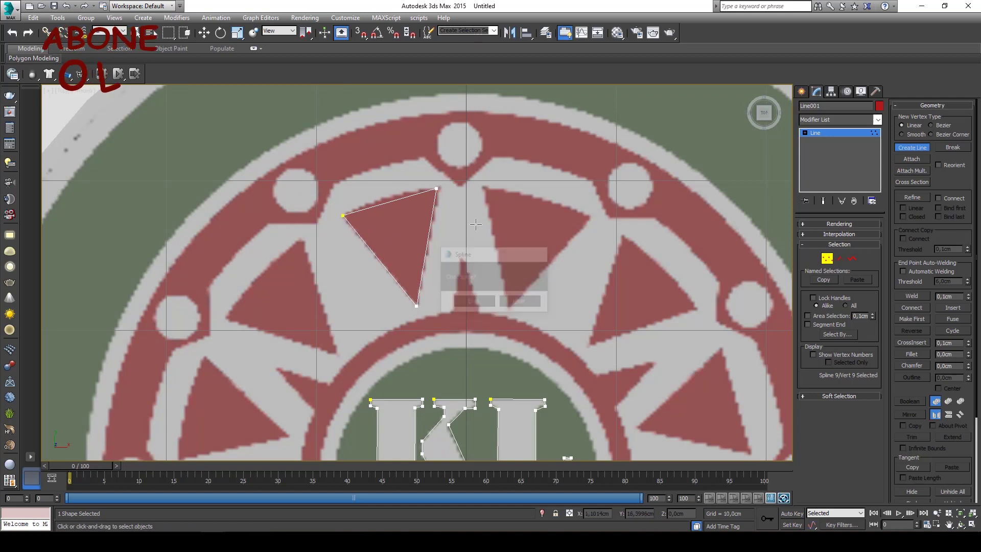
pyautogui.click(483, 188)
pyautogui.click(501, 299)
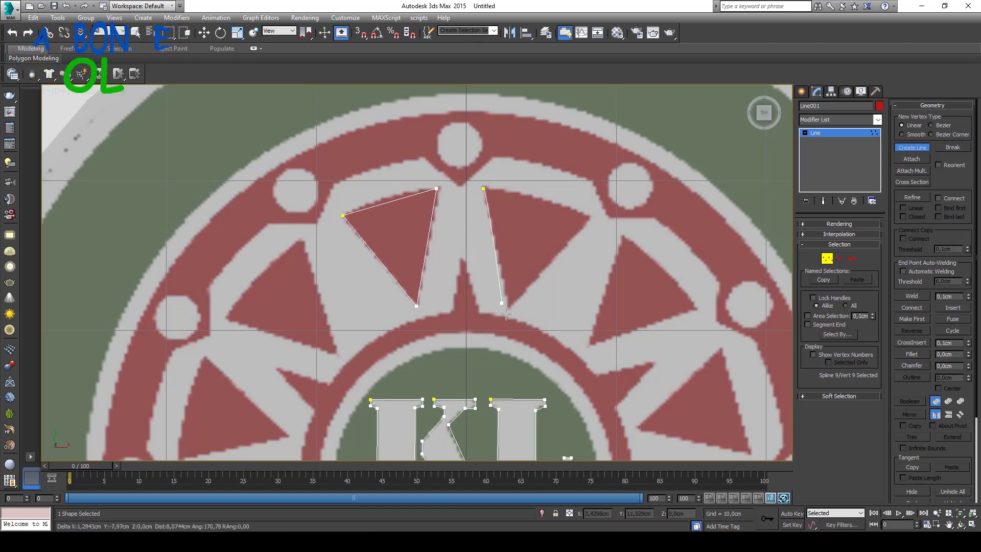
pyautogui.click(590, 219)
pyautogui.click(483, 188)
pyautogui.click(475, 300)
# Outline the next two red triangles along the right side of the ring
pyautogui.click(622, 236)
pyautogui.click(603, 308)
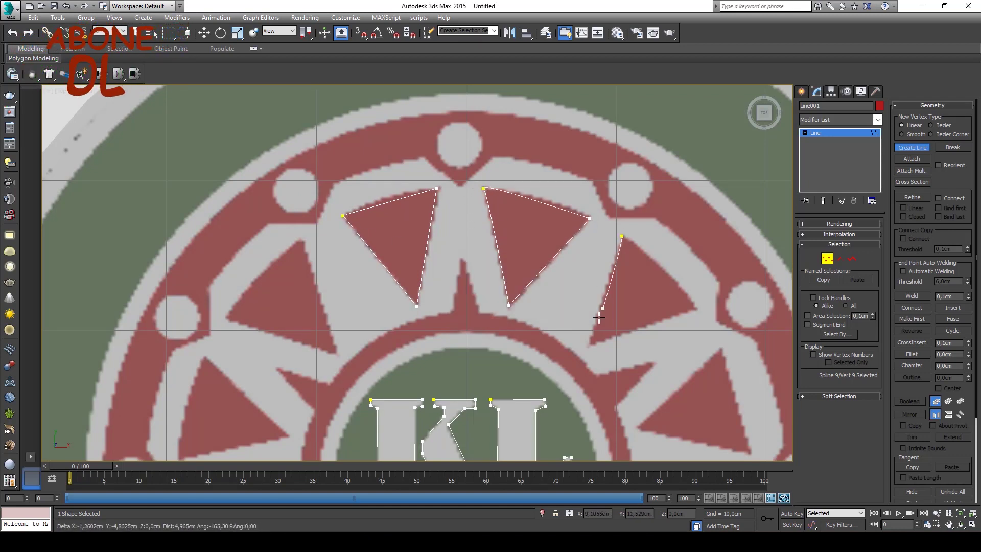
pyautogui.moveTo(639, 254); pyautogui.dragTo(632, 215, button='middle')
pyautogui.click(519, 277)
pyautogui.click(601, 202)
pyautogui.click(631, 309)
pyautogui.click(519, 277)
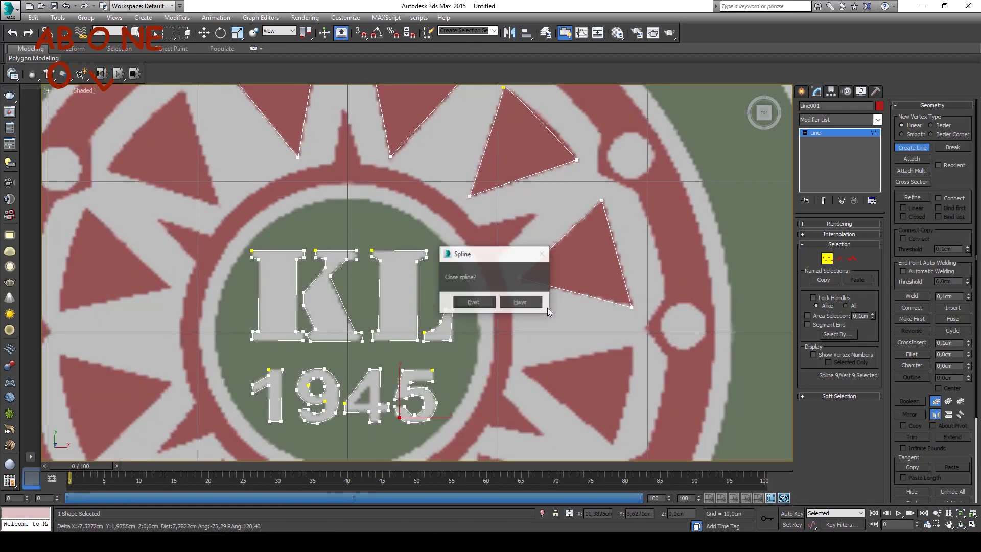
pyautogui.click(517, 300)
pyautogui.click(609, 271)
pyautogui.click(586, 371)
pyautogui.click(498, 295)
# Outline the red triangles on the lower part of the ring as closed splines
pyautogui.moveTo(519, 301); pyautogui.dragTo(514, 123, button='middle')
pyautogui.click(449, 203)
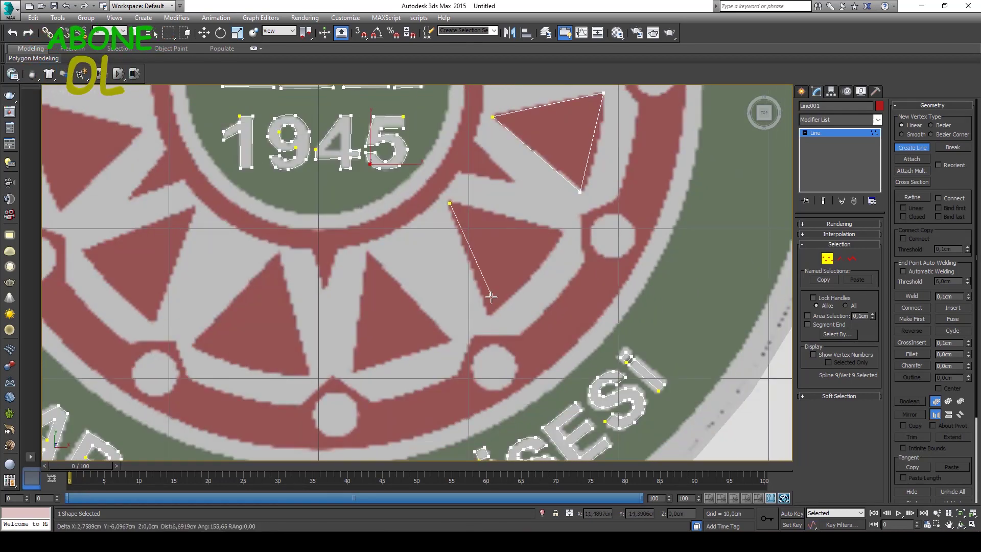
pyautogui.click(451, 201)
pyautogui.click(468, 307)
pyautogui.click(450, 340)
pyautogui.click(468, 302)
pyautogui.moveTo(357, 307); pyautogui.dragTo(543, 201, button='middle')
pyautogui.click(509, 303)
pyautogui.click(390, 271)
pyautogui.moveTo(362, 238); pyautogui.dragTo(454, 322, button='middle')
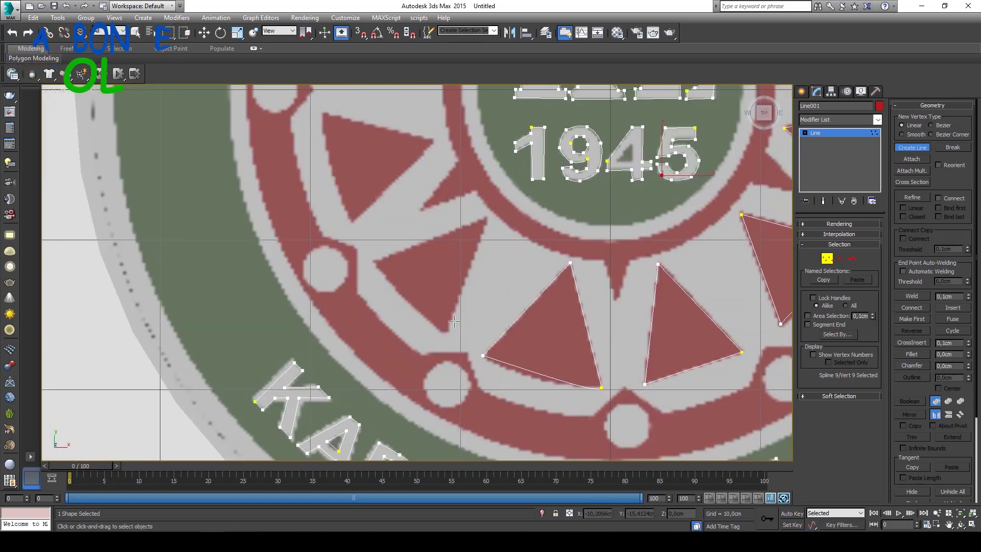
pyautogui.click(383, 260)
pyautogui.click(445, 332)
# Outline the remaining red triangles on the left of the ring, then exit line drawing
pyautogui.click(468, 301)
pyautogui.moveTo(358, 154); pyautogui.dragTo(416, 261, button='middle')
pyautogui.click(383, 221)
pyautogui.click(407, 327)
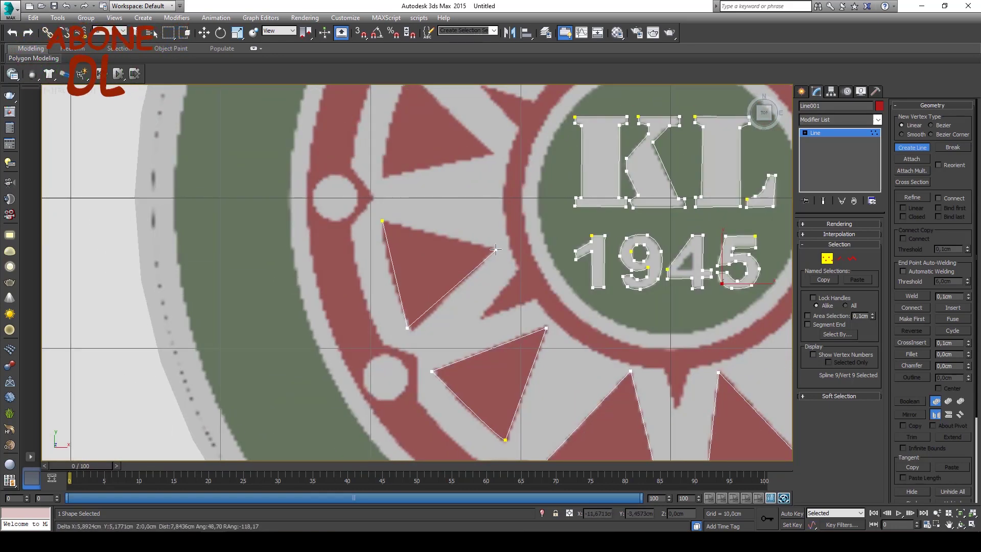
pyautogui.moveTo(398, 155); pyautogui.dragTo(424, 279, button='middle')
pyautogui.click(408, 301)
pyautogui.click(407, 301)
pyautogui.click(467, 302)
pyautogui.moveTo(460, 161); pyautogui.dragTo(414, 288, button='middle')
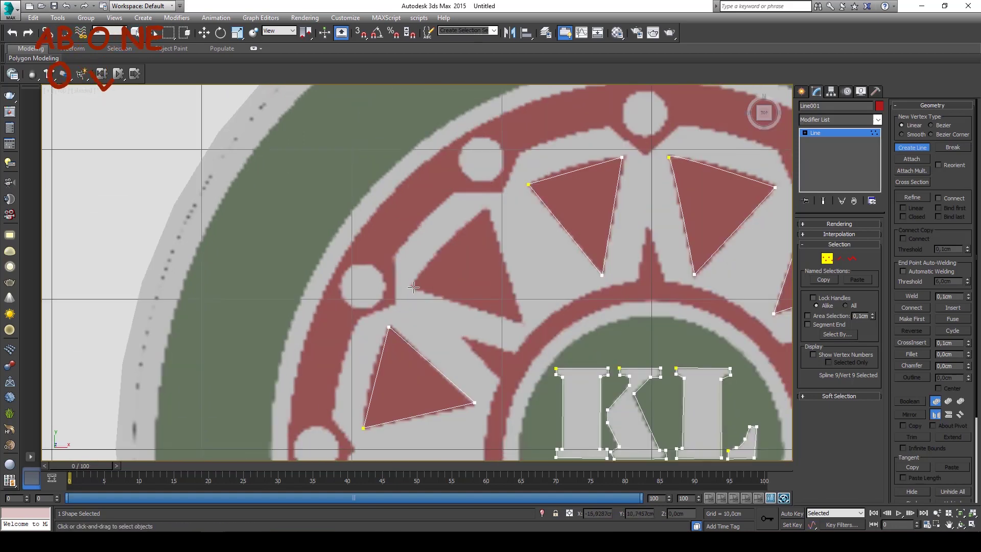
pyautogui.scroll(-5, 538, 227)
pyautogui.scroll(5, 405, 278)
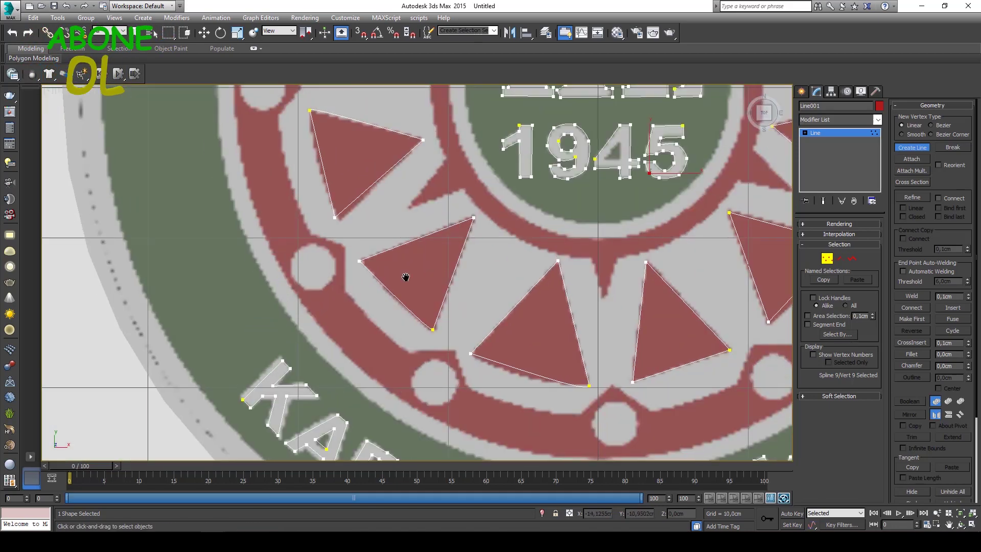
pyautogui.press('w')
# Start a new line tracing the grey star band's outline through its first six corners
pyautogui.click(341, 157)
pyautogui.scroll(-3, 510, 277)
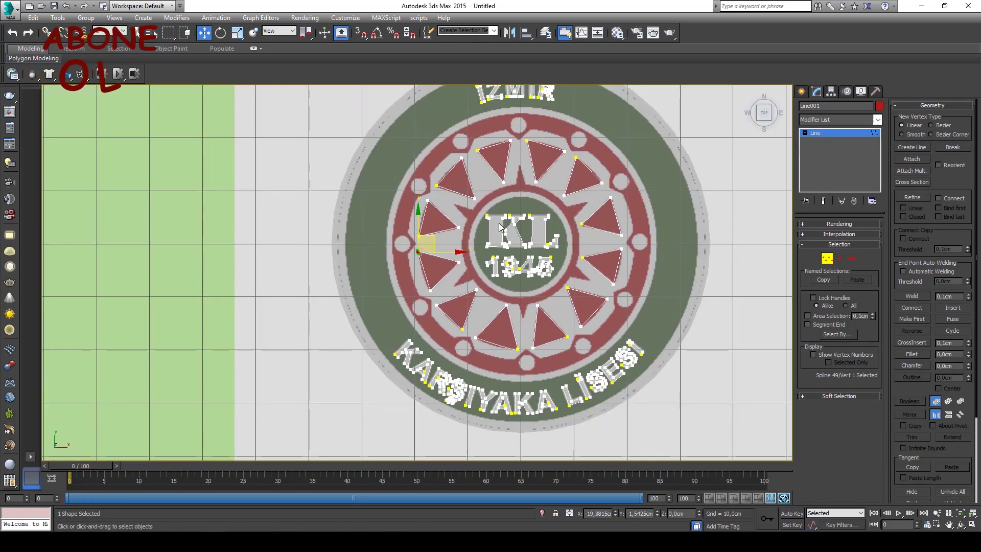
pyautogui.click(913, 148)
pyautogui.scroll(5, 455, 148)
pyautogui.click(445, 253)
pyautogui.click(505, 190)
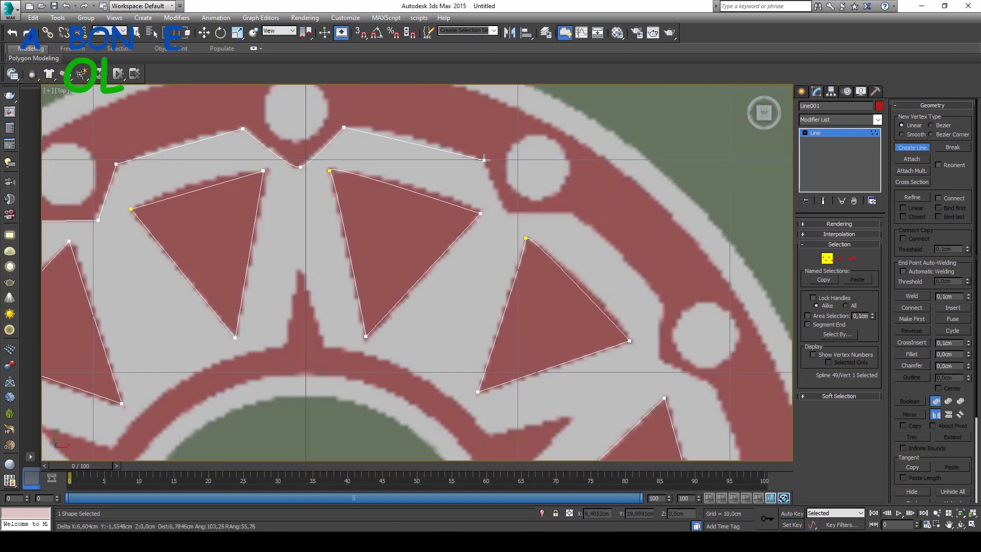
pyautogui.click(509, 214)
pyautogui.click(570, 211)
pyautogui.click(663, 304)
pyautogui.click(658, 356)
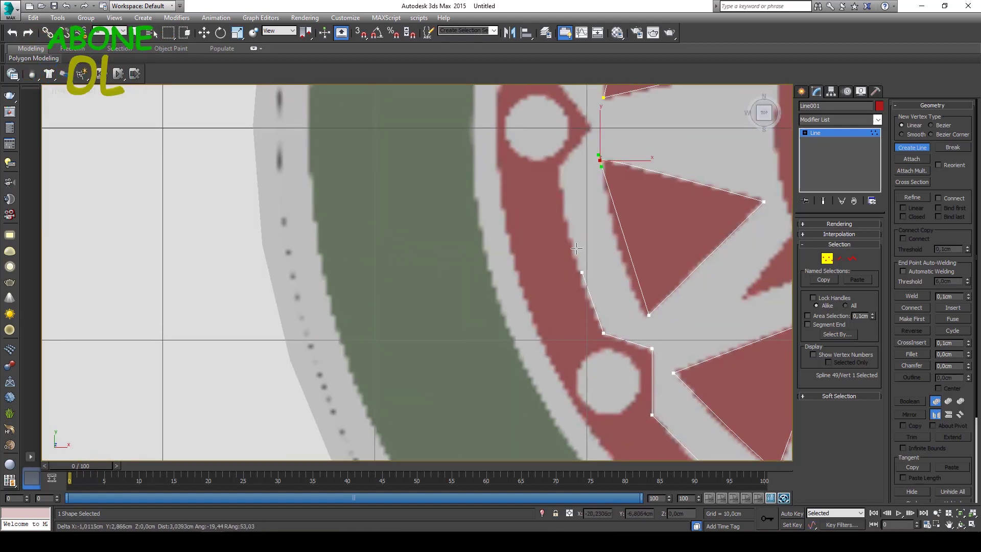
pyautogui.scroll(-3, 595, 117)
pyautogui.scroll(-2, 563, 356)
pyautogui.scroll(-2, 564, 356)
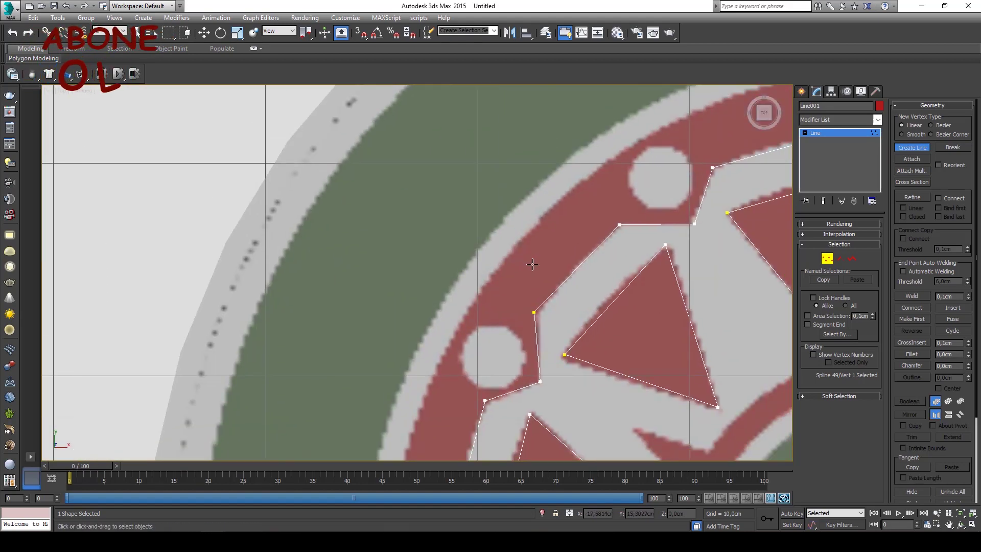
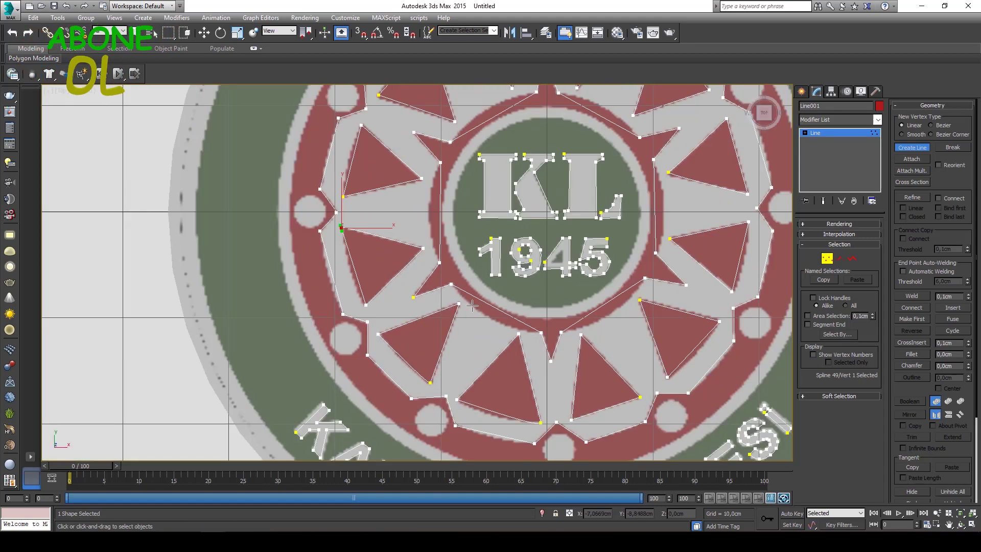
pyautogui.scroll(-2, 438, 323)
# Insert an extra vertex on the inner ring segment of the emblem outline with Refine
pyautogui.scroll(2, 481, 332)
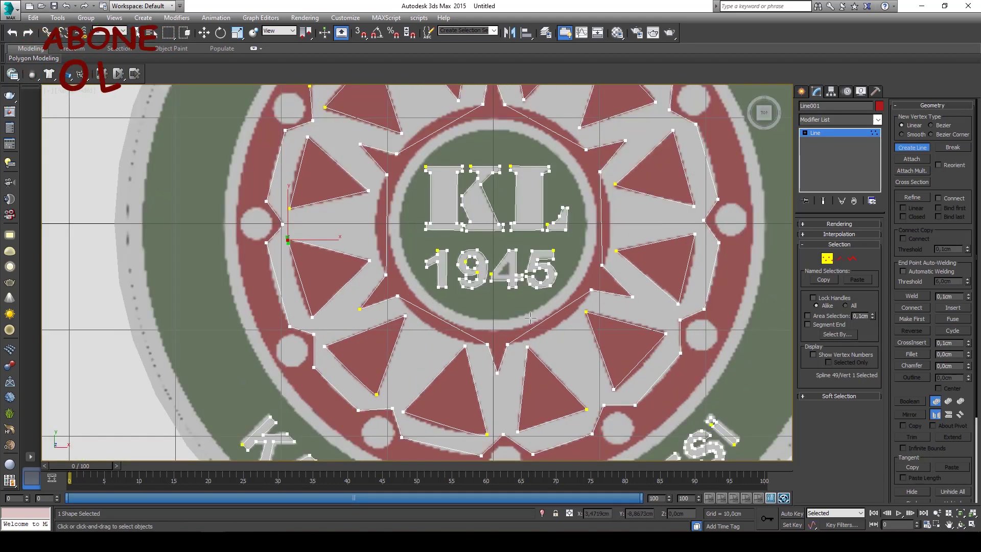
pyautogui.press('w')
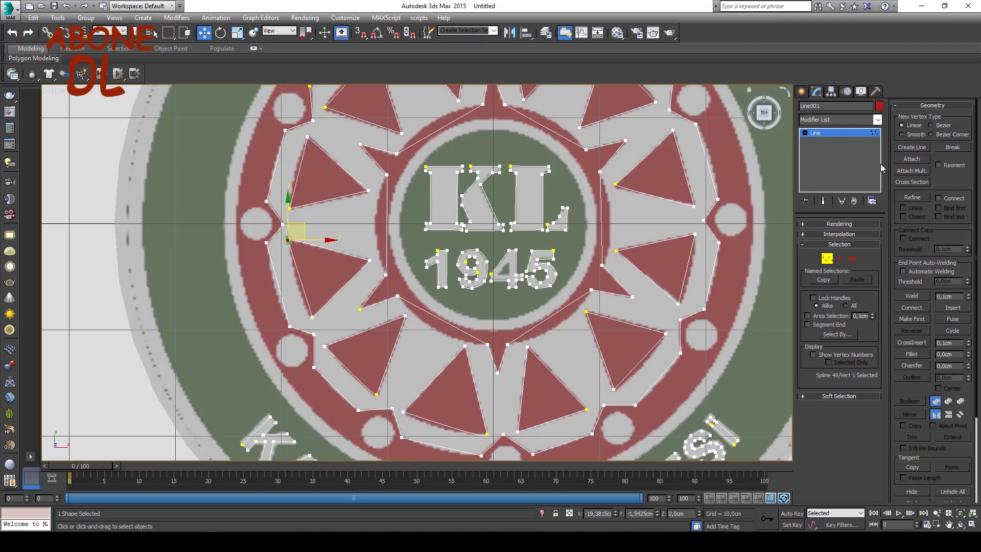
pyautogui.click(913, 199)
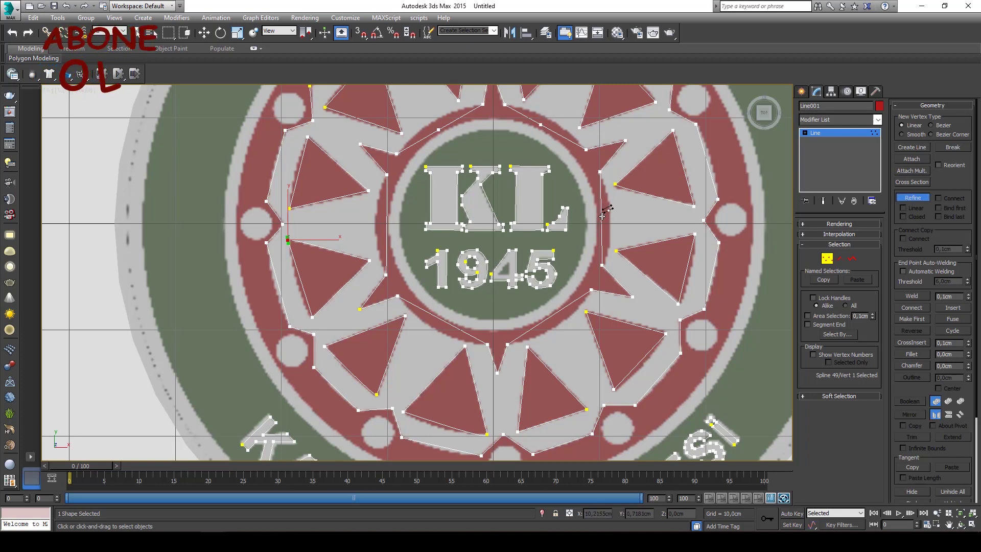
pyautogui.click(386, 219)
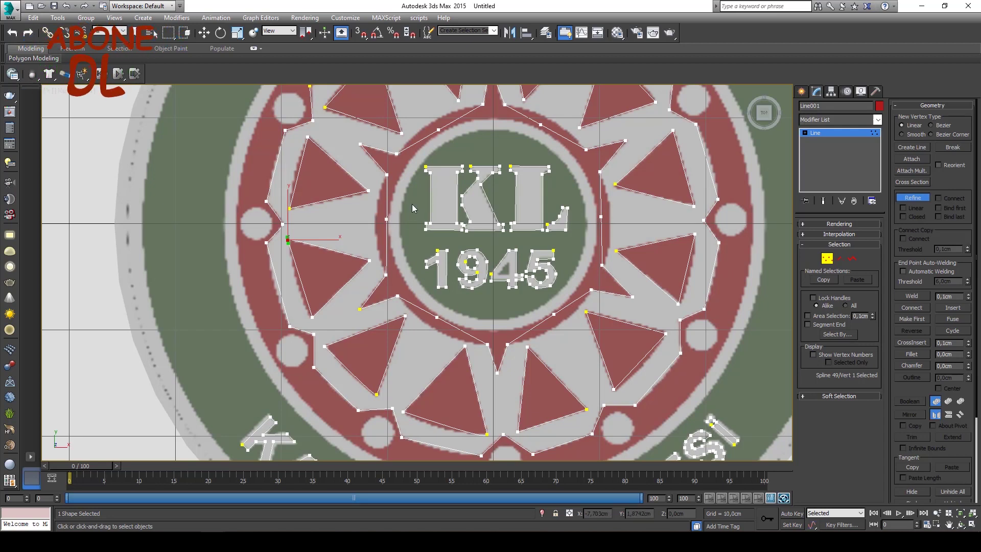
pyautogui.rightClick(389, 217)
pyautogui.click(386, 219)
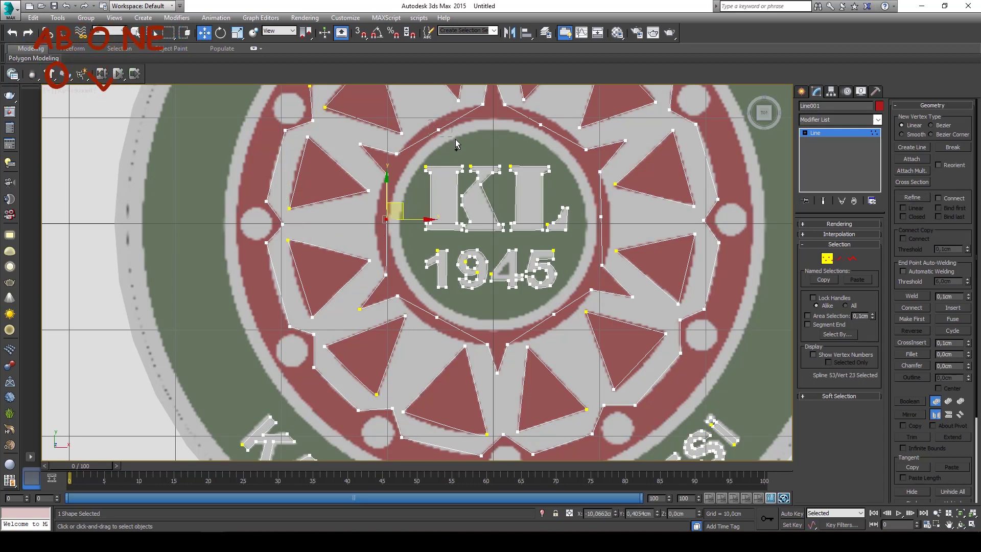
# Select the six outline vertices around the ring encircling KL 1945
pyautogui.moveTo(456, 144); pyautogui.dragTo(530, 125)
pyautogui.keyDown('ctrl'); pyautogui.click(542, 123); pyautogui.keyUp('ctrl')
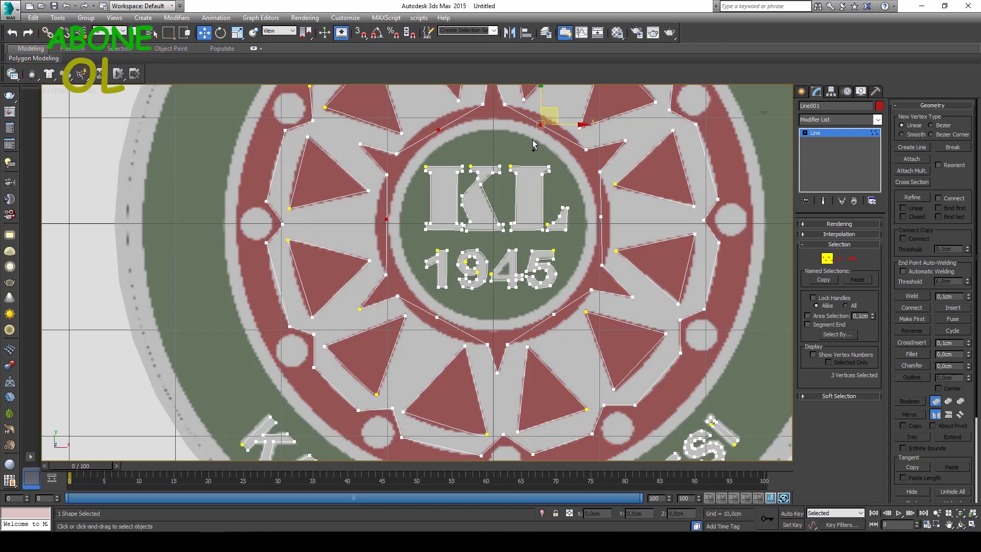
pyautogui.keyDown('ctrl'); pyautogui.click(601, 218); pyautogui.keyUp('ctrl')
pyautogui.keyDown('ctrl'); pyautogui.moveTo(556, 307); pyautogui.dragTo(541, 327); pyautogui.keyUp('ctrl')
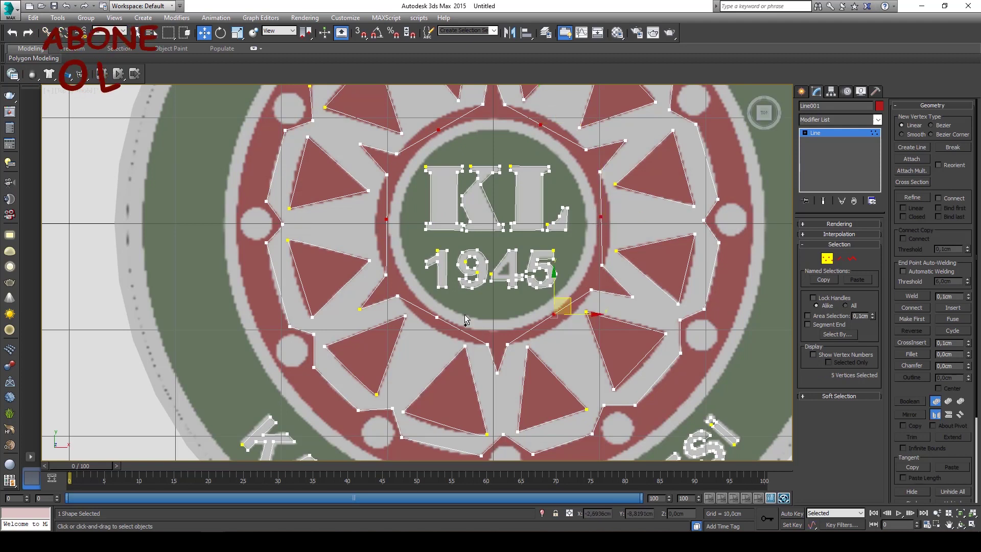
pyautogui.keyDown('ctrl'); pyautogui.click(437, 317); pyautogui.keyUp('ctrl')
pyautogui.rightClick(438, 313)
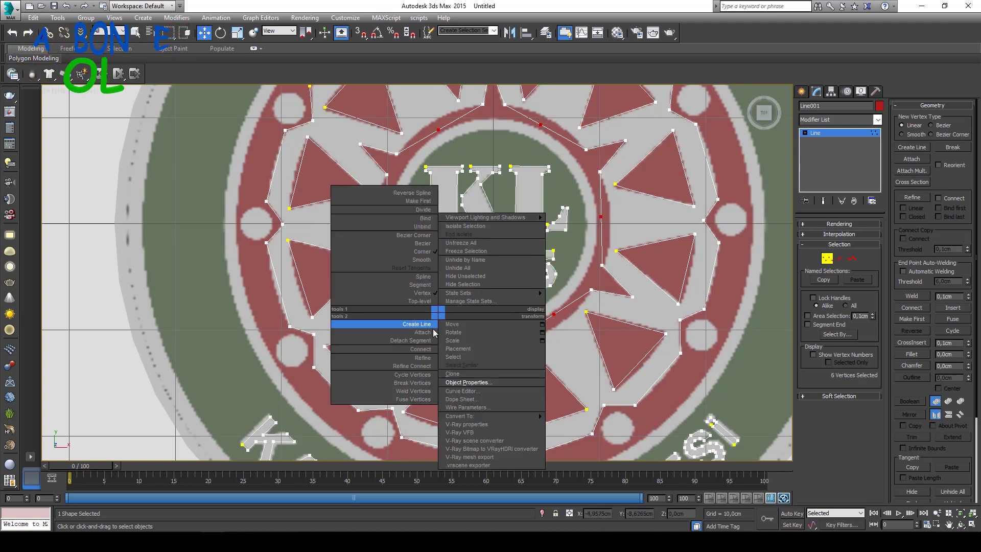
pyautogui.click(429, 266)
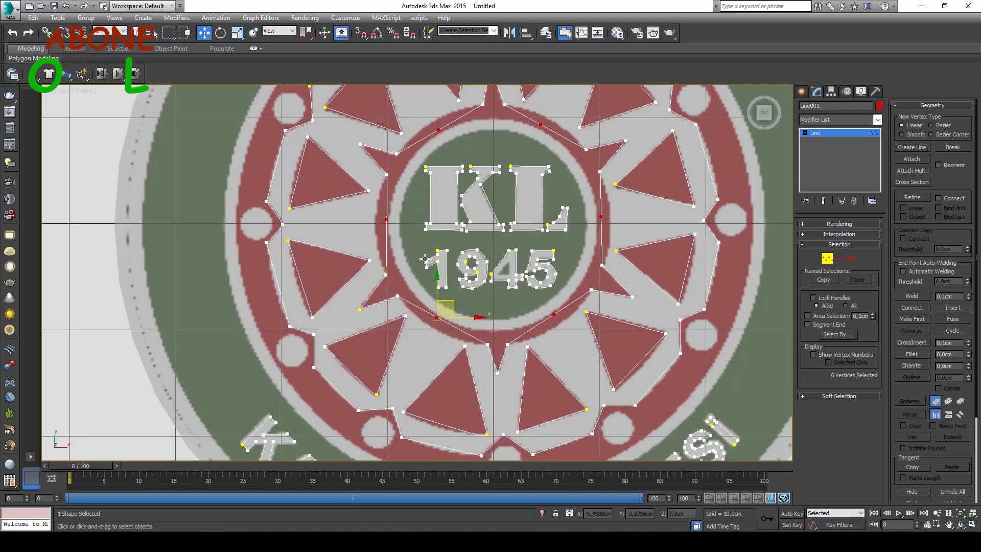
# Move each ring vertex onto the inner circle edge of the ring
pyautogui.moveTo(436, 317); pyautogui.dragTo(437, 330)
pyautogui.moveTo(552, 314); pyautogui.dragTo(553, 327)
pyautogui.click(601, 217)
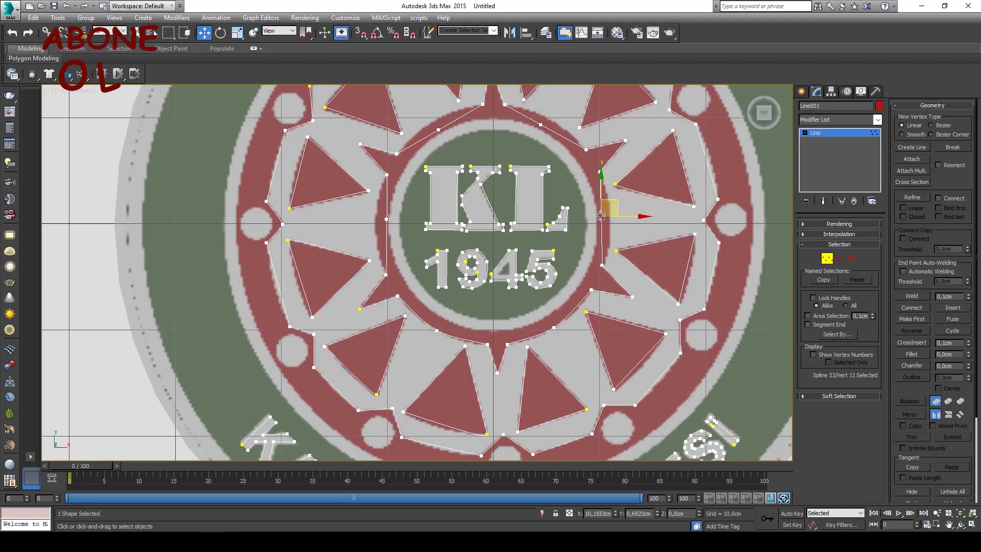
pyautogui.moveTo(610, 217); pyautogui.dragTo(618, 222)
pyautogui.click(542, 125)
pyautogui.moveTo(553, 118); pyautogui.dragTo(565, 114)
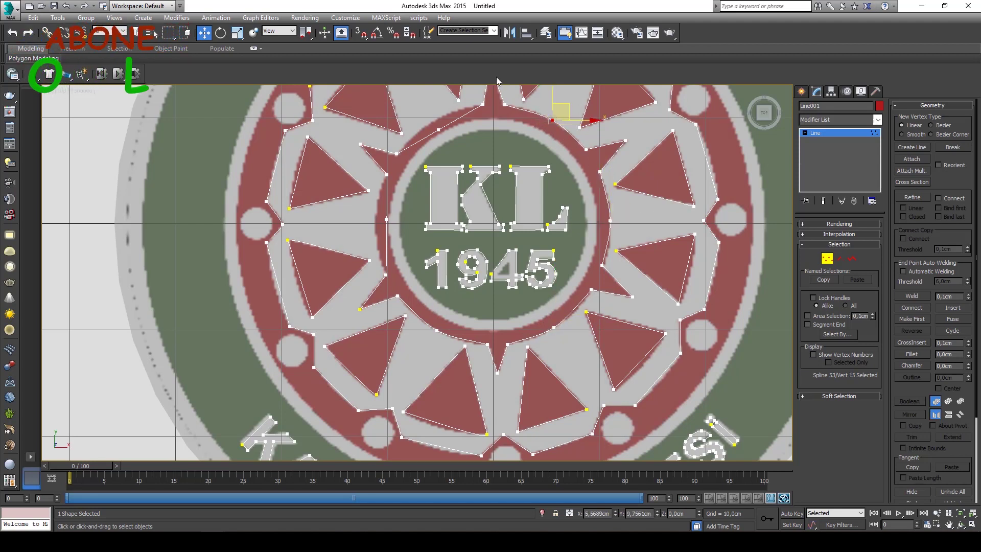
pyautogui.click(438, 127)
pyautogui.moveTo(434, 121); pyautogui.dragTo(428, 116)
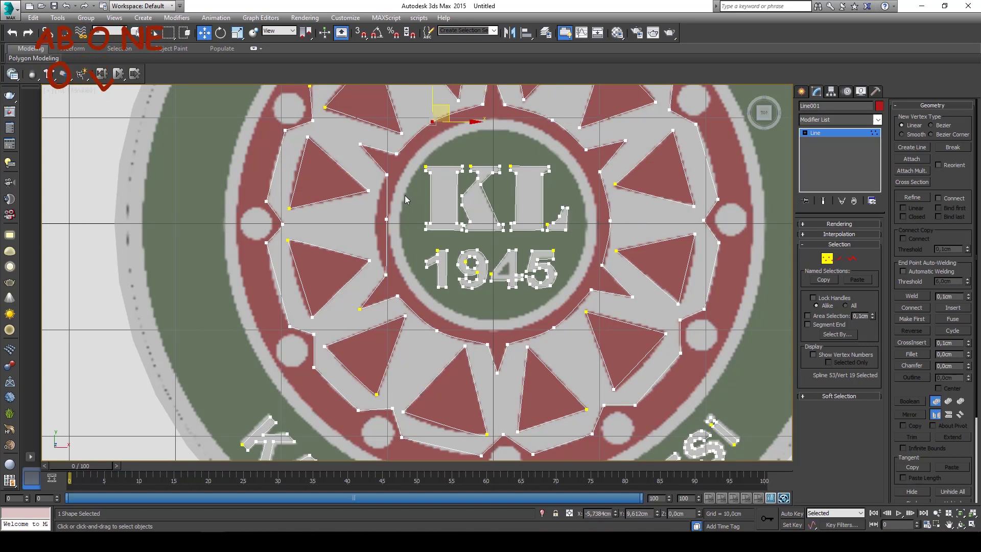
pyautogui.click(387, 220)
pyautogui.moveTo(387, 220); pyautogui.dragTo(375, 225)
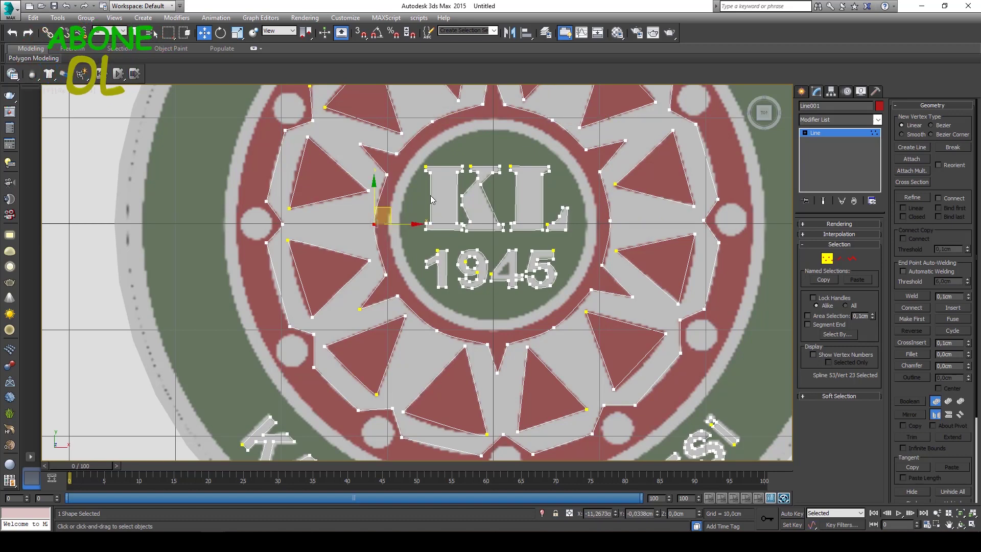
pyautogui.moveTo(431, 198); pyautogui.dragTo(439, 183, button='middle')
# Select the corner vertex of the lower-right triangle and recentre the emblem in view
pyautogui.scroll(-2, 440, 183)
pyautogui.scroll(2, 508, 333)
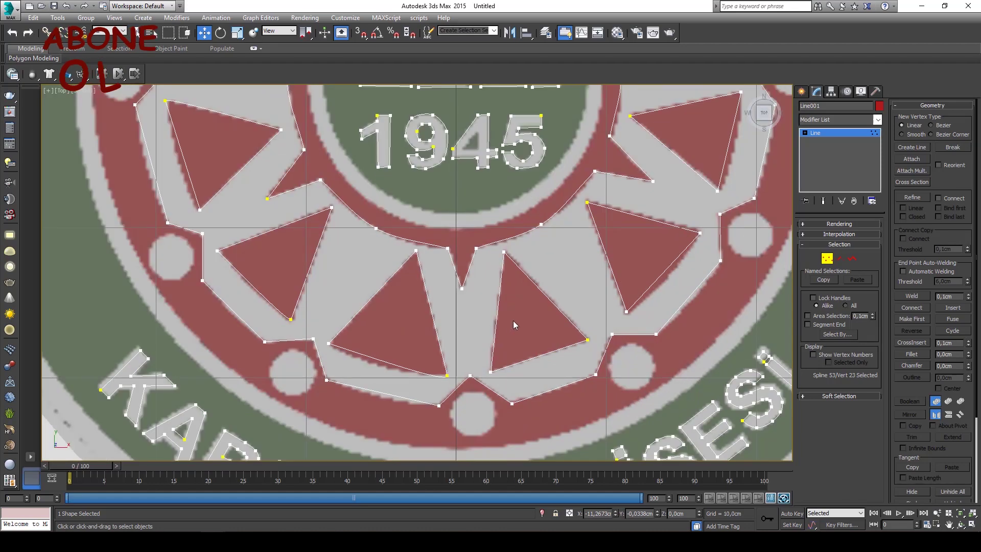
pyautogui.scroll(2, 513, 321)
pyautogui.click(551, 265)
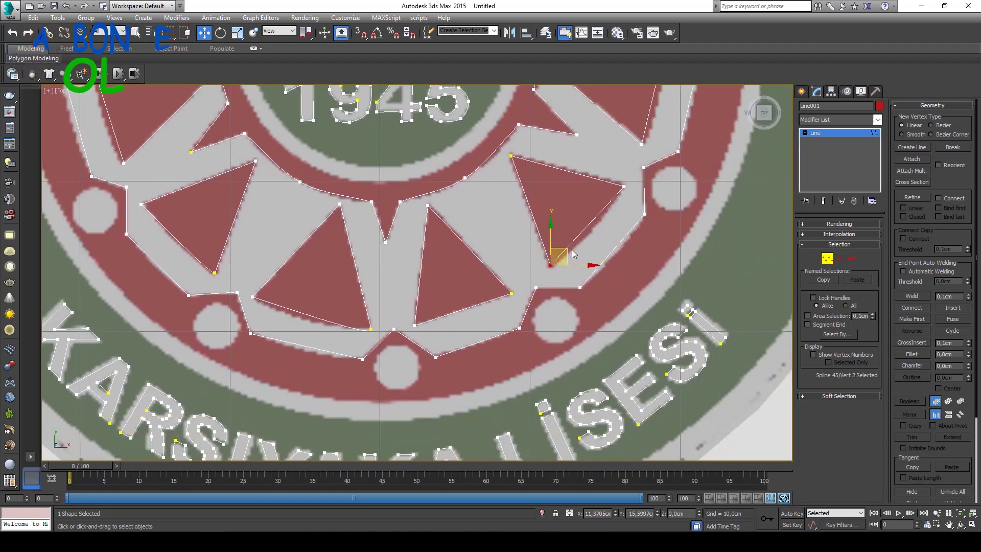
pyautogui.moveTo(555, 255); pyautogui.dragTo(544, 275)
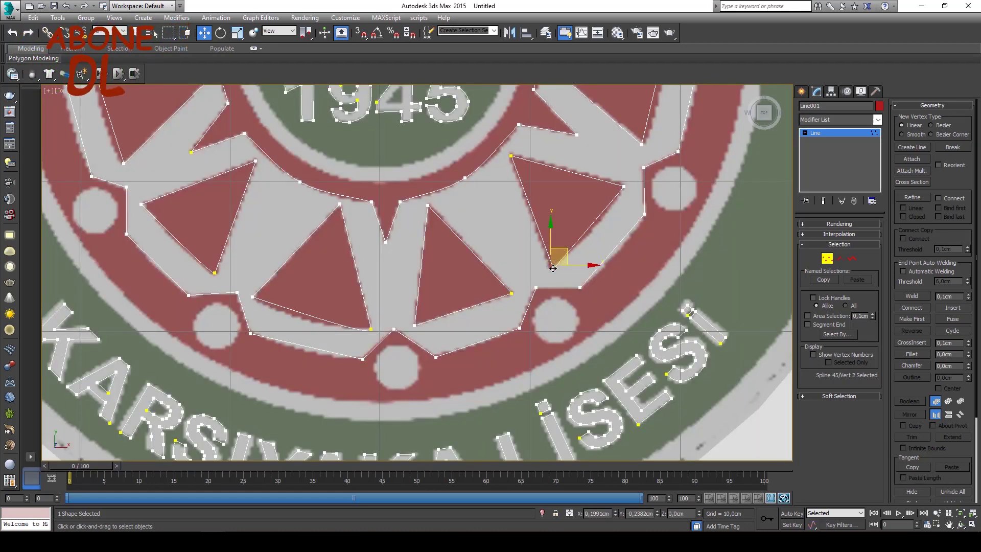
pyautogui.scroll(-2, 479, 237)
pyautogui.moveTo(324, 284)
pyautogui.mouseDown(button='middle')
pyautogui.moveTo(373, 266)
pyautogui.moveTo(362, 313)
pyautogui.mouseUp(button='middle')
pyautogui.scroll(-3, 373, 266)
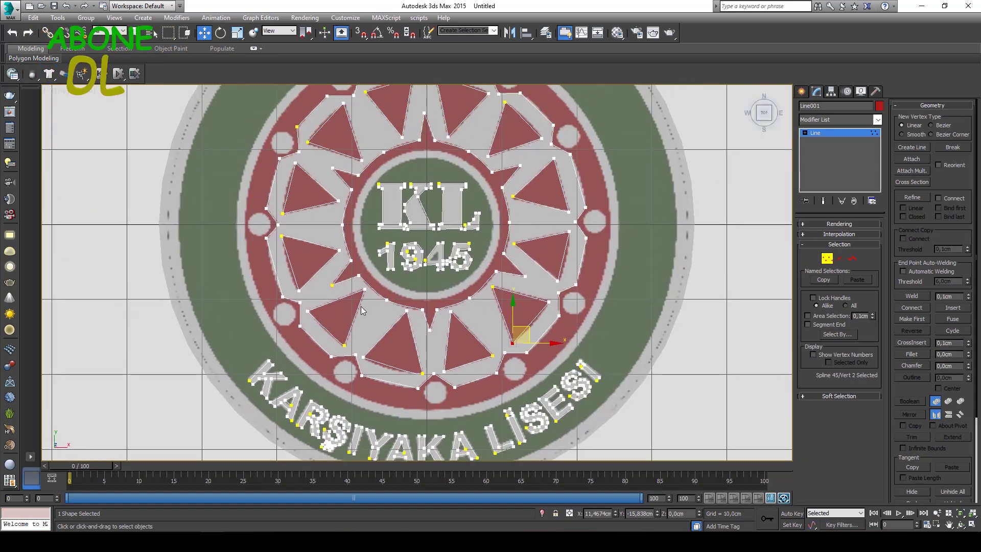
pyautogui.moveTo(332, 199)
pyautogui.mouseDown(button='middle')
pyautogui.moveTo(375, 272)
pyautogui.moveTo(385, 227)
pyautogui.mouseUp(button='middle')
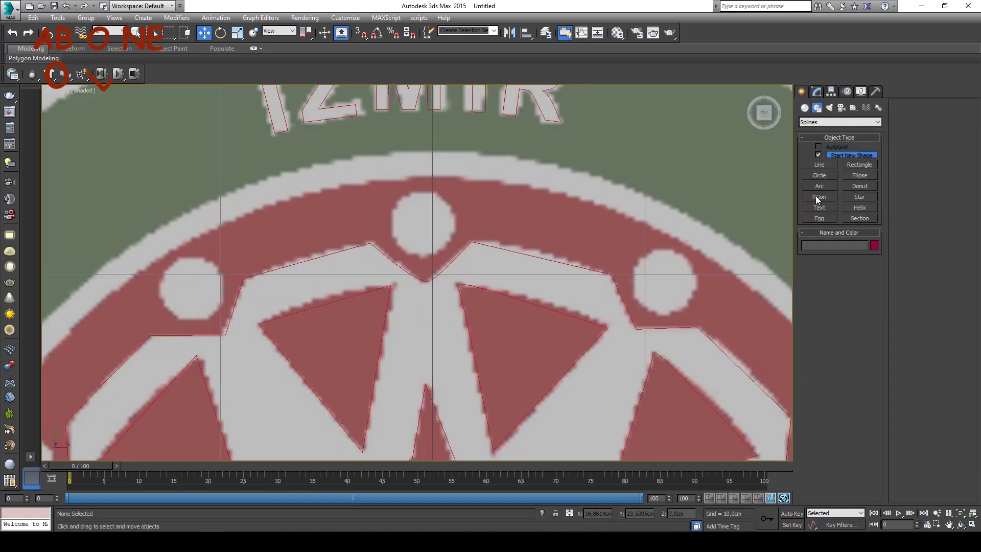
# Draw a circle over the top small hole and select the emblem outline for editing
pyautogui.click(820, 177)
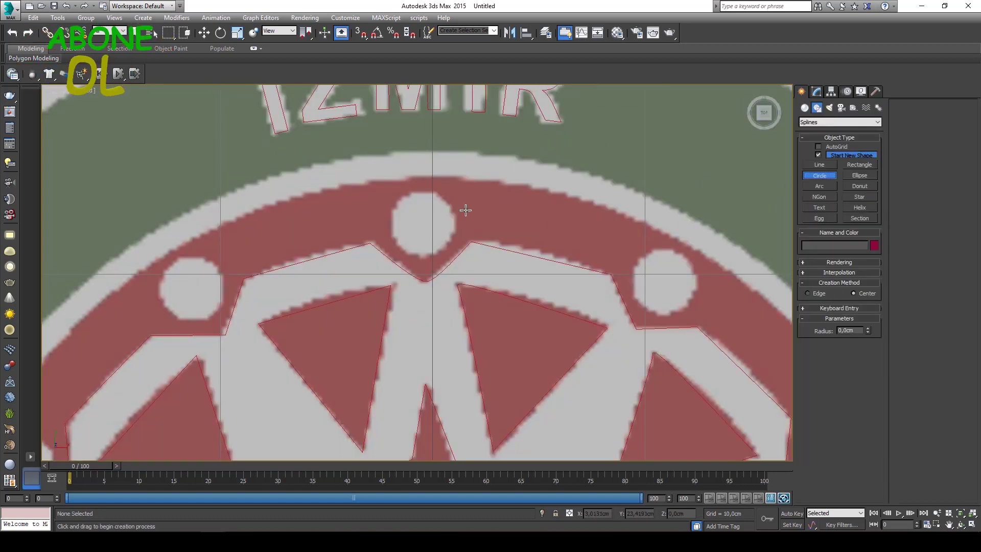
pyautogui.moveTo(423, 222); pyautogui.dragTo(416, 190)
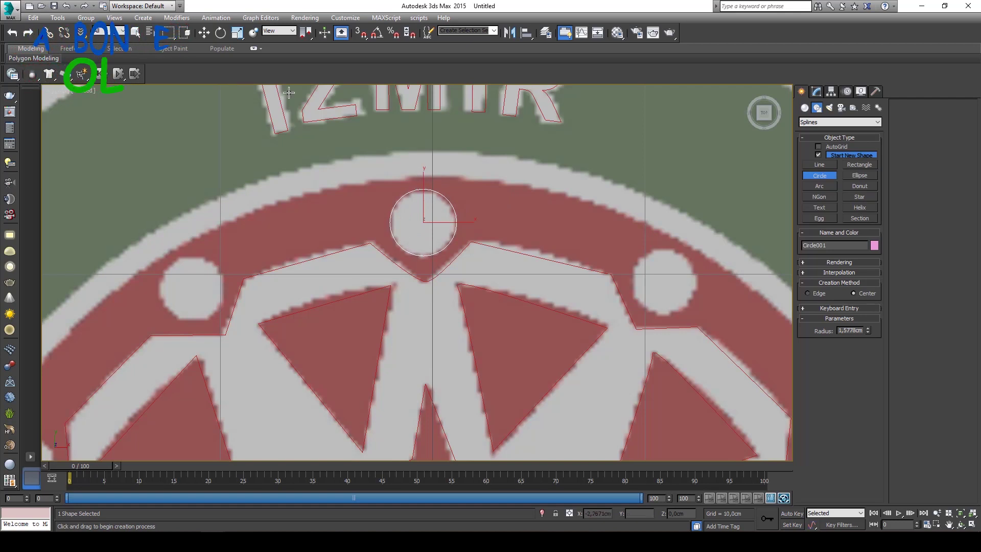
pyautogui.click(204, 33)
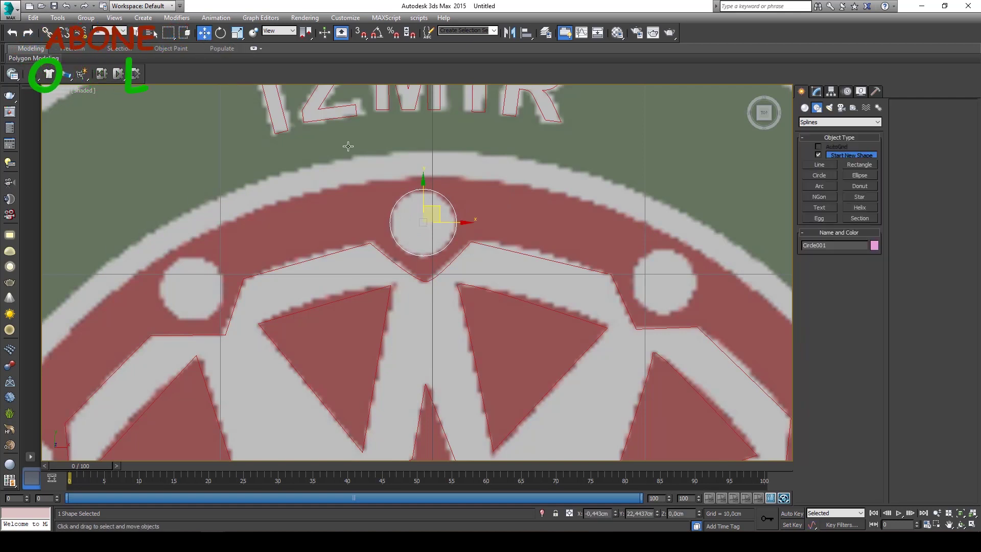
pyautogui.click(391, 260)
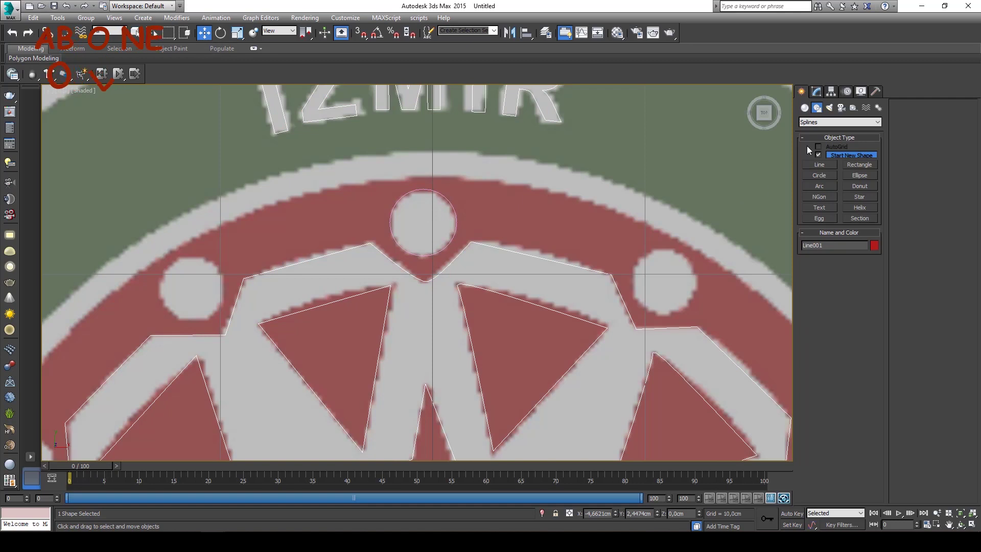
pyautogui.click(817, 91)
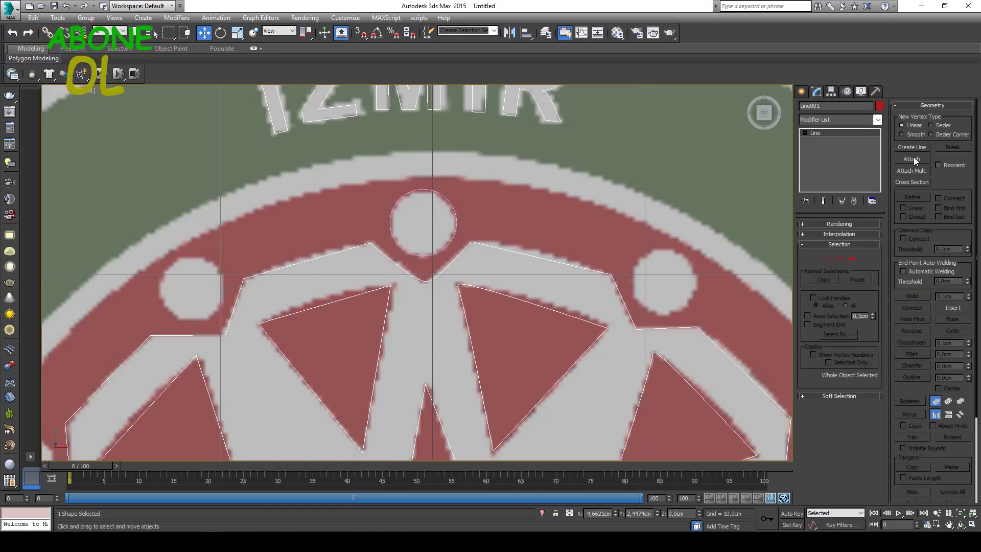
pyautogui.click(912, 160)
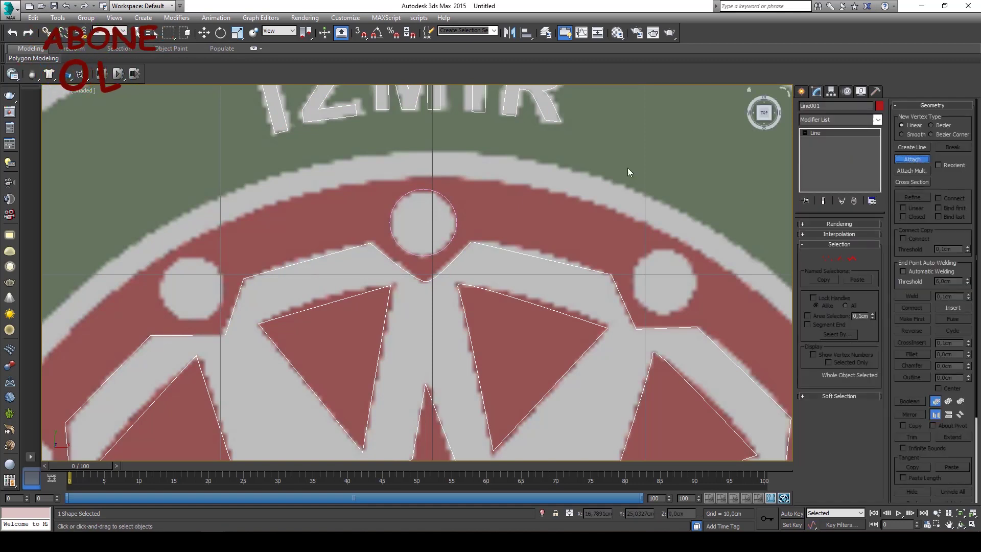
pyautogui.press('w')
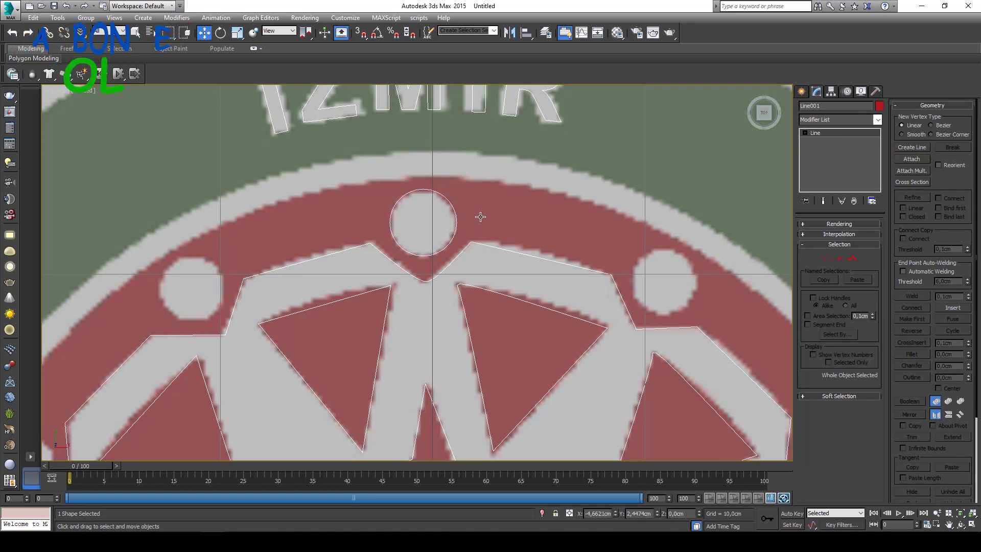
# In Spline mode, copy the circle onto the neighbouring round holes
pyautogui.click(852, 259)
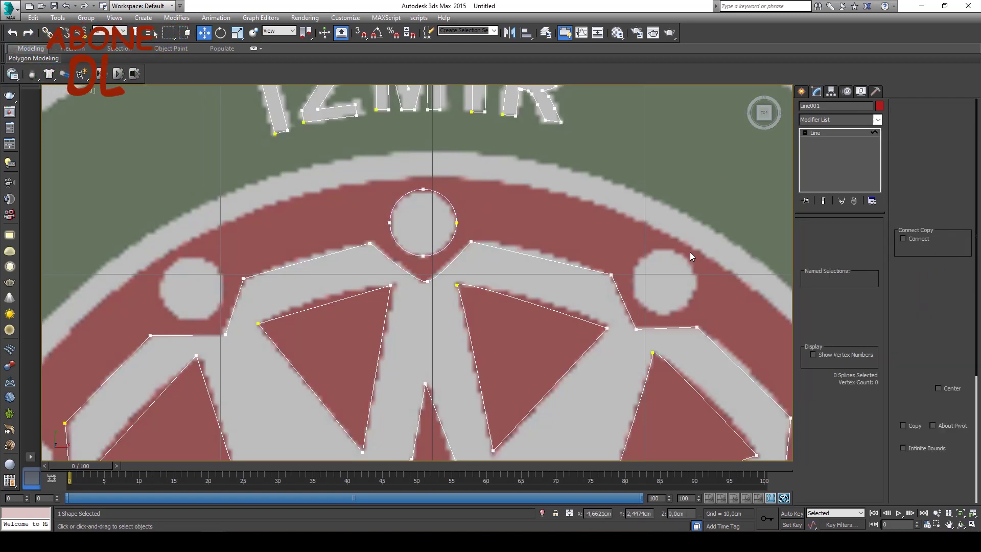
pyautogui.click(454, 212)
pyautogui.moveTo(453, 213)
pyautogui.mouseDown(button='middle')
pyautogui.moveTo(360, 164)
pyautogui.moveTo(389, 175)
pyautogui.moveTo(325, 177)
pyautogui.mouseUp(button='middle')
pyautogui.keyDown('shift'); pyautogui.moveTo(316, 152); pyautogui.dragTo(573, 226); pyautogui.keyUp('shift')
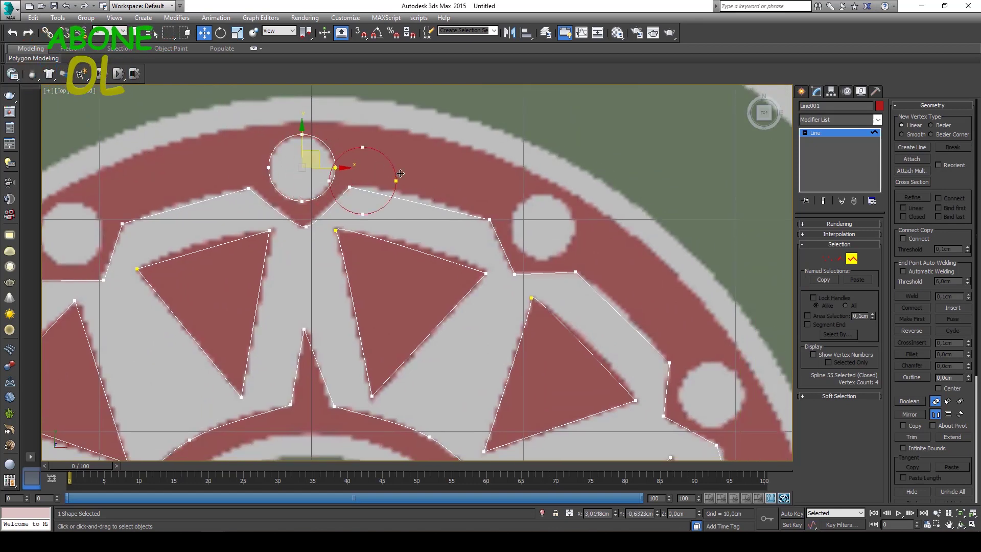
pyautogui.moveTo(573, 226); pyautogui.dragTo(565, 165, button='middle')
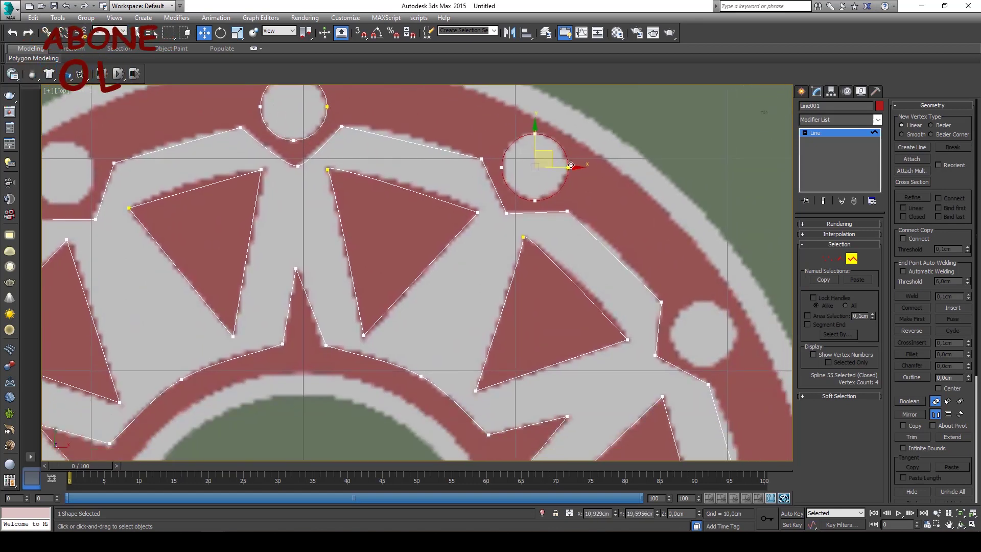
pyautogui.moveTo(554, 158)
pyautogui.keyDown('shift'); pyautogui.mouseDown()
pyautogui.moveTo(702, 319)
pyautogui.moveTo(722, 323)
pyautogui.mouseUp(); pyautogui.keyUp('shift')
pyautogui.moveTo(722, 323)
pyautogui.mouseDown(button='middle')
pyautogui.moveTo(559, 115)
pyautogui.moveTo(537, 160)
pyautogui.mouseUp(button='middle')
pyautogui.keyDown('shift'); pyautogui.moveTo(537, 160); pyautogui.dragTo(608, 399); pyautogui.keyUp('shift')
pyautogui.moveTo(608, 398)
pyautogui.mouseDown(button='middle')
pyautogui.moveTo(602, 208)
pyautogui.moveTo(623, 146)
pyautogui.mouseUp(button='middle')
pyautogui.keyDown('shift'); pyautogui.moveTo(623, 145); pyautogui.dragTo(553, 342); pyautogui.keyUp('shift')
# Copy more circles onto the further holes, including those on the left side
pyautogui.moveTo(553, 342); pyautogui.dragTo(573, 309, button='middle')
pyautogui.keyDown('shift'); pyautogui.moveTo(609, 201); pyautogui.dragTo(438, 393); pyautogui.keyUp('shift')
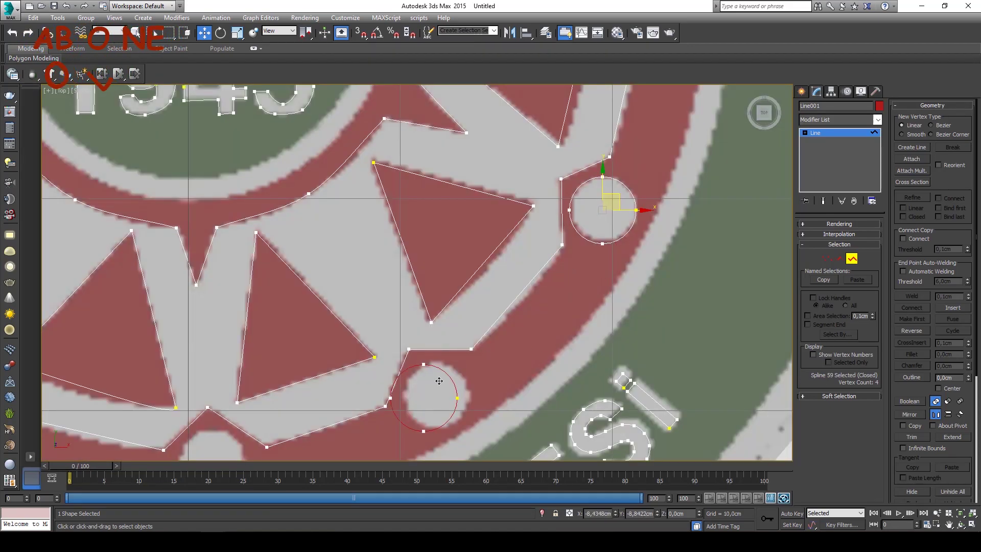
pyautogui.moveTo(438, 393); pyautogui.dragTo(460, 214, button='middle')
pyautogui.keyDown('shift'); pyautogui.moveTo(705, 169); pyautogui.dragTo(517, 207); pyautogui.keyUp('shift')
pyautogui.moveTo(517, 207); pyautogui.dragTo(649, 202, button='middle')
pyautogui.keyDown('shift'); pyautogui.moveTo(607, 245); pyautogui.dragTo(687, 283); pyautogui.keyUp('shift')
pyautogui.moveTo(687, 283); pyautogui.dragTo(705, 302, button='middle')
pyautogui.keyDown('shift'); pyautogui.moveTo(708, 307); pyautogui.dragTo(631, 349); pyautogui.keyUp('shift')
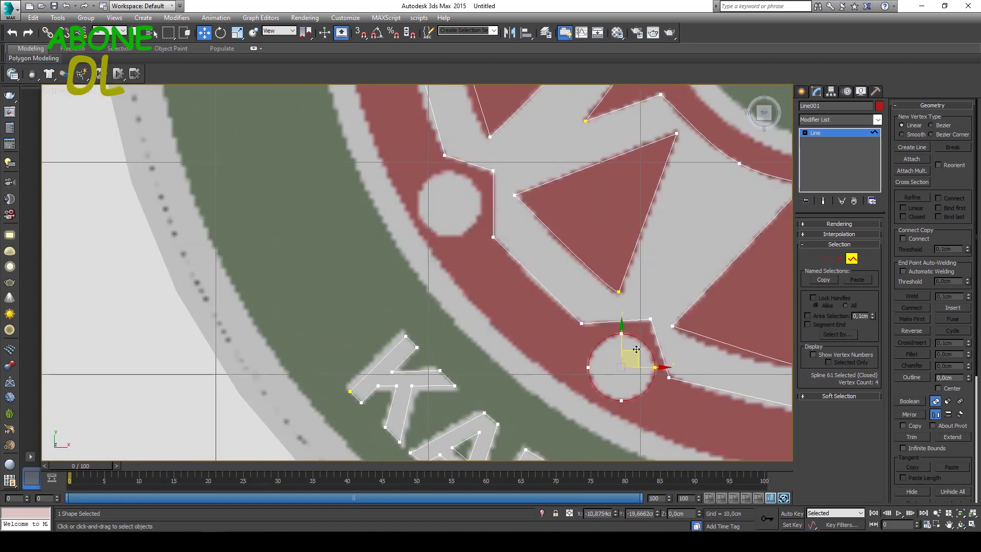
pyautogui.moveTo(634, 351); pyautogui.dragTo(619, 353, button='middle')
# Place circle copies over the remaining round holes in the ring
pyautogui.keyDown('shift'); pyautogui.moveTo(619, 353); pyautogui.dragTo(567, 173); pyautogui.keyUp('shift')
pyautogui.moveTo(568, 174); pyautogui.dragTo(541, 102, button='middle')
pyautogui.keyDown('shift'); pyautogui.moveTo(542, 102); pyautogui.dragTo(422, 378); pyautogui.keyUp('shift')
pyautogui.moveTo(423, 378); pyautogui.dragTo(393, 339, button='middle')
pyautogui.keyDown('shift'); pyautogui.moveTo(393, 339); pyautogui.dragTo(506, 218); pyautogui.keyUp('shift')
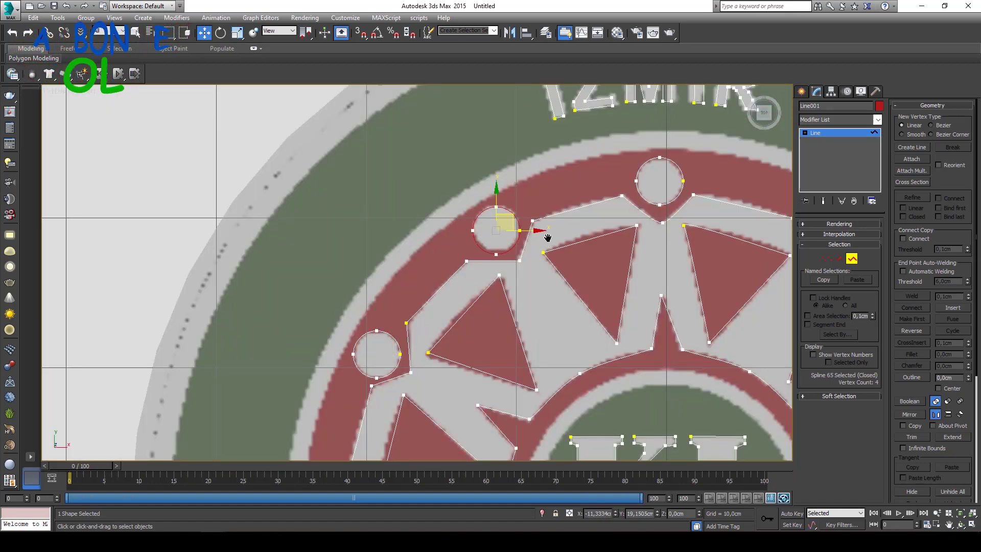
pyautogui.scroll(-6, 427, 144)
pyautogui.click(820, 133)
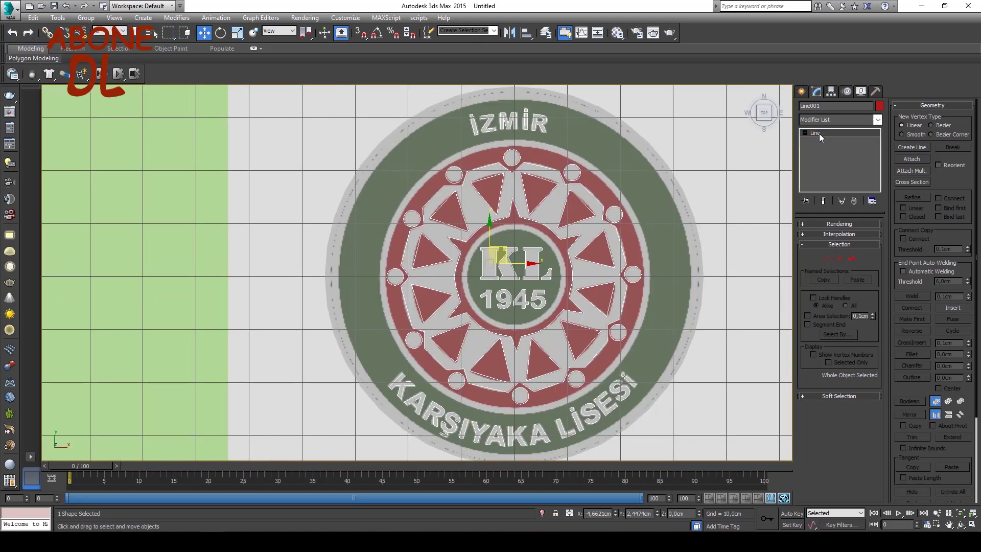
# Add an Extrude modifier with amount 10 to the traced emblem line
pyautogui.click(877, 119)
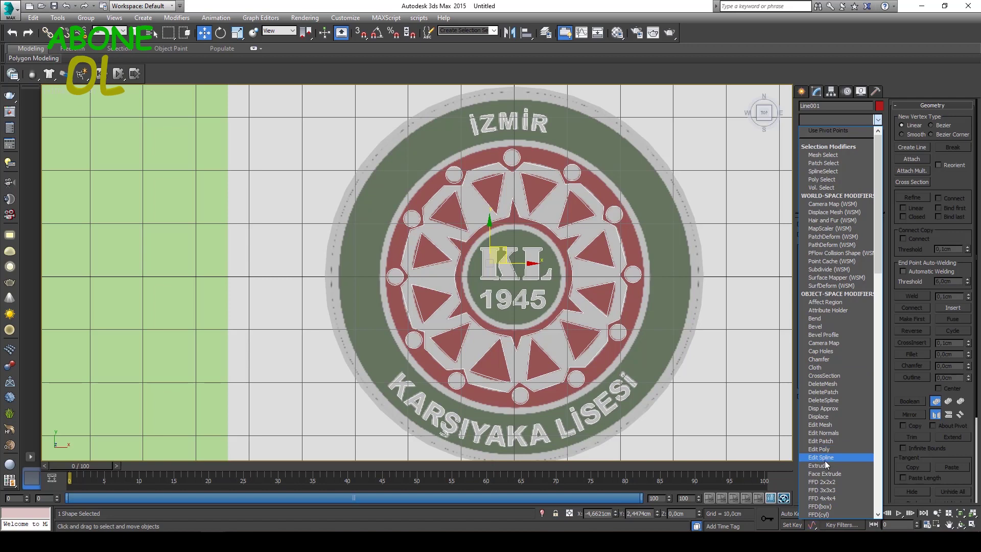
pyautogui.click(822, 465)
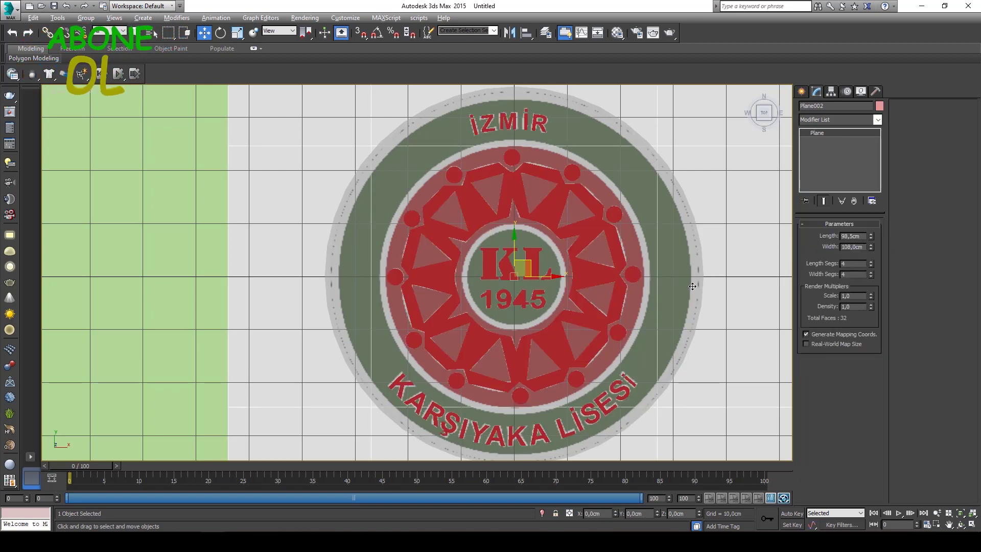
pyautogui.hotkey('alt', 'w')
pyautogui.click(602, 353)
# Shift-drag a copy of the extruded Line001 to the left of the disc
pyautogui.hotkey('alt', 'w')
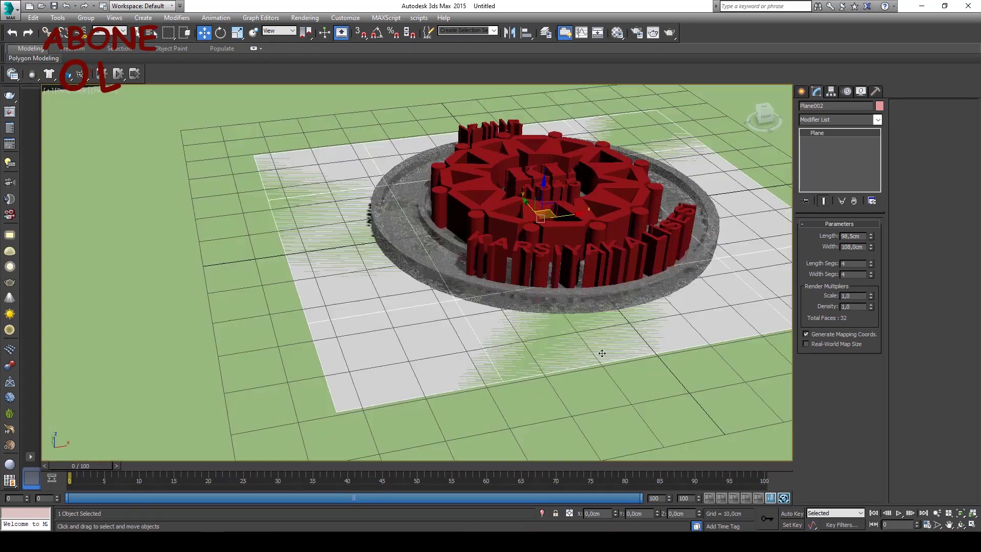
pyautogui.keyDown('alt'); pyautogui.moveTo(603, 353); pyautogui.dragTo(624, 327, button='middle'); pyautogui.keyUp('alt')
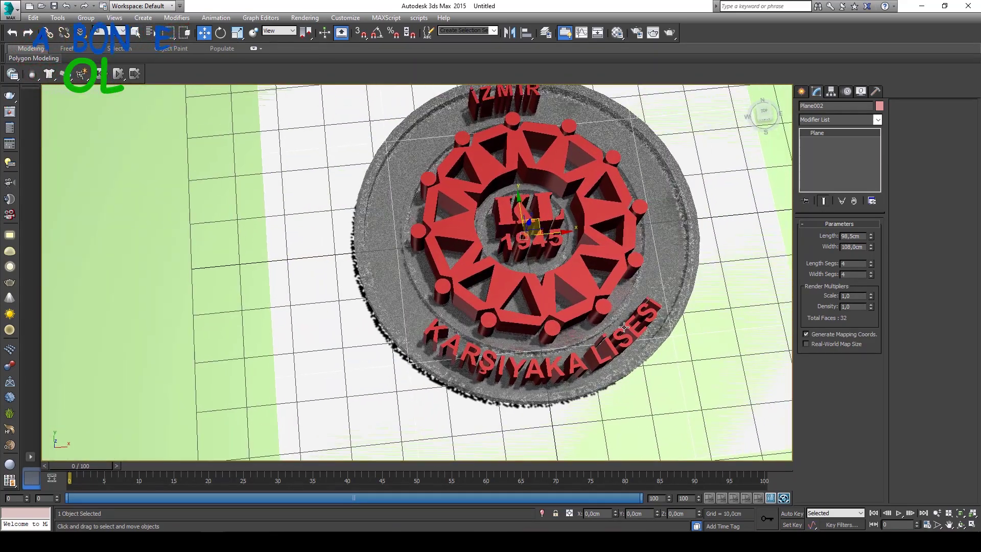
pyautogui.scroll(-3, 624, 327)
pyautogui.click(601, 282)
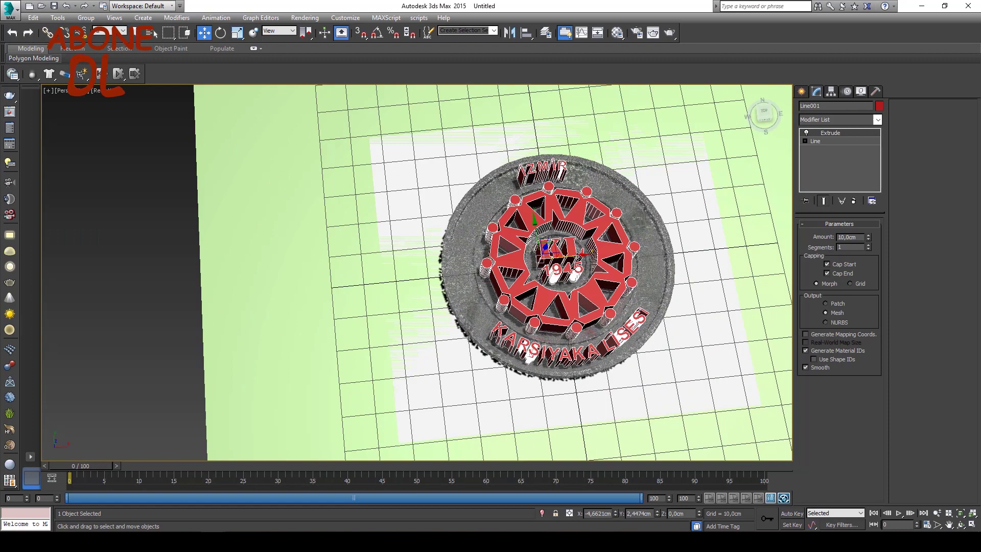
pyautogui.keyDown('shift'); pyautogui.moveTo(578, 254); pyautogui.dragTo(157, 272); pyautogui.keyUp('shift')
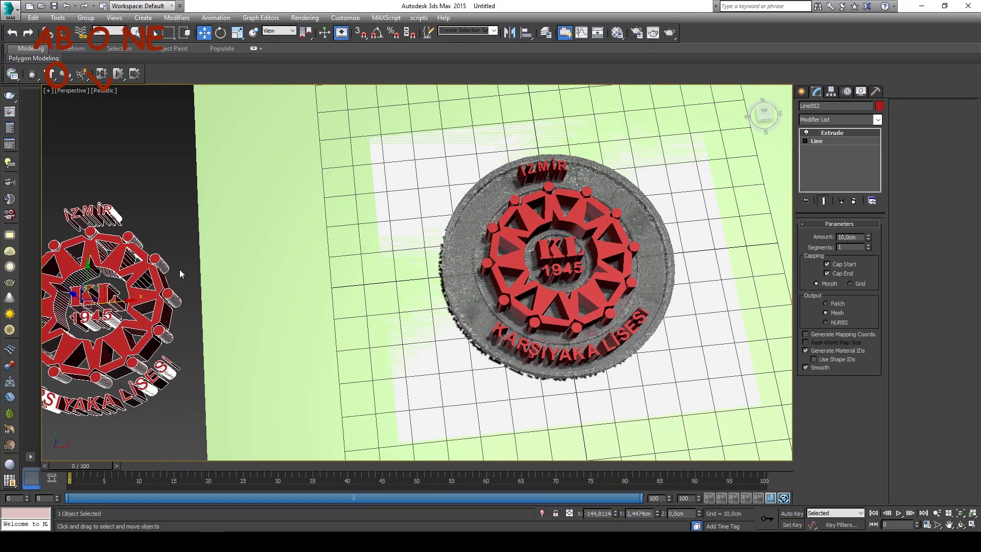
pyautogui.click(490, 314)
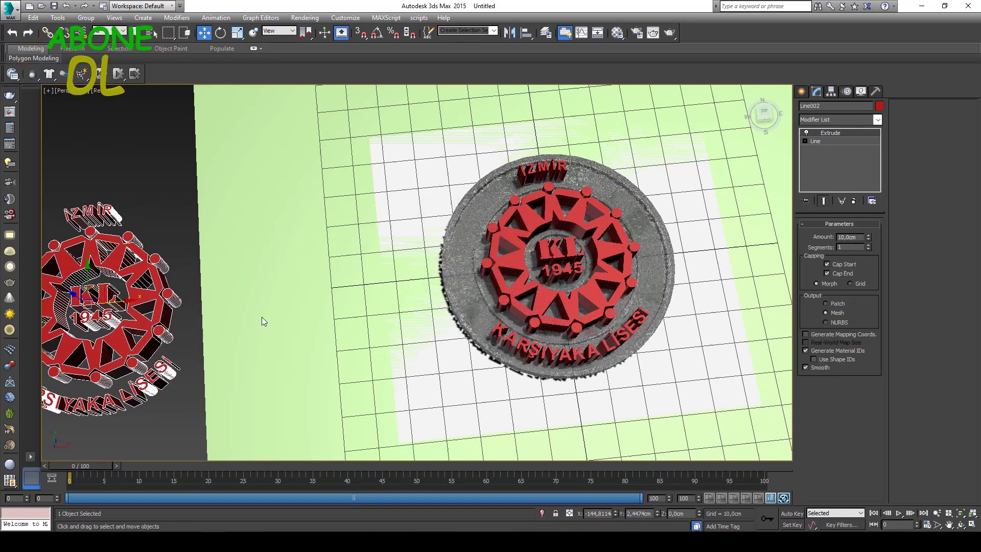
# Reselect the emblem on the disc and orbit to check it from several angles
pyautogui.scroll(2, 322, 305)
pyautogui.scroll(2, 302, 306)
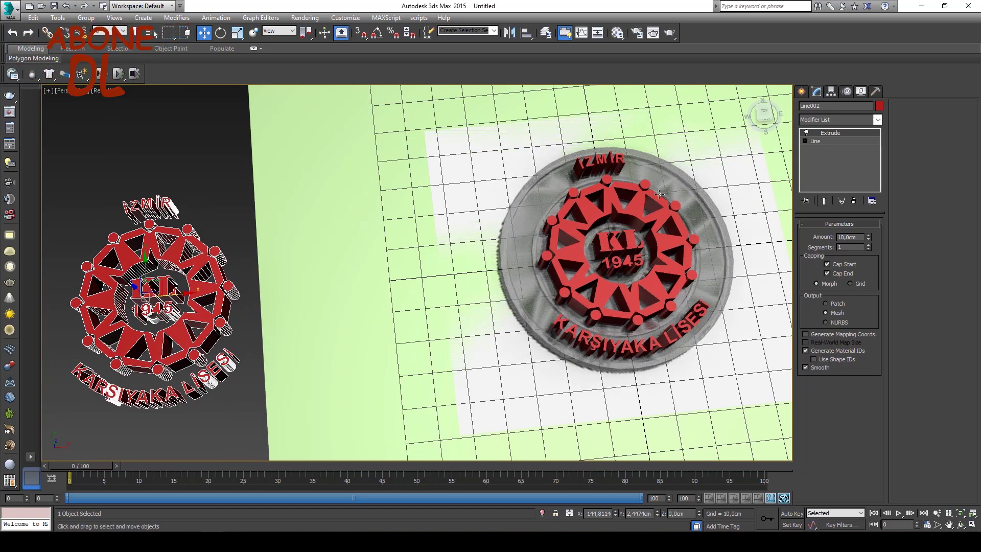
pyautogui.click(571, 255)
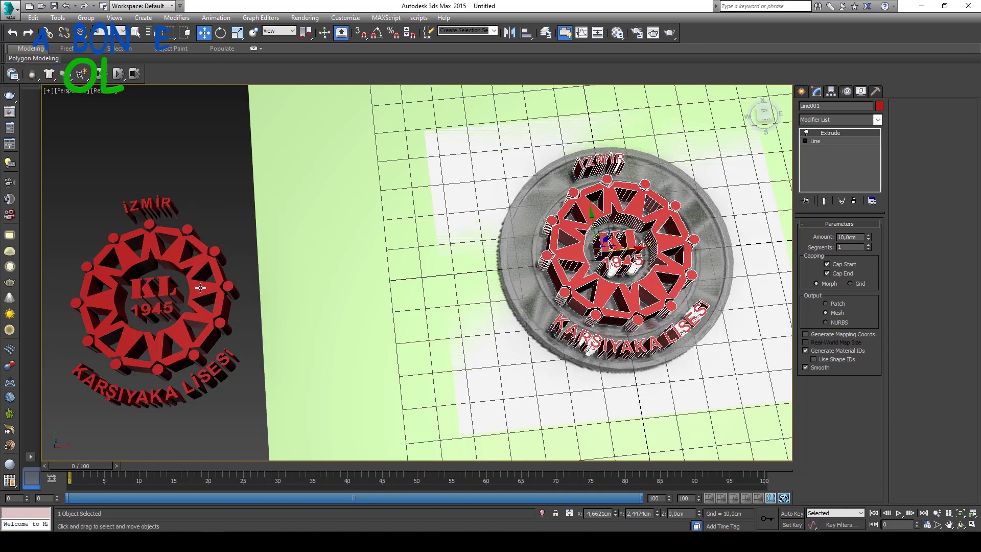
pyautogui.keyDown('alt'); pyautogui.moveTo(585, 248); pyautogui.dragTo(643, 214, button='middle'); pyautogui.keyUp('alt')
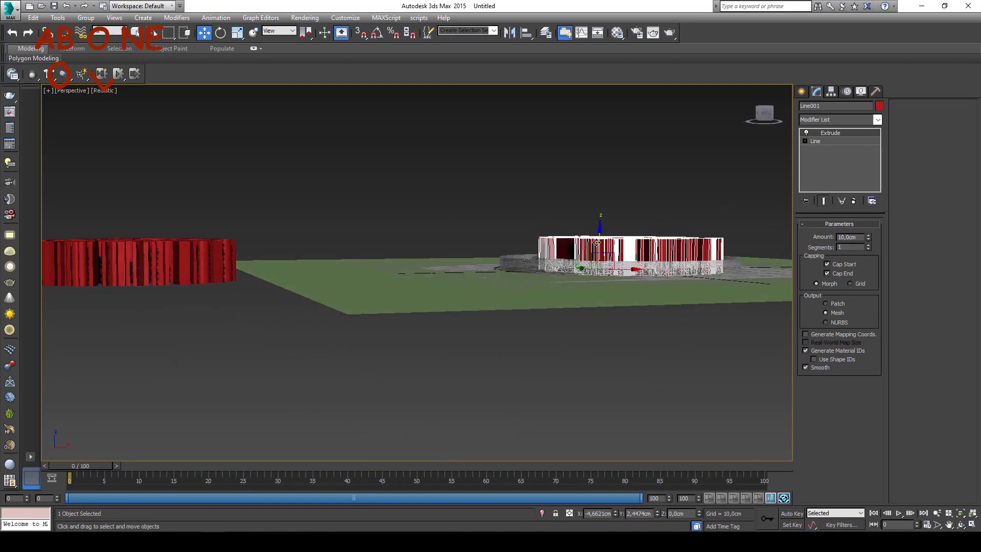
pyautogui.moveTo(597, 243)
pyautogui.keyDown('alt'); pyautogui.mouseDown(button='middle')
pyautogui.moveTo(616, 233)
pyautogui.moveTo(601, 254)
pyautogui.mouseUp(button='middle'); pyautogui.keyUp('alt')
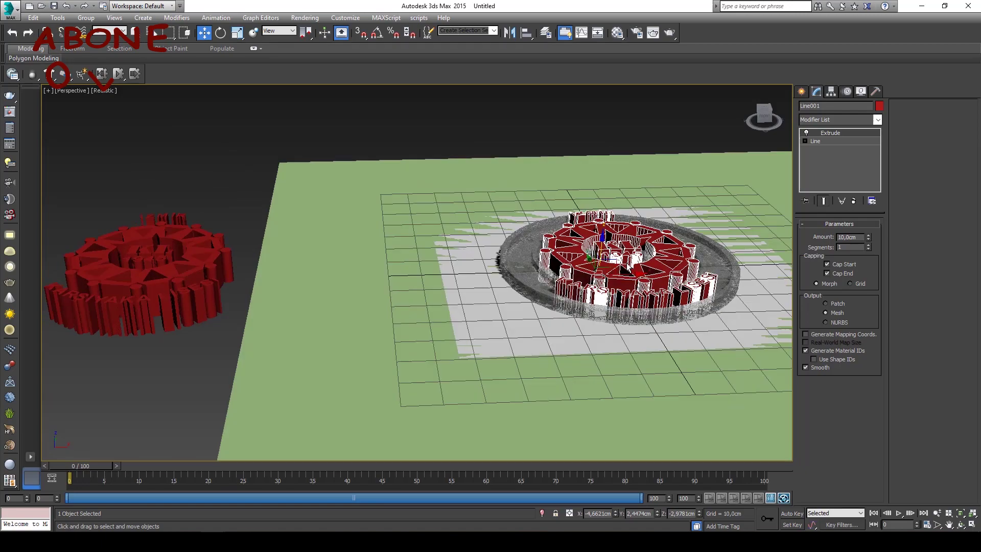
pyautogui.keyDown('alt'); pyautogui.moveTo(600, 254); pyautogui.dragTo(486, 307, button='middle'); pyautogui.keyUp('alt')
pyautogui.click(532, 294)
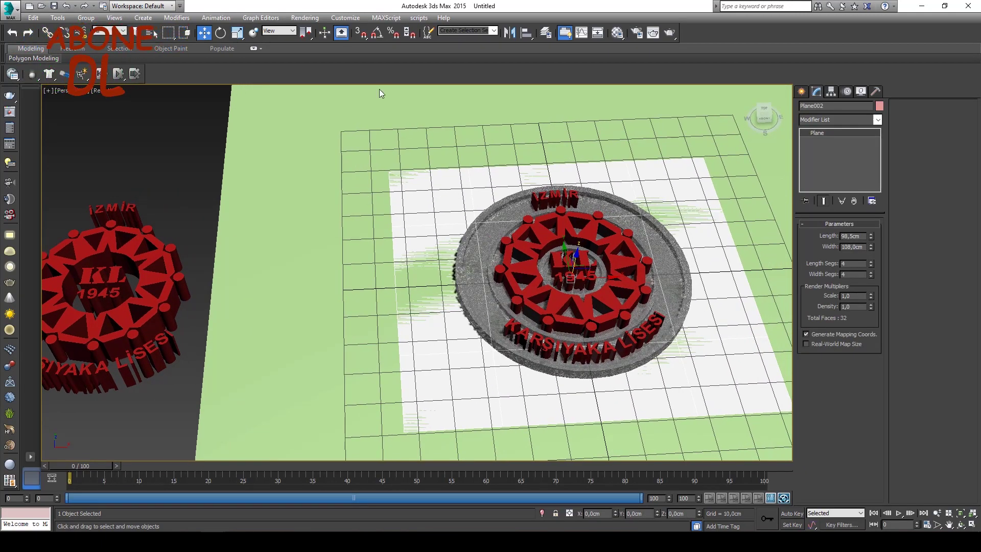
# Select Cylinder001 in Scene Explorer and turn off See-Through with Alt+X
pyautogui.click(547, 33)
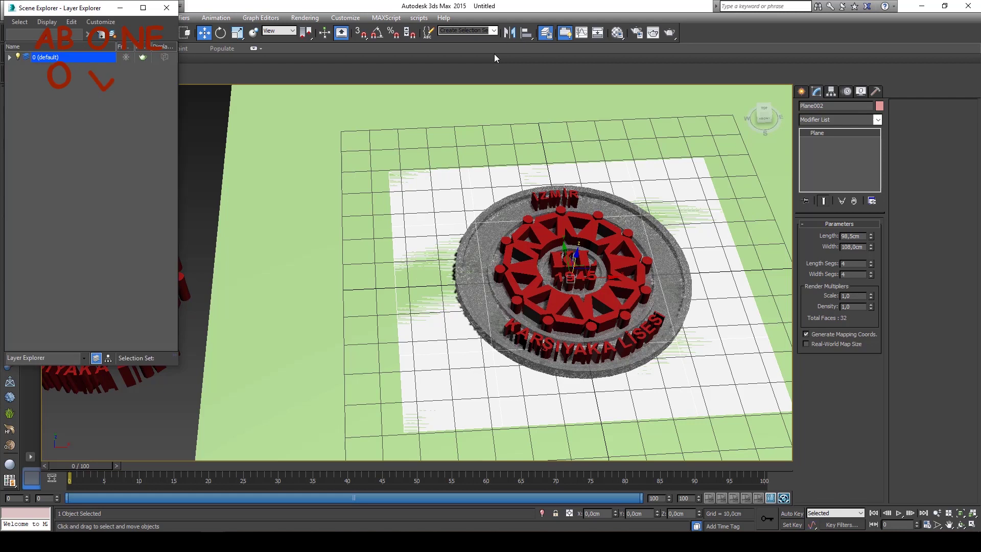
pyautogui.click(9, 57)
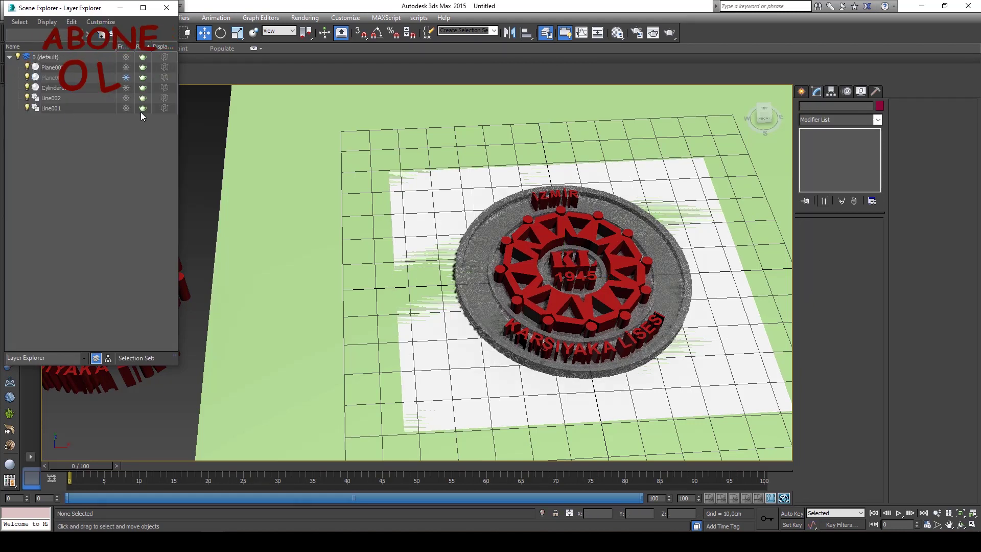
pyautogui.click(463, 248)
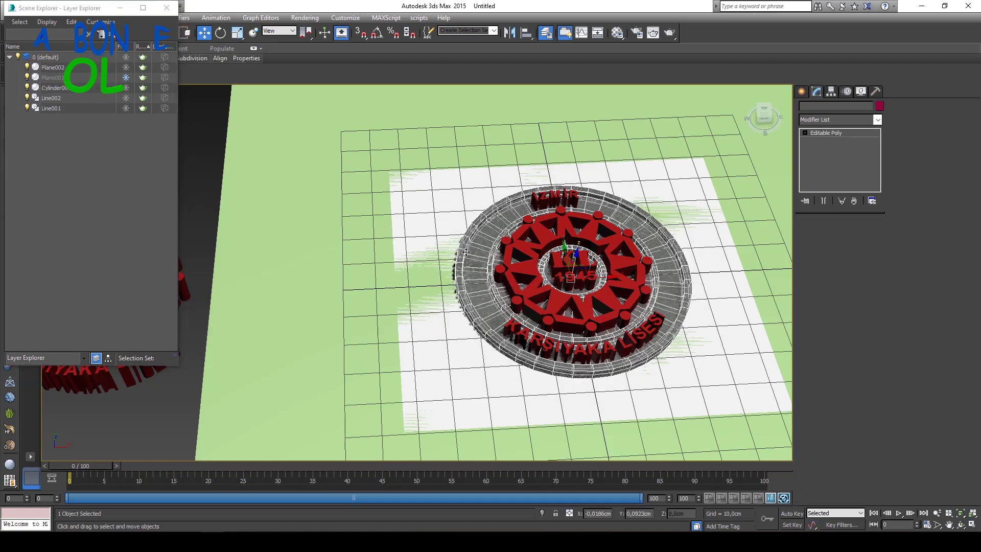
pyautogui.hotkey('alt', 'x')
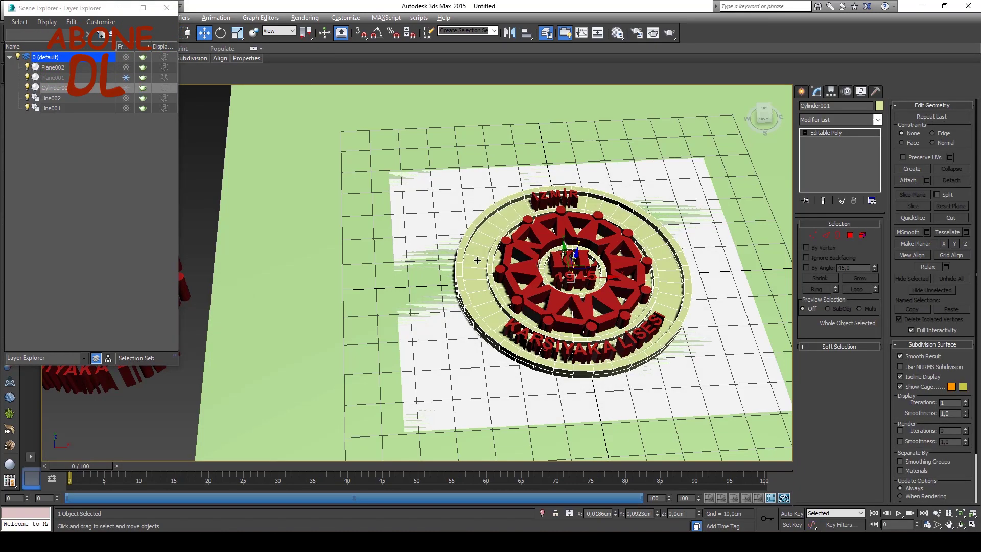
pyautogui.keyDown('alt'); pyautogui.moveTo(532, 247); pyautogui.dragTo(594, 261, button='middle'); pyautogui.keyUp('alt')
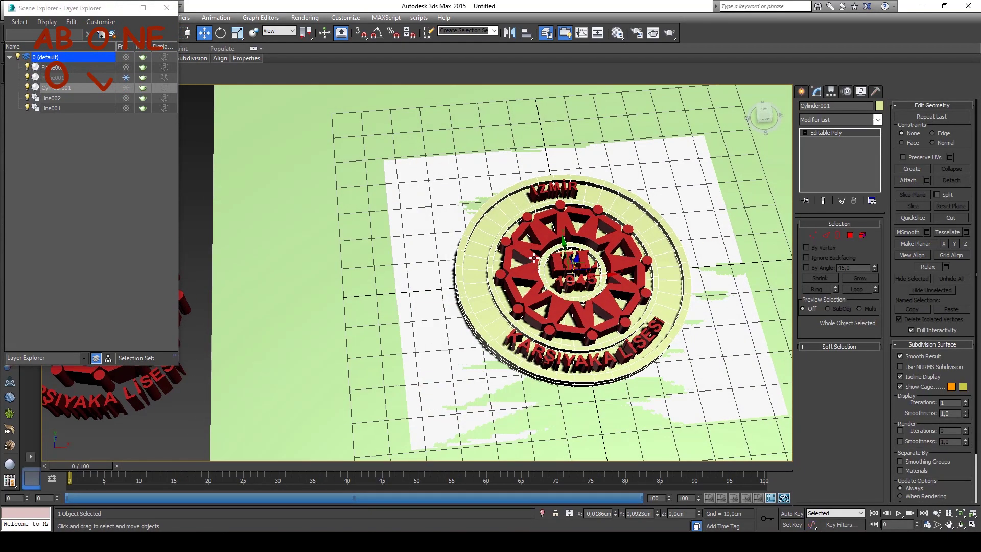
pyautogui.keyDown('alt'); pyautogui.moveTo(594, 262); pyautogui.dragTo(593, 258, button='middle'); pyautogui.keyUp('alt')
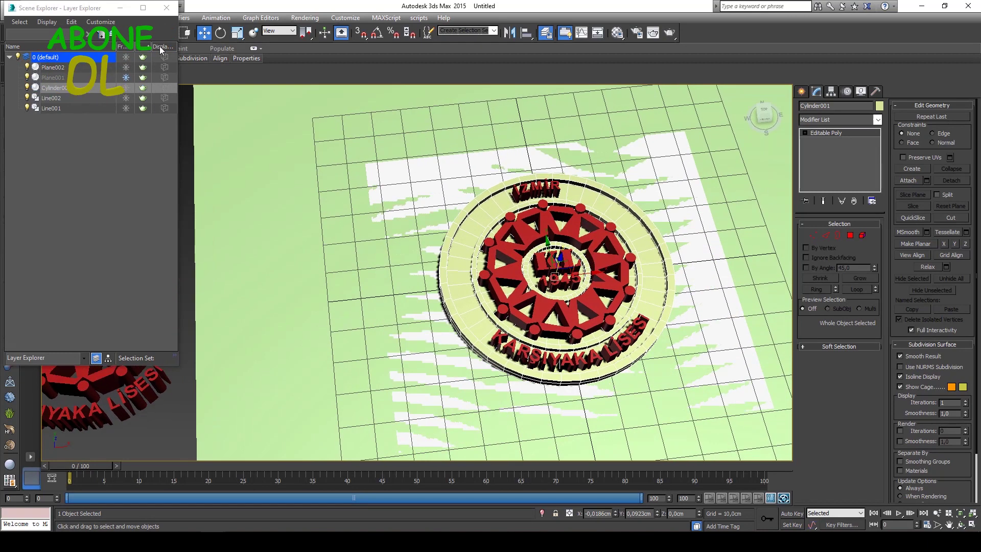
pyautogui.click(166, 9)
pyautogui.scroll(5, 557, 271)
pyautogui.scroll(-3, 557, 271)
pyautogui.click(801, 91)
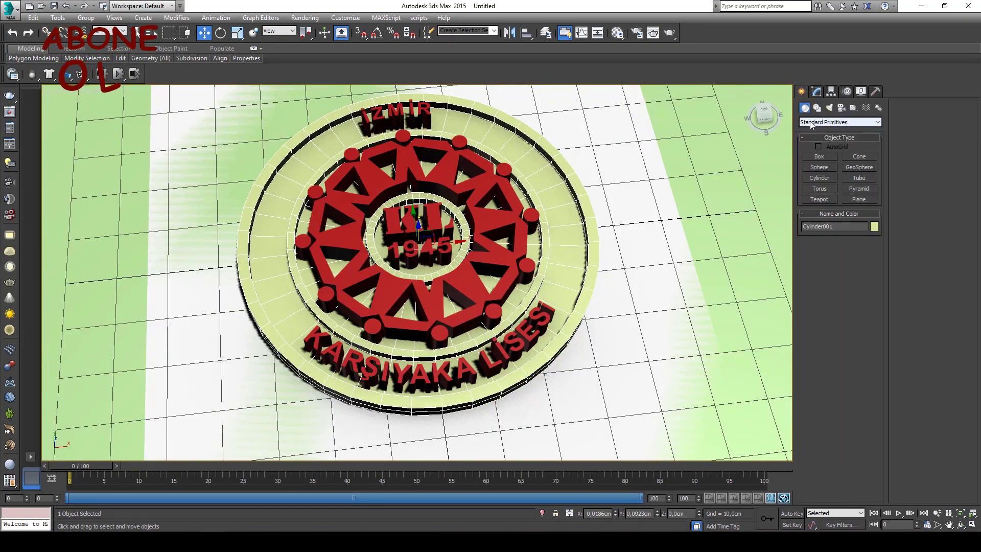
# Create a Boolean Cut on the disc using Line001 as operand B
pyautogui.click(840, 121)
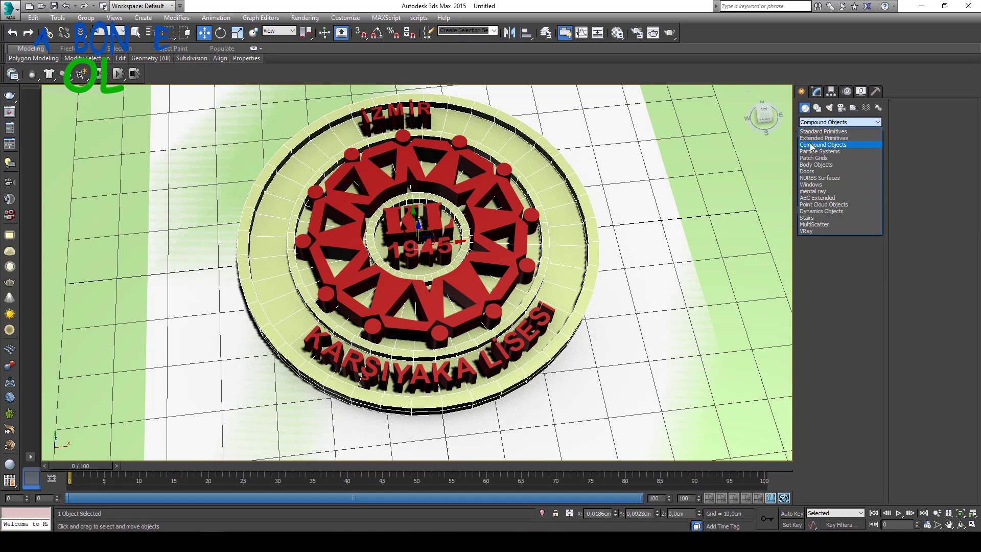
pyautogui.click(821, 145)
pyautogui.click(819, 189)
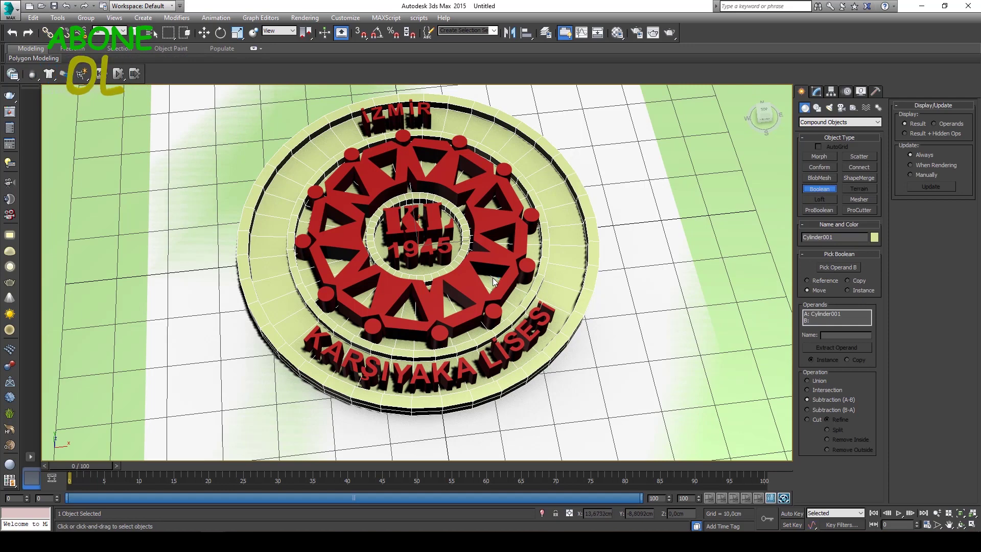
pyautogui.click(808, 419)
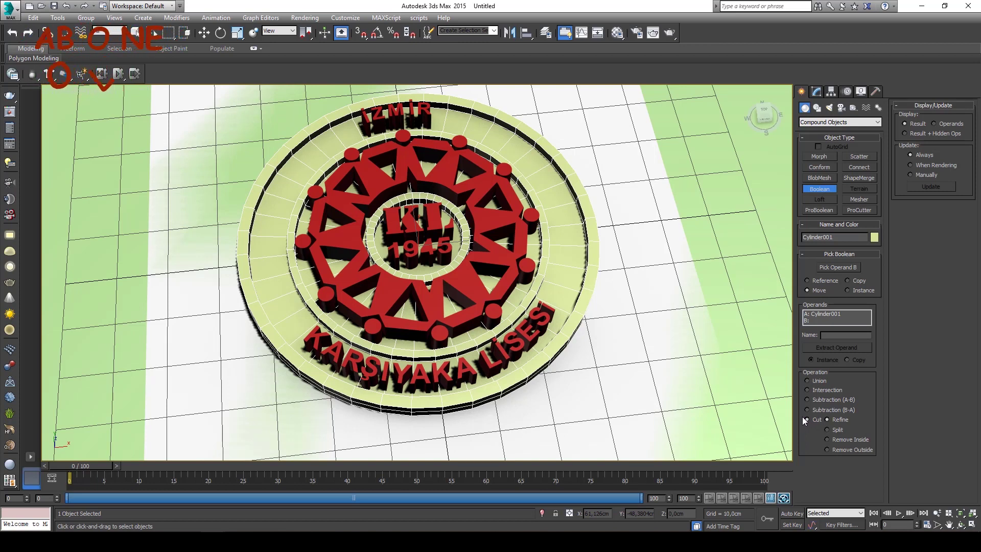
pyautogui.click(840, 268)
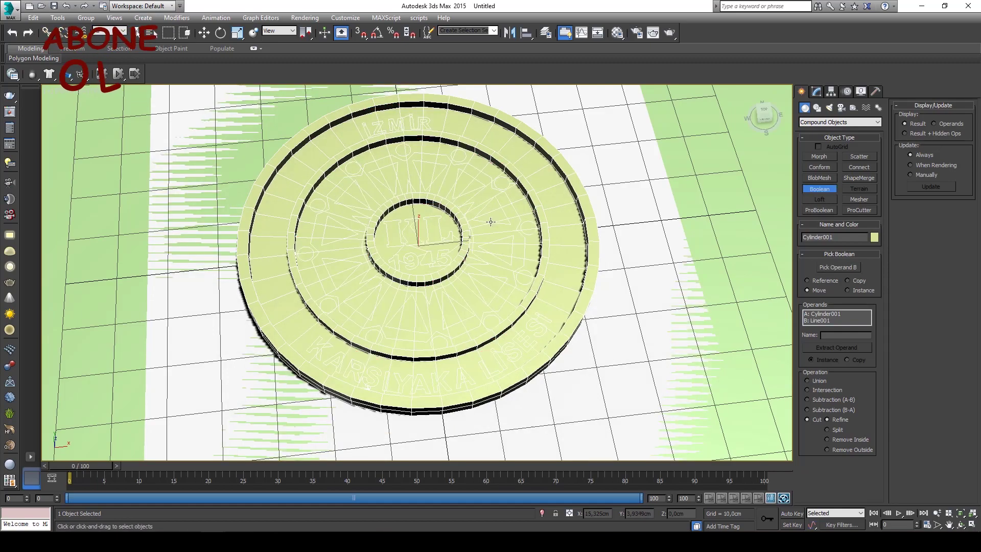
pyautogui.moveTo(502, 217)
pyautogui.keyDown('alt'); pyautogui.mouseDown(button='middle')
pyautogui.moveTo(499, 241)
pyautogui.moveTo(497, 195)
pyautogui.moveTo(499, 238)
pyautogui.mouseUp(button='middle'); pyautogui.keyUp('alt')
pyautogui.scroll(2, 499, 237)
pyautogui.scroll(3, 499, 238)
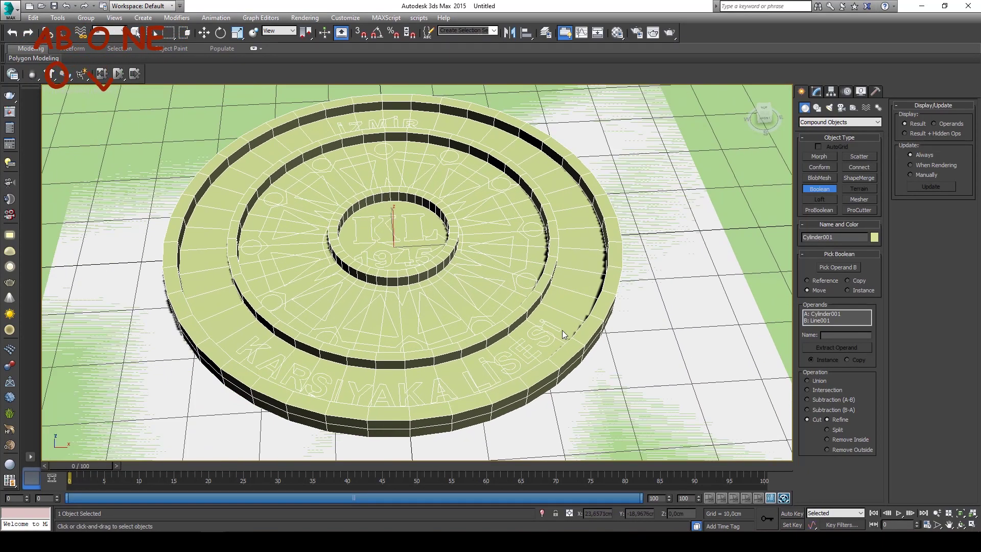
# Convert the Boolean result to an Editable Poly and enter Polygon mode
pyautogui.click(817, 93)
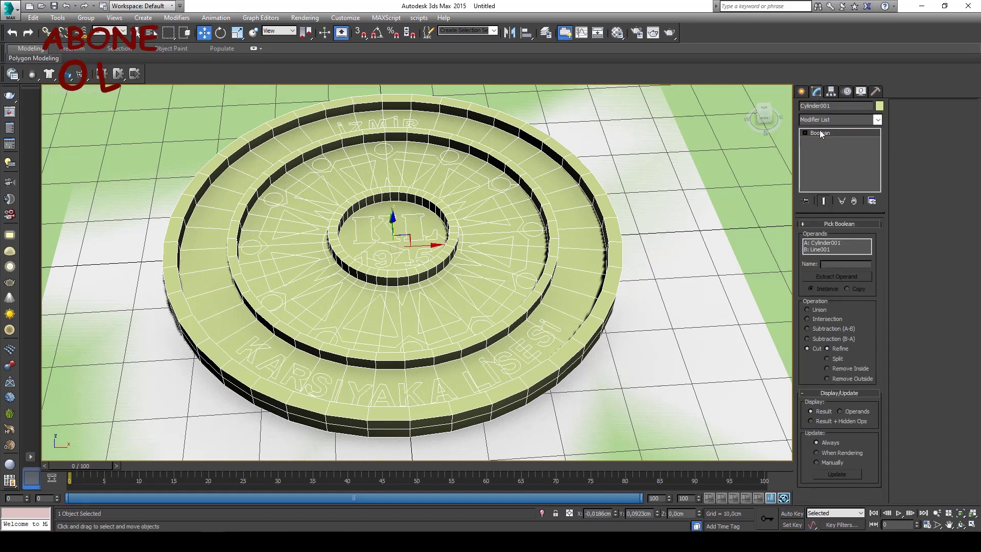
pyautogui.rightClick(821, 134)
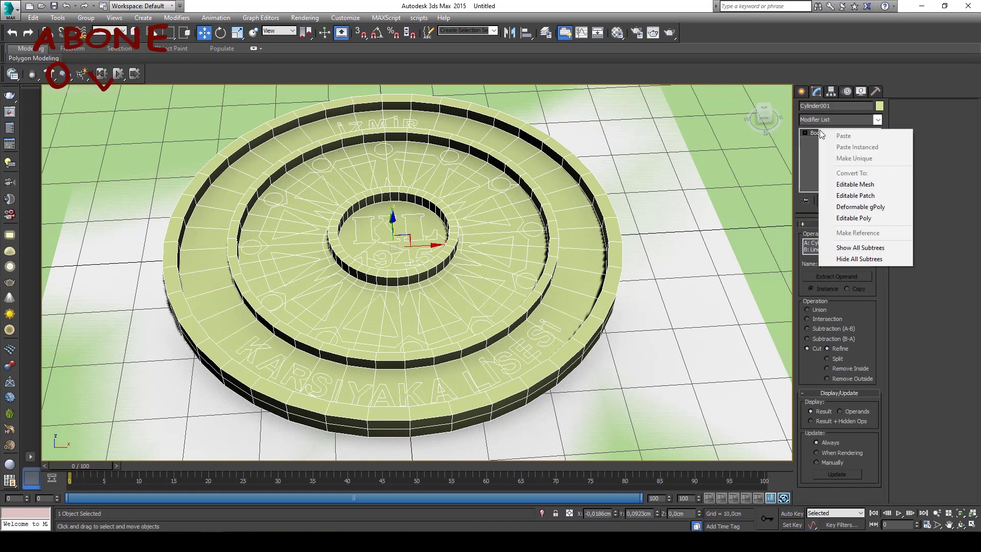
pyautogui.click(854, 219)
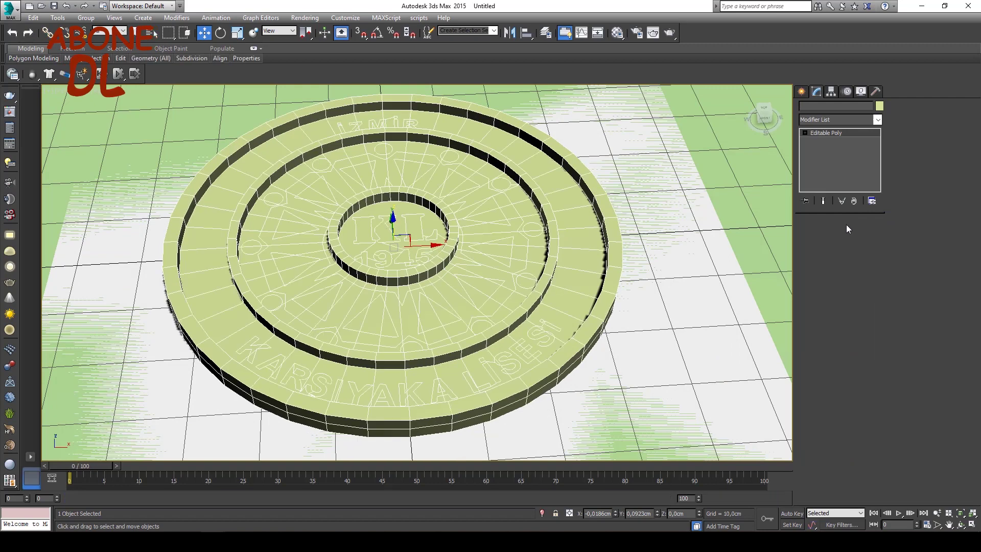
pyautogui.click(850, 236)
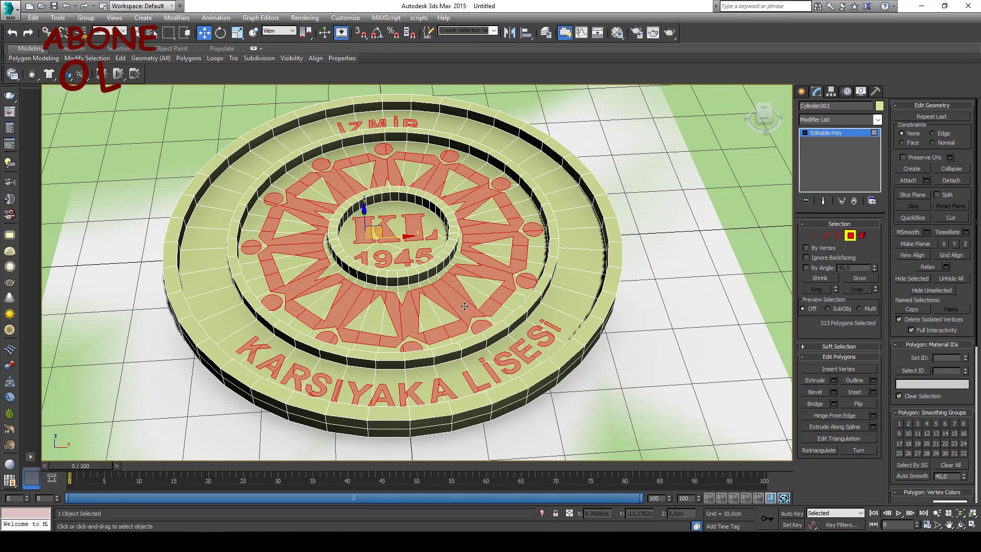
# Set up a maximized side view of the disc in Polygon sub-object mode
pyautogui.moveTo(536, 307)
pyautogui.keyDown('alt'); pyautogui.mouseDown(button='middle')
pyautogui.moveTo(536, 273)
pyautogui.moveTo(553, 272)
pyautogui.moveTo(553, 350)
pyautogui.mouseUp(button='middle'); pyautogui.keyUp('alt')
pyautogui.press('4')
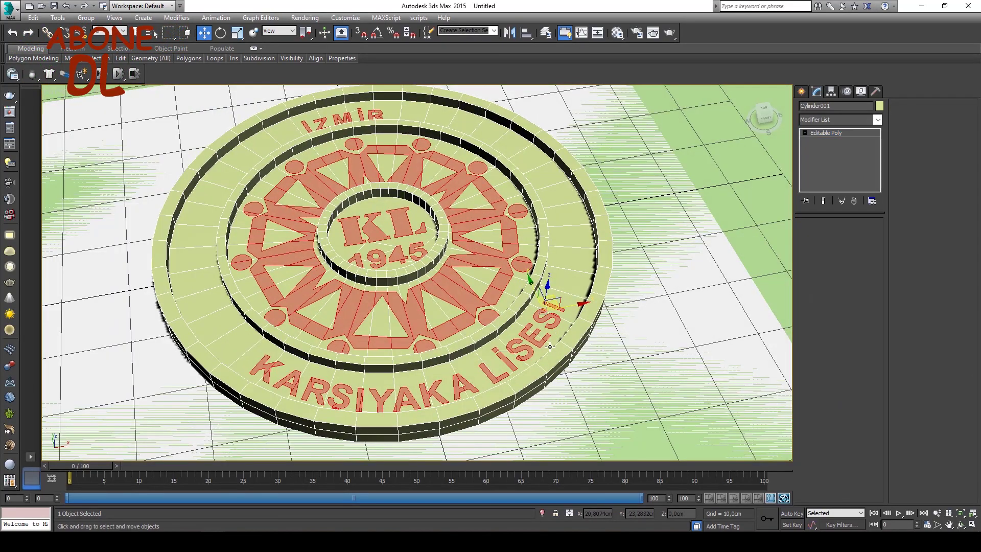
pyautogui.press('4')
pyautogui.moveTo(587, 322)
pyautogui.keyDown('alt'); pyautogui.mouseDown(button='middle')
pyautogui.moveTo(567, 246)
pyautogui.moveTo(569, 265)
pyautogui.moveTo(571, 210)
pyautogui.mouseUp(button='middle'); pyautogui.keyUp('alt')
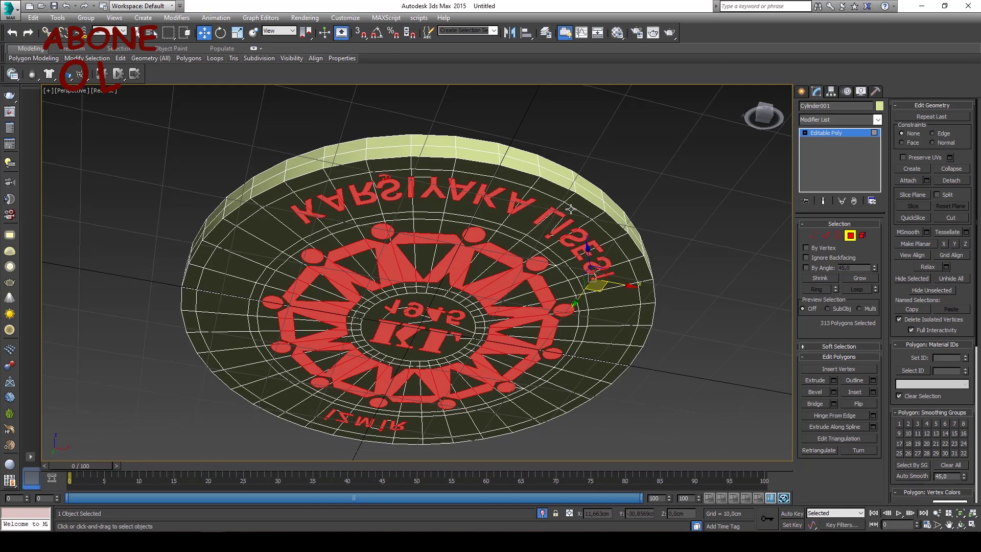
pyautogui.keyDown('alt'); pyautogui.moveTo(566, 214); pyautogui.dragTo(548, 281, button='middle'); pyautogui.keyUp('alt')
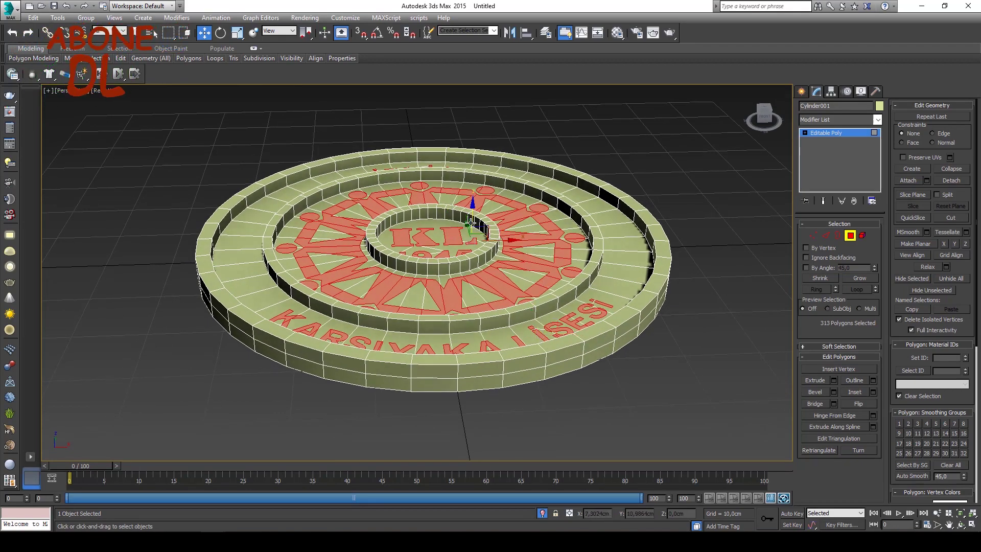
pyautogui.hotkey('alt', 'w')
pyautogui.rightClick(281, 334)
pyautogui.hotkey('alt', 'w')
pyautogui.scroll(5, 434, 317)
pyautogui.scroll(-2, 465, 352)
pyautogui.moveTo(465, 351); pyautogui.dragTo(479, 361, button='middle')
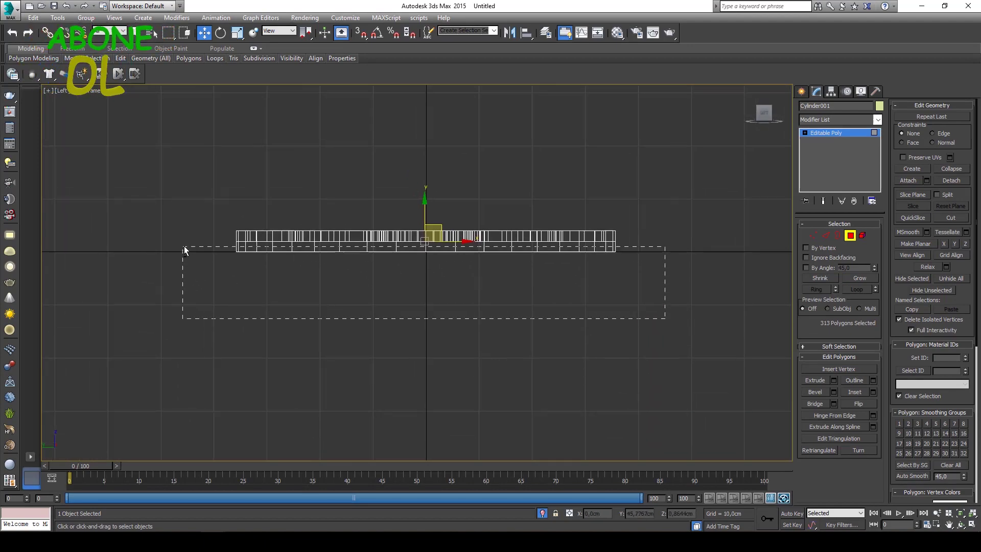
# Marquee-select the 160 emblem and lettering polygons from the side view
pyautogui.moveTo(232, 289); pyautogui.dragTo(184, 247)
pyautogui.hotkey('alt', 'w')
pyautogui.rightClick(579, 361)
pyautogui.hotkey('alt', 'w')
pyautogui.moveTo(574, 368)
pyautogui.keyDown('alt'); pyautogui.mouseDown(button='middle')
pyautogui.moveTo(575, 297)
pyautogui.moveTo(575, 393)
pyautogui.mouseUp(button='middle'); pyautogui.keyUp('alt')
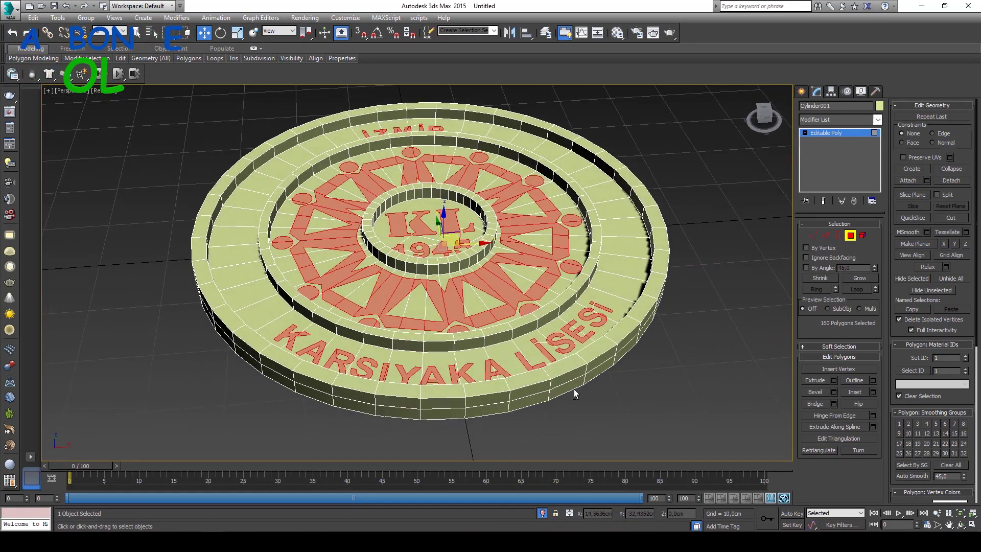
# Extrude the selected emblem polygons 2,0cm upward
pyautogui.click(834, 381)
pyautogui.moveTo(737, 224)
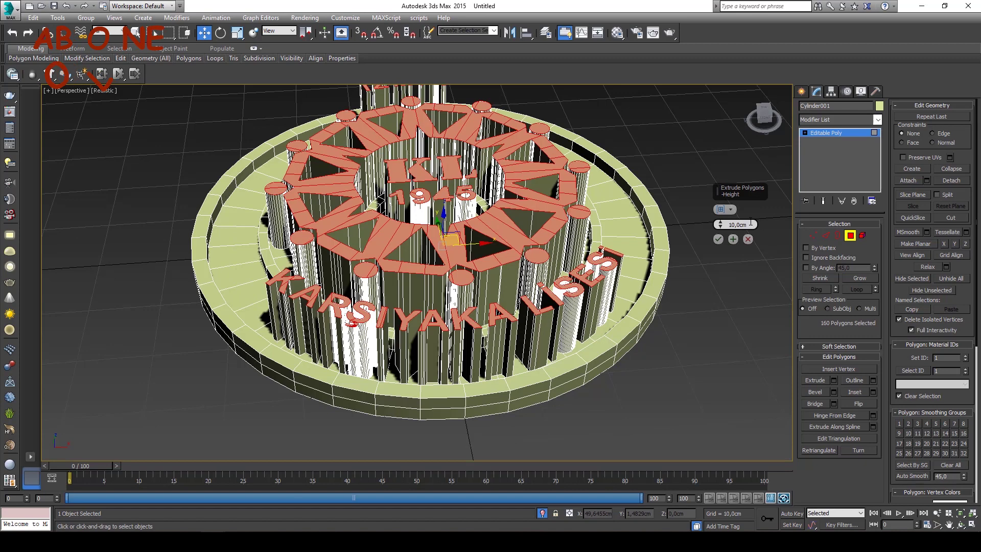
pyautogui.write('2')
pyautogui.press('Return')
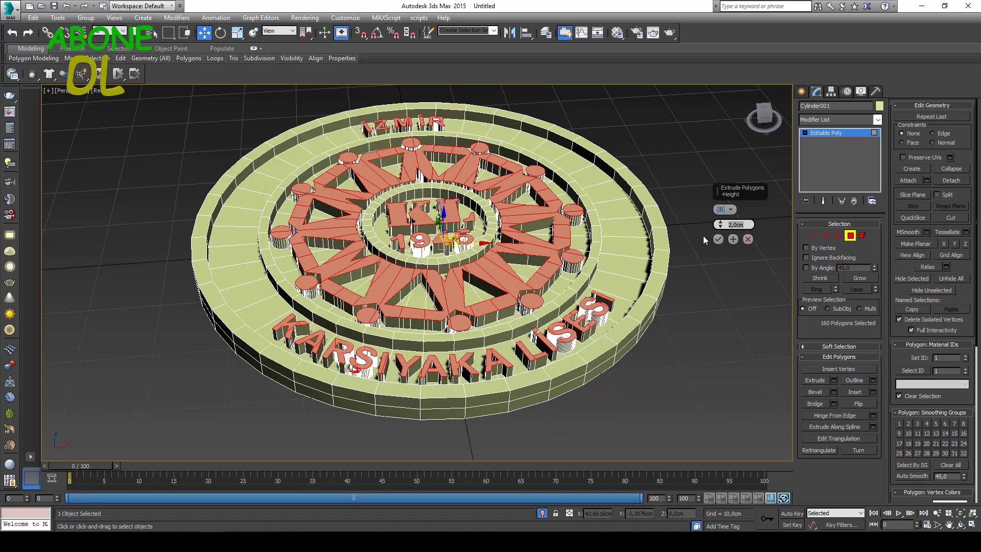
pyautogui.press('F3')
pyautogui.press('F3')
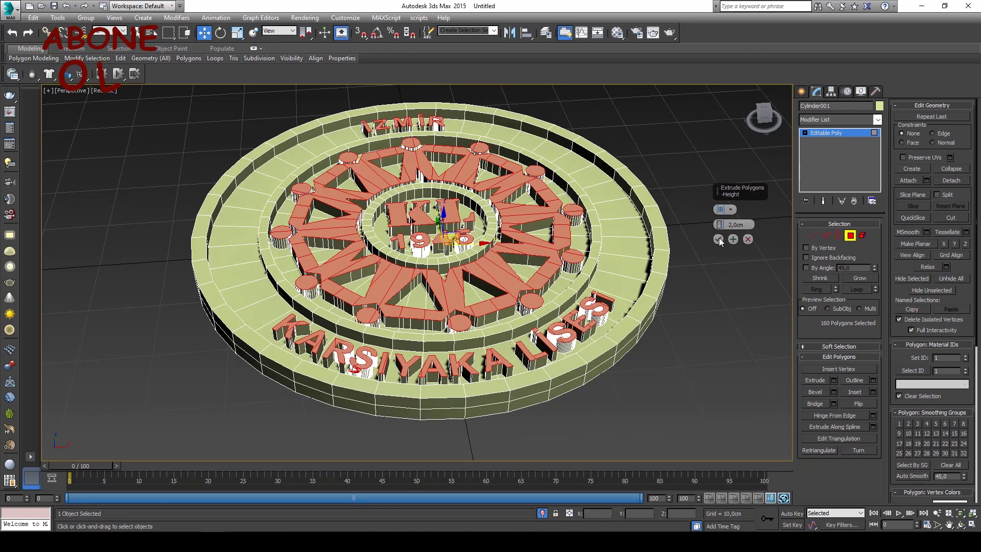
pyautogui.click(719, 240)
# Deselect the polygons, exit sub-object mode and review the raised disc
pyautogui.keyDown('alt'); pyautogui.moveTo(697, 241); pyautogui.dragTo(701, 280, button='middle'); pyautogui.keyUp('alt')
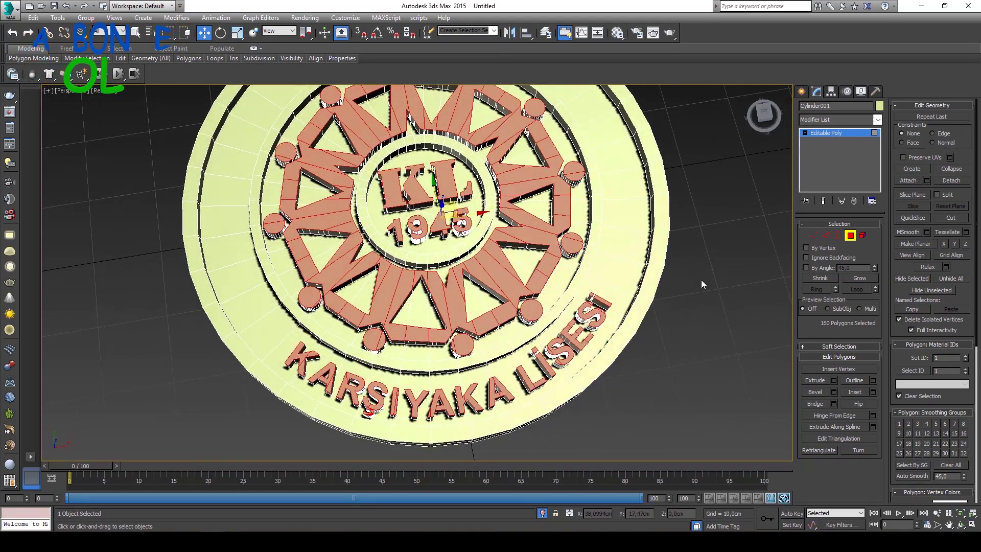
pyautogui.click(683, 266)
pyautogui.scroll(3, 651, 301)
pyautogui.press('4')
pyautogui.scroll(-3, 651, 301)
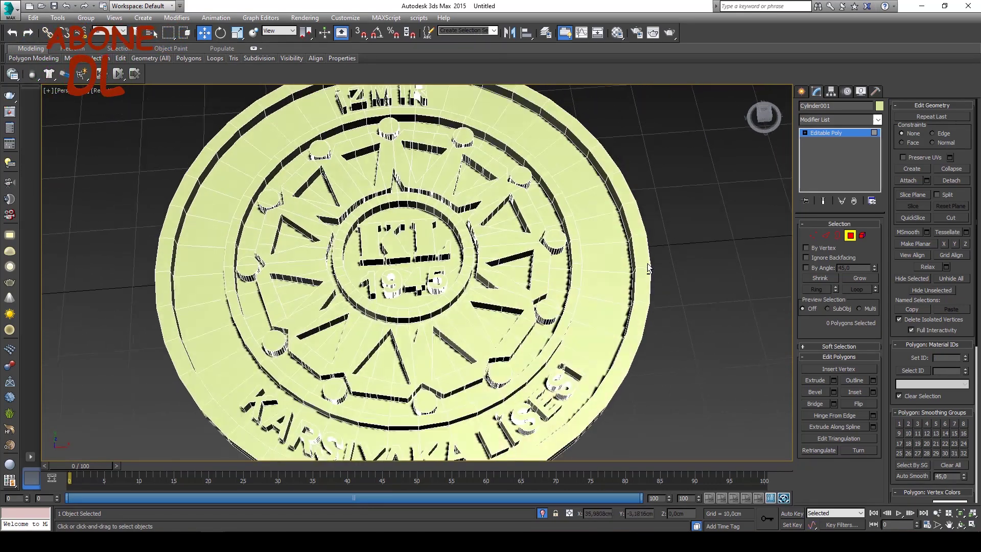
pyautogui.keyDown('alt'); pyautogui.moveTo(651, 301); pyautogui.dragTo(652, 235, button='middle'); pyautogui.keyUp('alt')
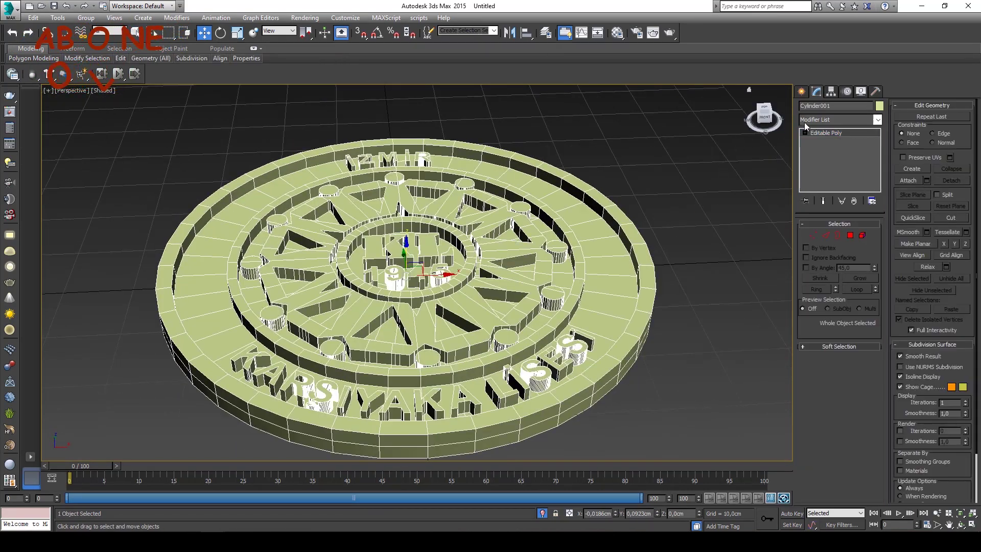
# Set the Cylinder001 object colour to purple
pyautogui.click(880, 106)
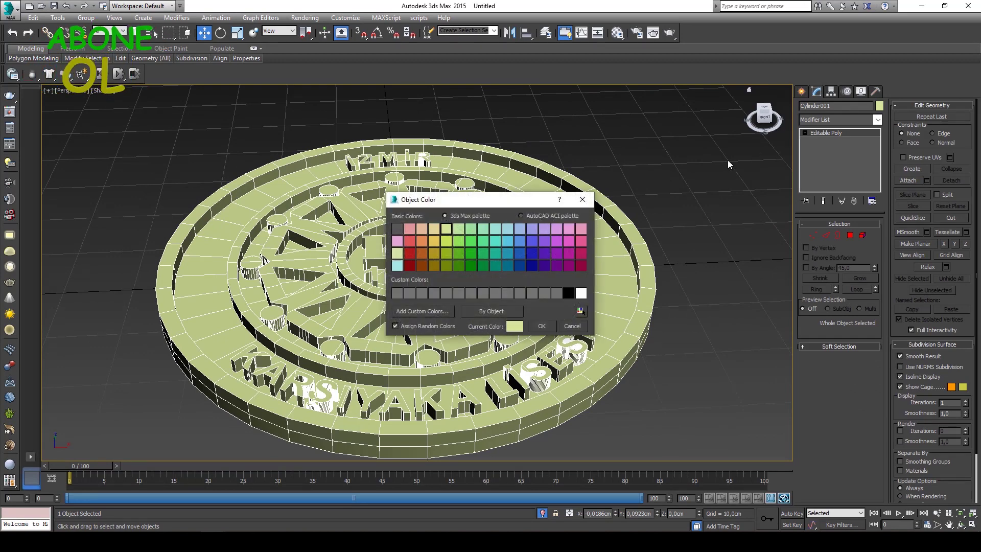
pyautogui.click(556, 255)
pyautogui.click(548, 320)
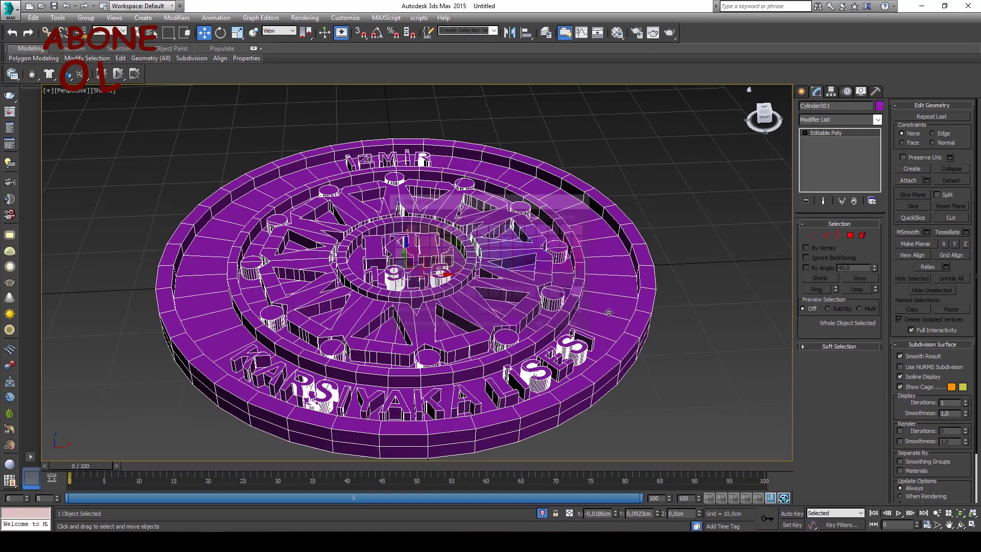
# Reselect the disc, orbit to a near-top view, and select the coin model in Cura
pyautogui.click(676, 296)
pyautogui.click(570, 266)
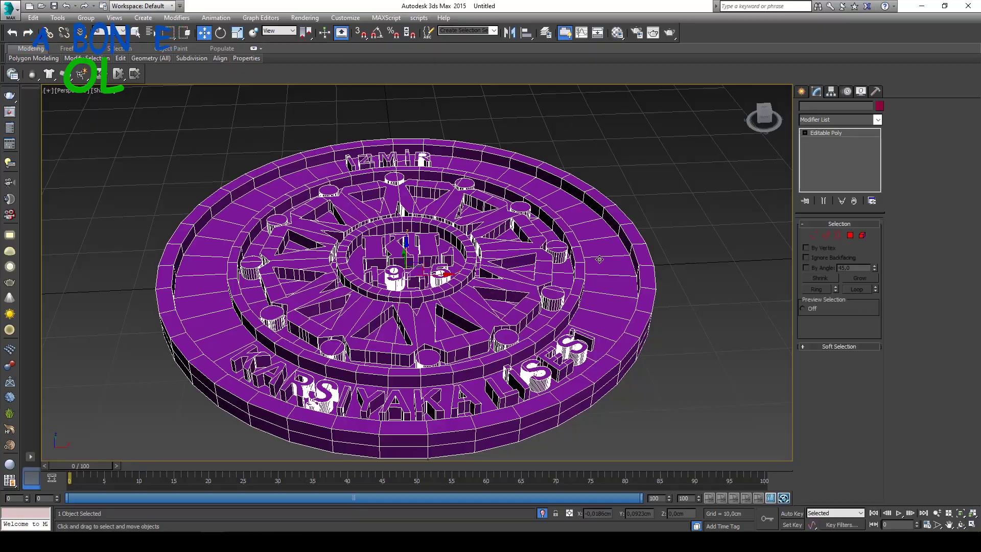
pyautogui.moveTo(680, 263)
pyautogui.keyDown('alt'); pyautogui.mouseDown(button='middle')
pyautogui.moveTo(681, 300)
pyautogui.moveTo(665, 237)
pyautogui.moveTo(666, 286)
pyautogui.moveTo(664, 264)
pyautogui.moveTo(609, 332)
pyautogui.mouseUp(button='middle'); pyautogui.keyUp('alt')
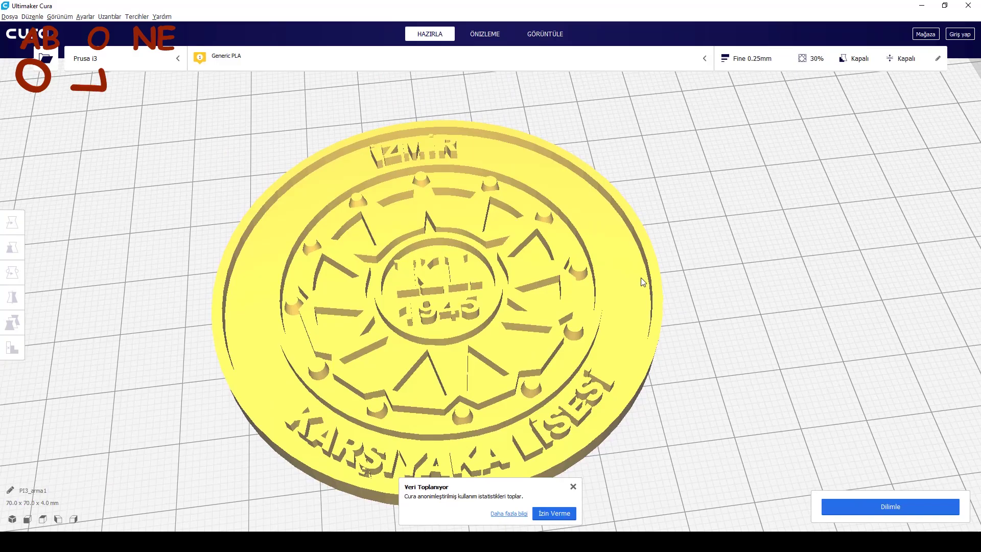
pyautogui.click(641, 277)
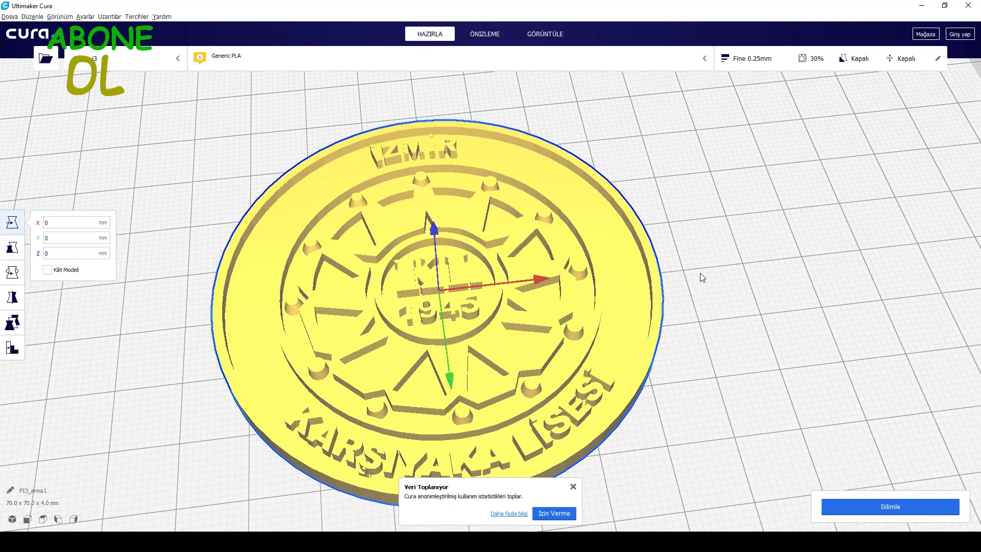
# Set a 0.1 mm layer height and 40% infill density in Cura's print settings
pyautogui.click(727, 60)
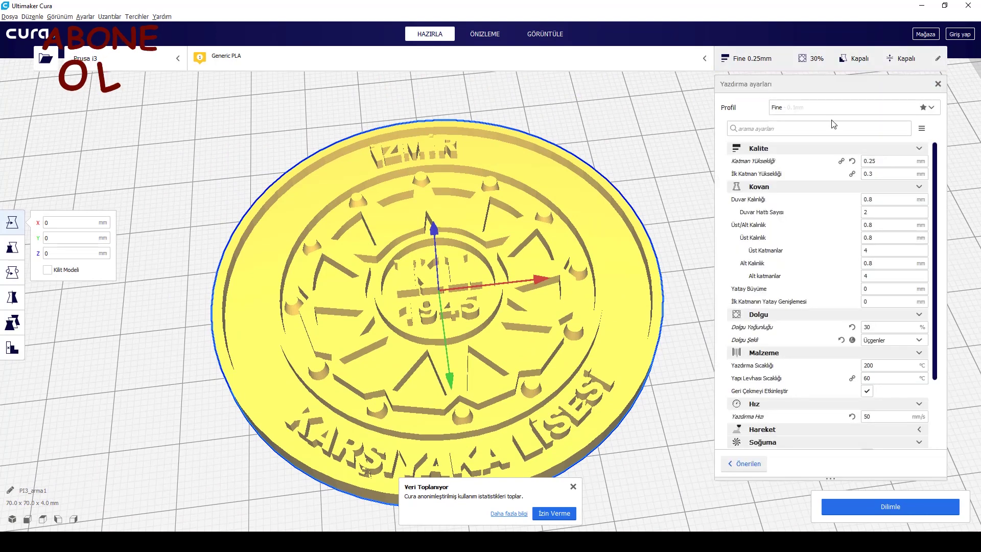
pyautogui.doubleClick(882, 160)
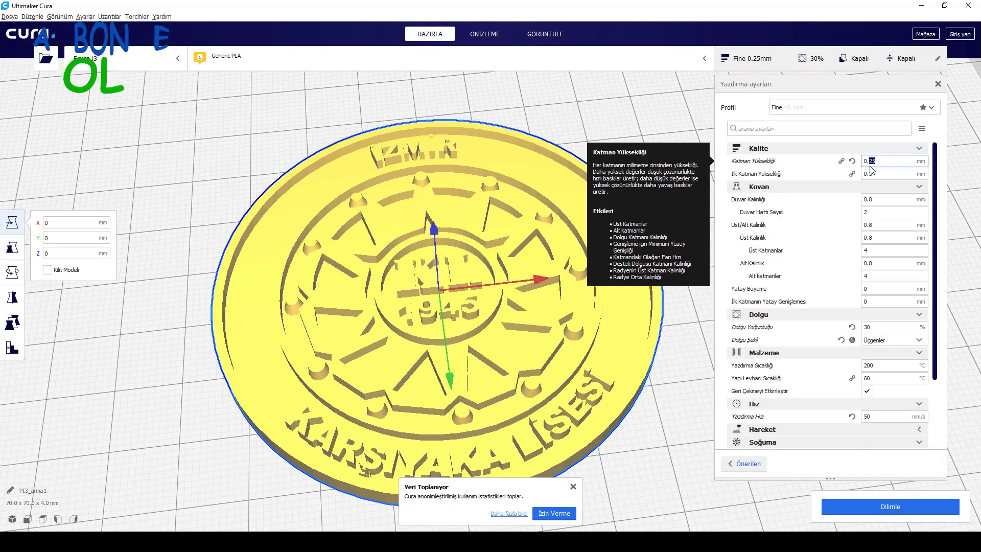
pyautogui.click(904, 276)
pyautogui.click(881, 328)
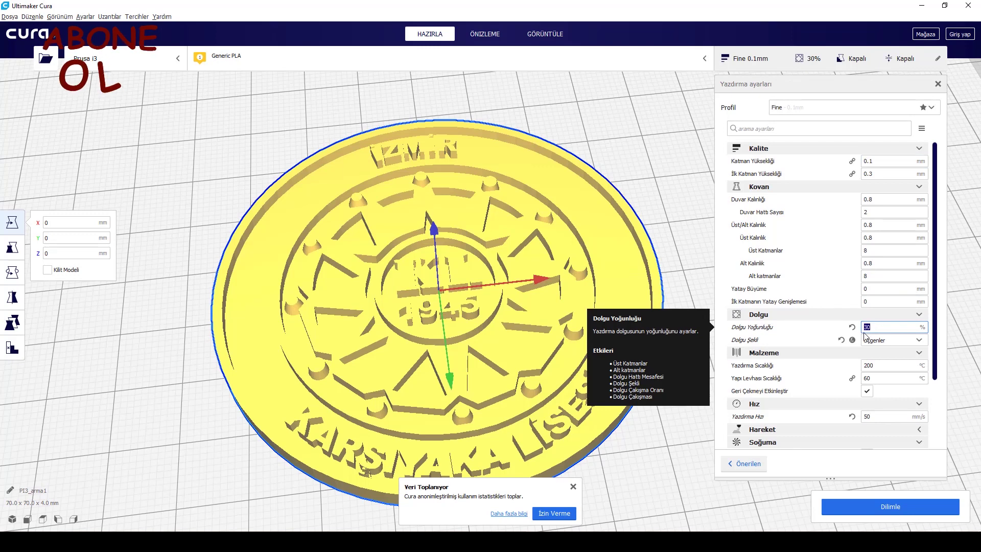
pyautogui.write('40')
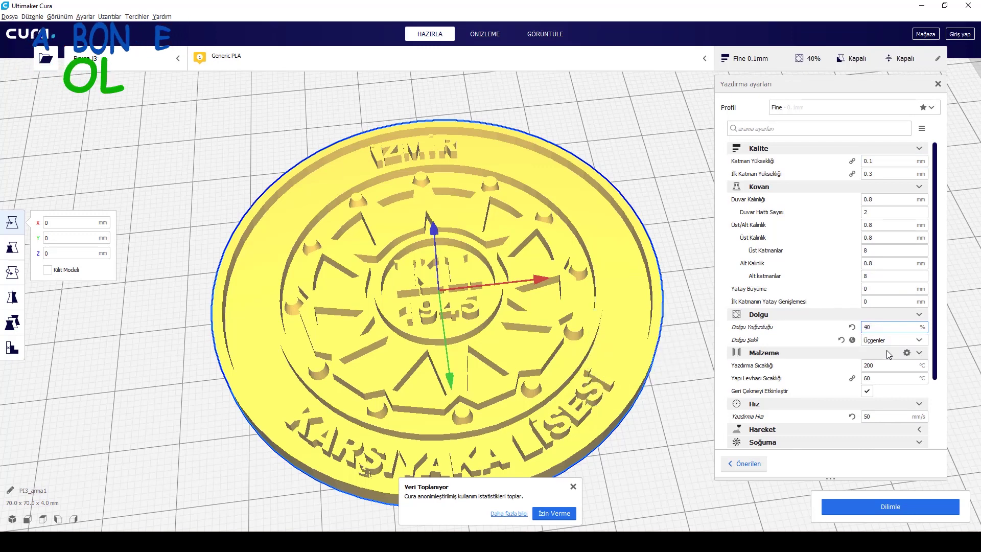
# Reset the print speed to its default value of 50
pyautogui.scroll(-3, 935, 393)
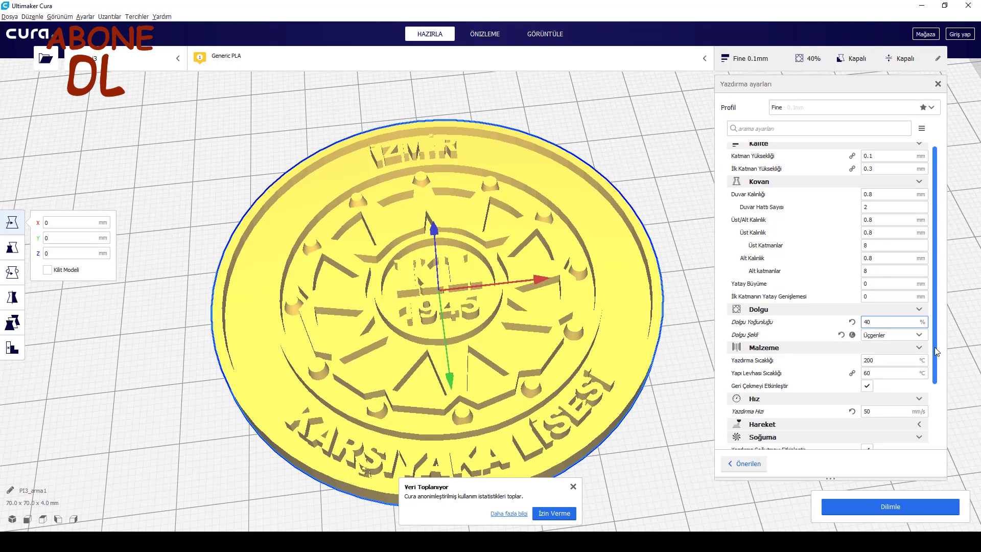
pyautogui.moveTo(937, 393); pyautogui.dragTo(941, 417)
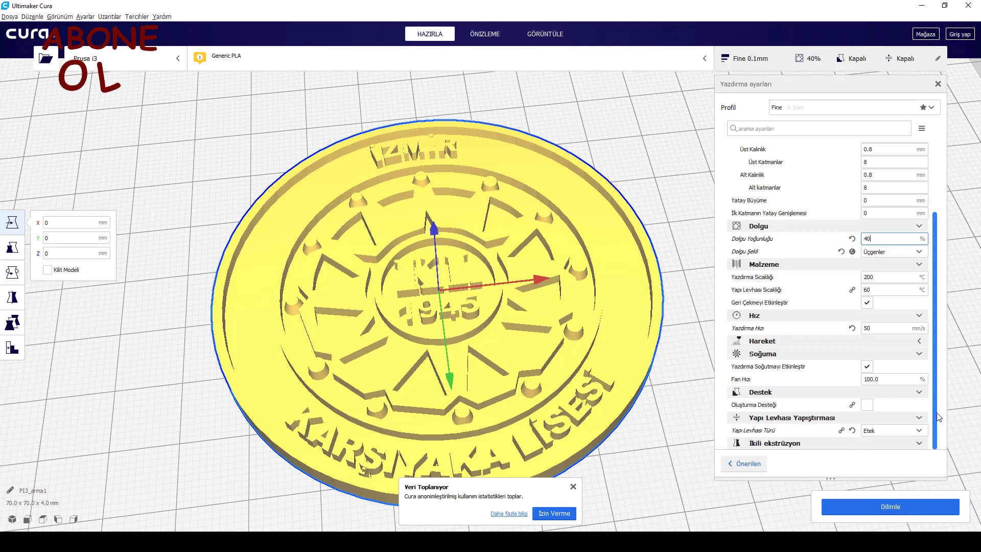
pyautogui.click(852, 328)
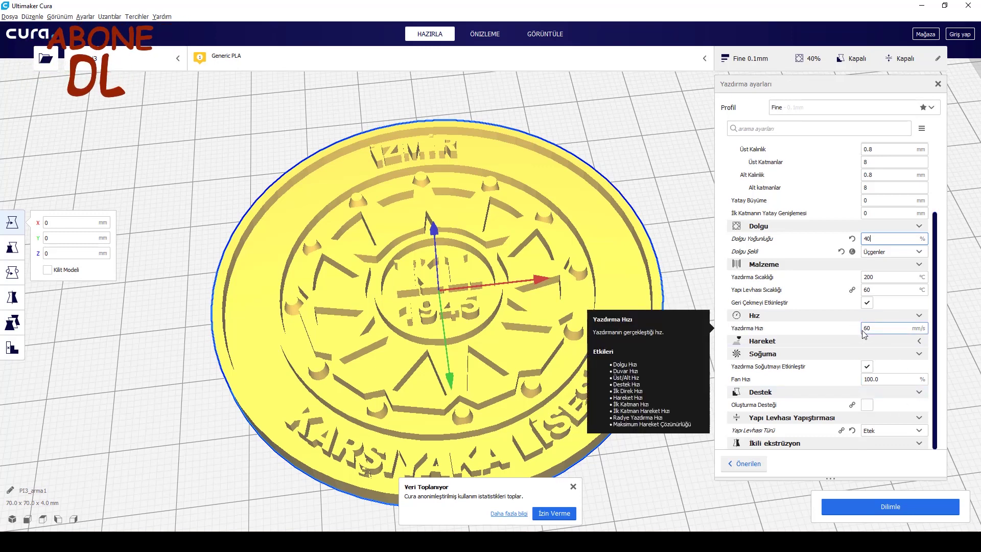
pyautogui.write('50')
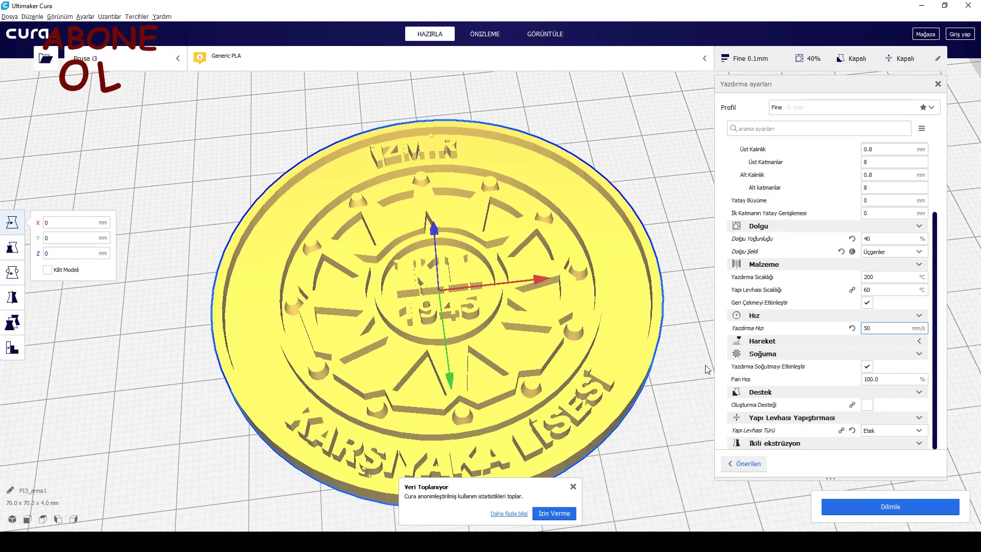
# Switch build plate adhesion from Etek to Kenar and slice the coin
pyautogui.click(912, 431)
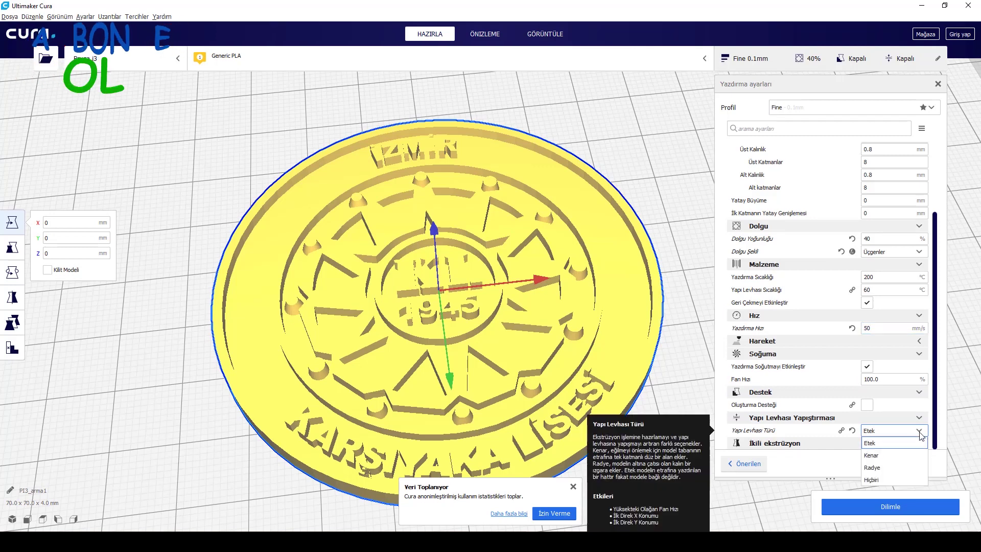
pyautogui.click(893, 455)
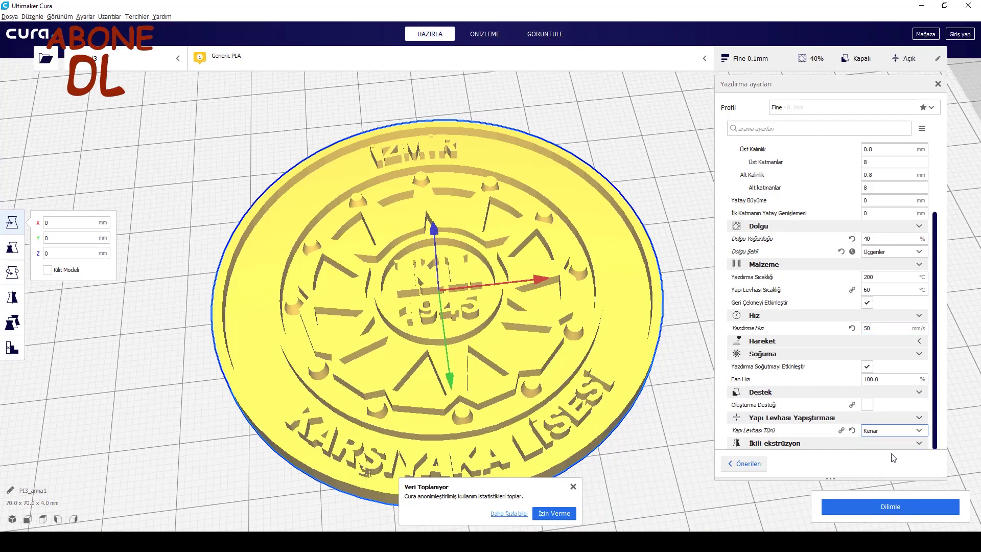
pyautogui.click(898, 505)
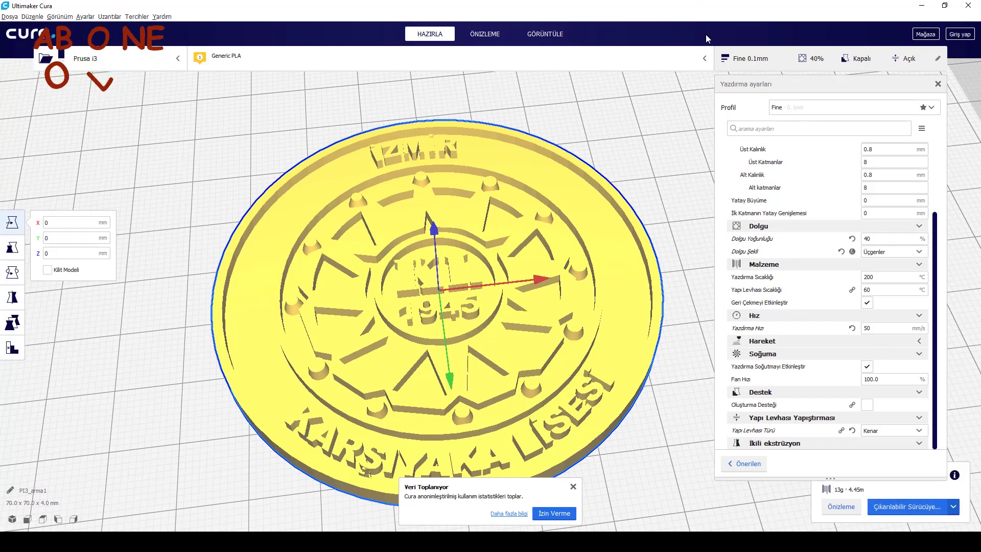
pyautogui.click(737, 64)
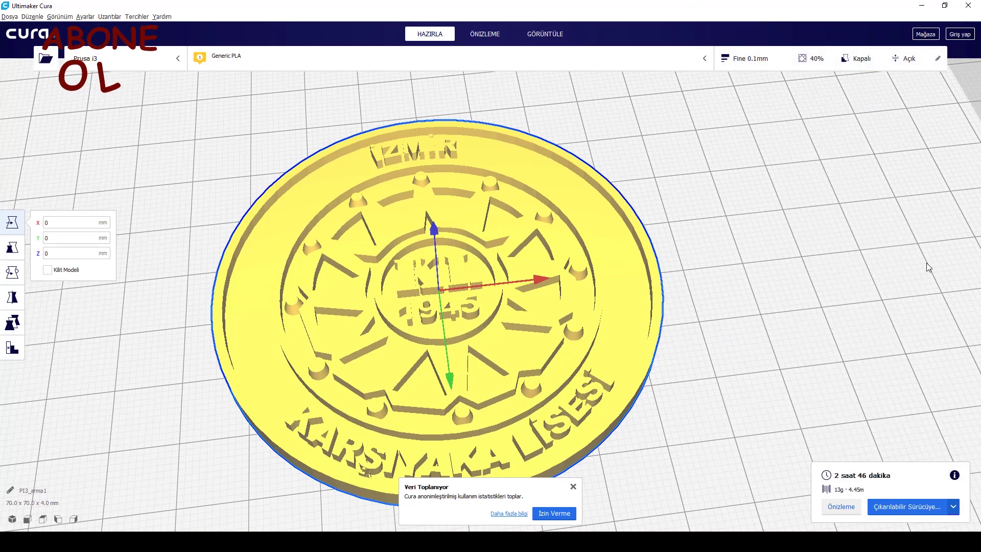
# Preview the sliced coin top-down, stepping the layer slider down to layer 7 and back to 38
pyautogui.click(490, 35)
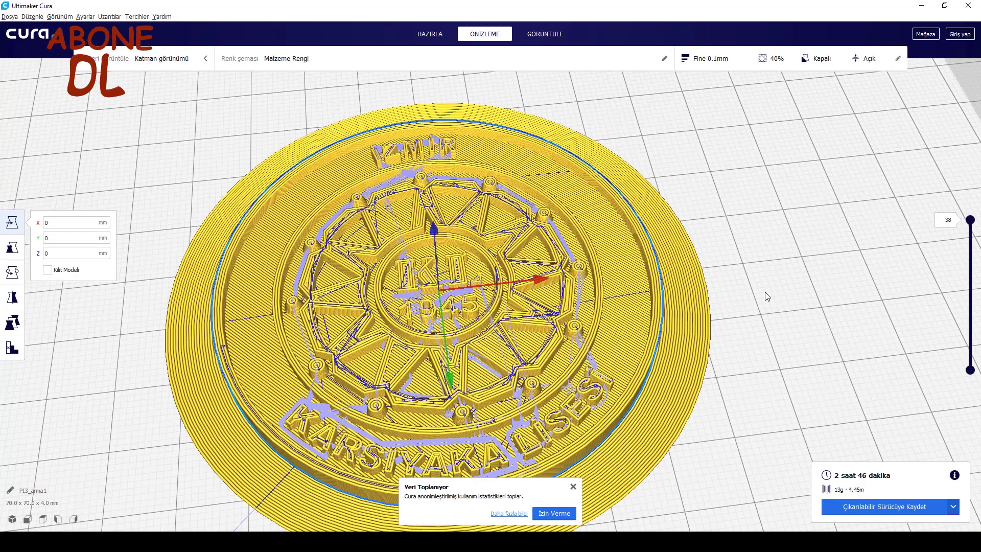
pyautogui.moveTo(770, 301); pyautogui.dragTo(751, 257, button='middle')
pyautogui.moveTo(737, 257); pyautogui.dragTo(734, 291, button='right')
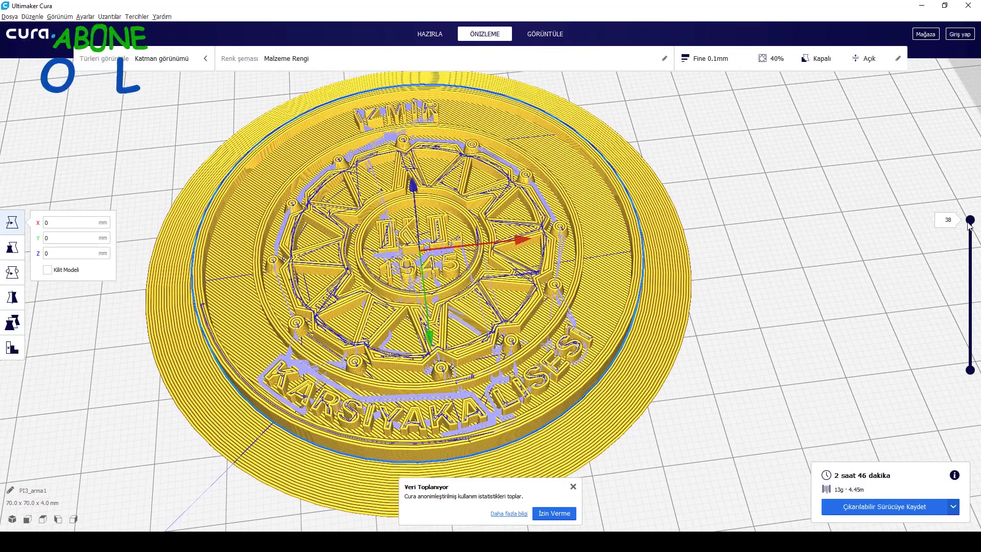
pyautogui.moveTo(970, 225)
pyautogui.mouseDown()
pyautogui.moveTo(980, 340)
pyautogui.moveTo(979, 330)
pyautogui.mouseUp()
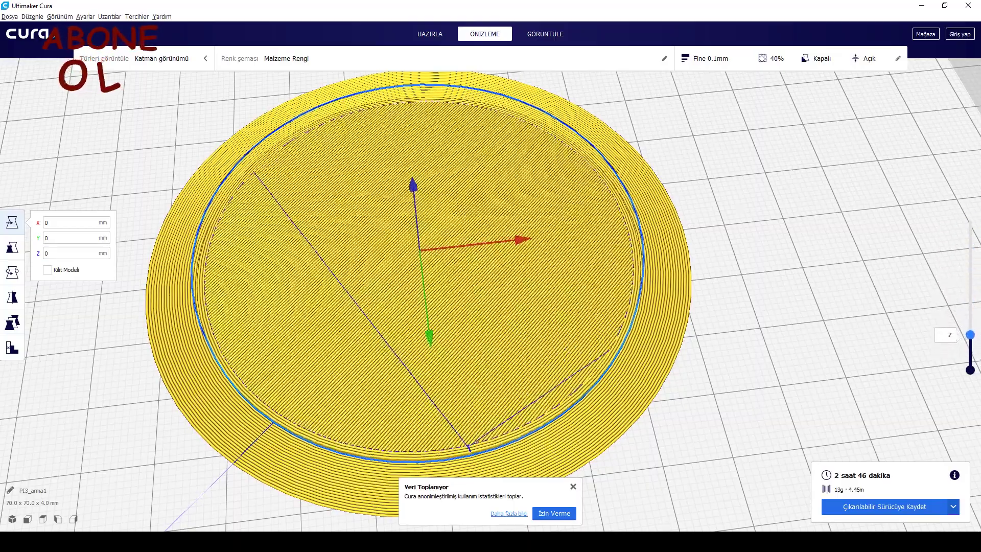
pyautogui.moveTo(979, 330); pyautogui.dragTo(979, 203)
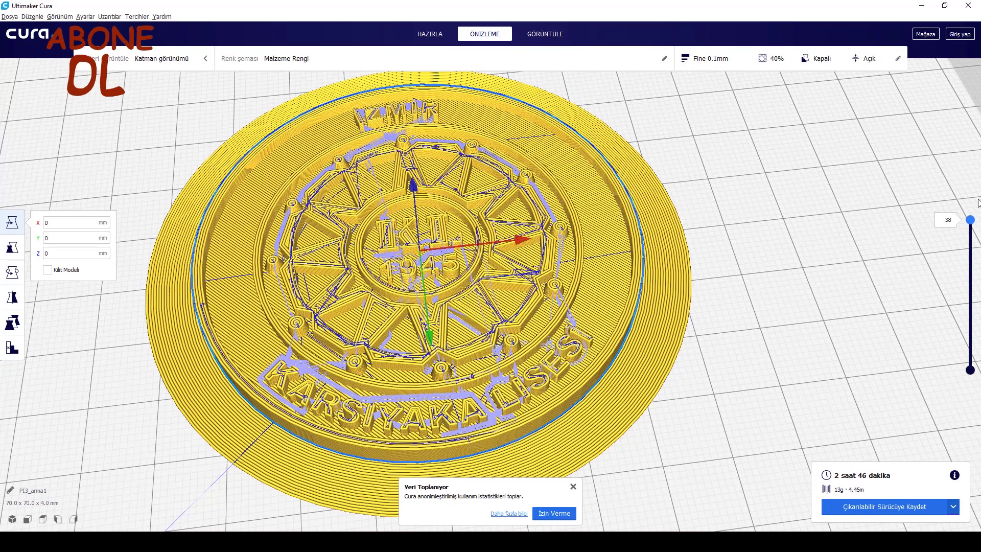